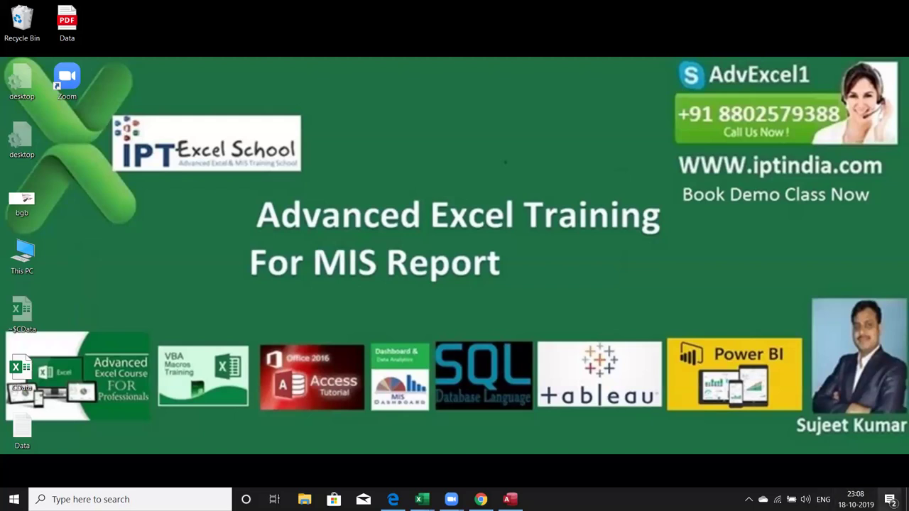
Step: Bring the Book3 Excel workbook to the front from the taskbar previews
click(422, 499)
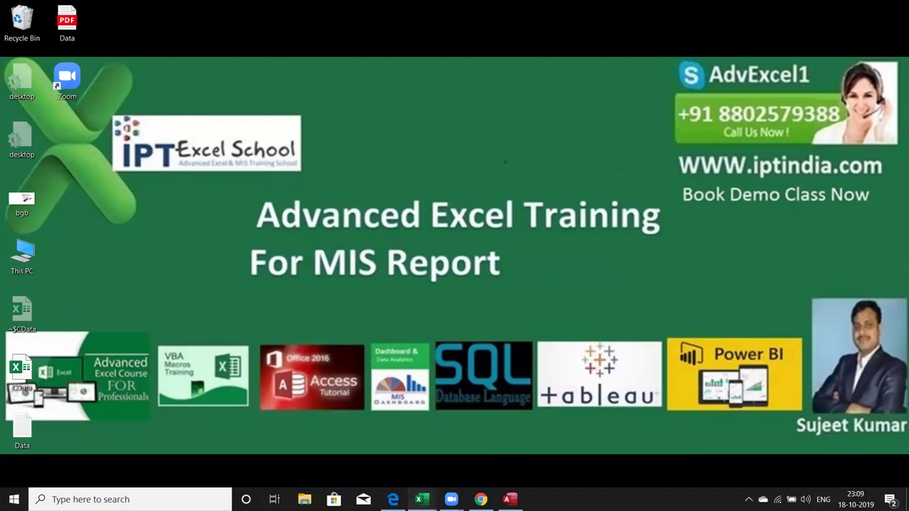
click(389, 474)
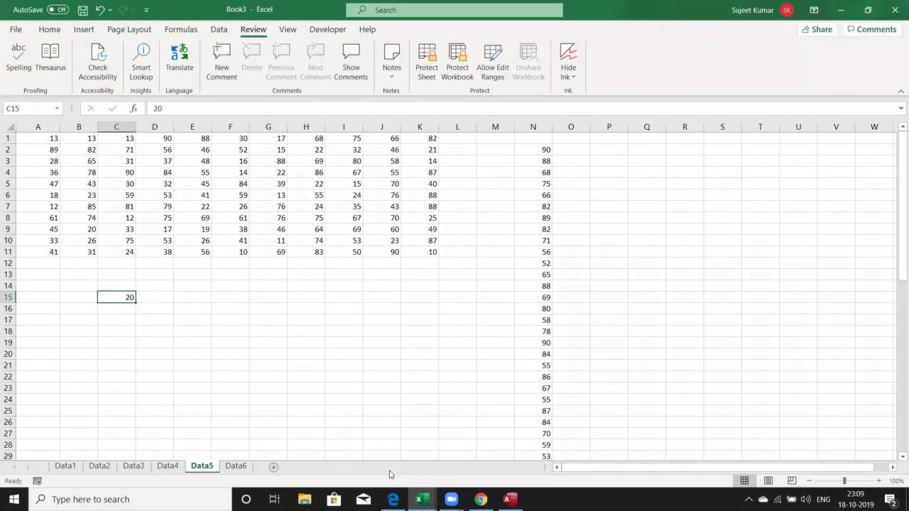
Step: Create a new blank workbook with three worksheets
key(ctrl+n)
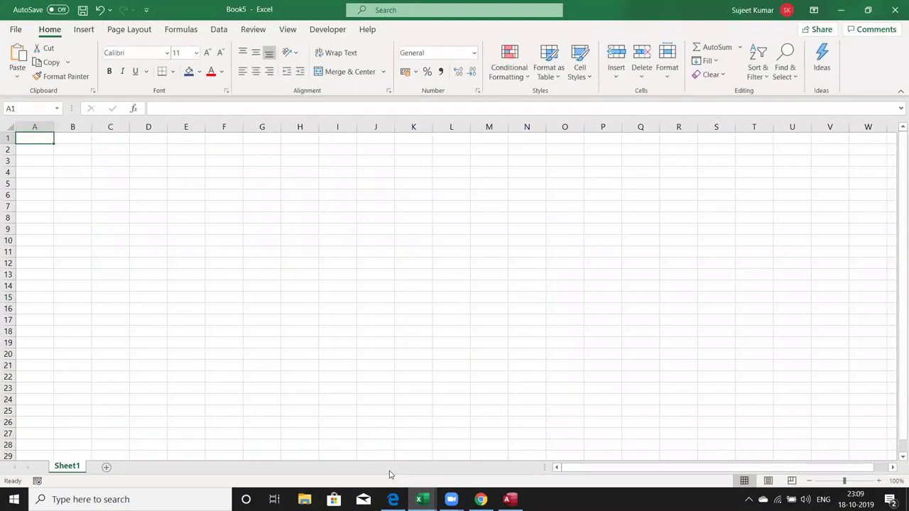
click(106, 467)
click(143, 468)
shift+click(66, 466)
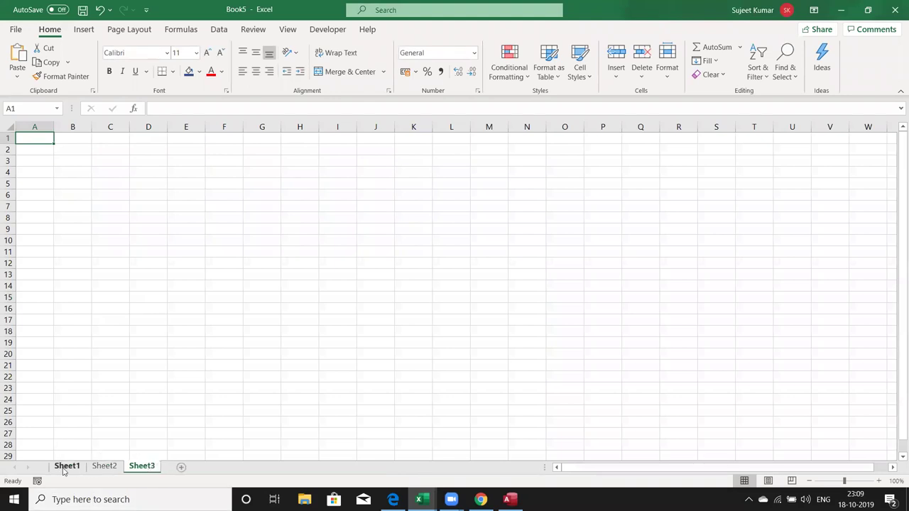
Step: Rename the three sheets B1, B2 and B3
double_click(66, 466)
text(B1)
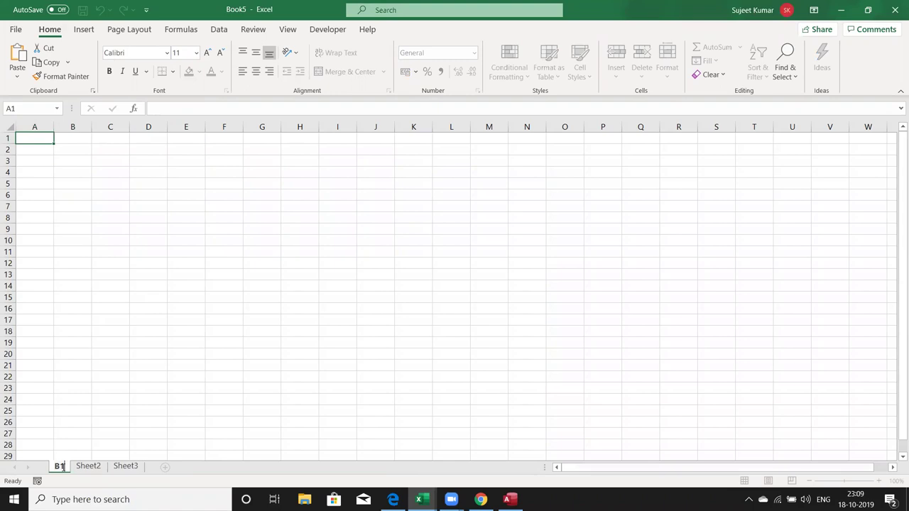
key(Return)
click(86, 466)
double_click(86, 466)
text(B2)
click(108, 466)
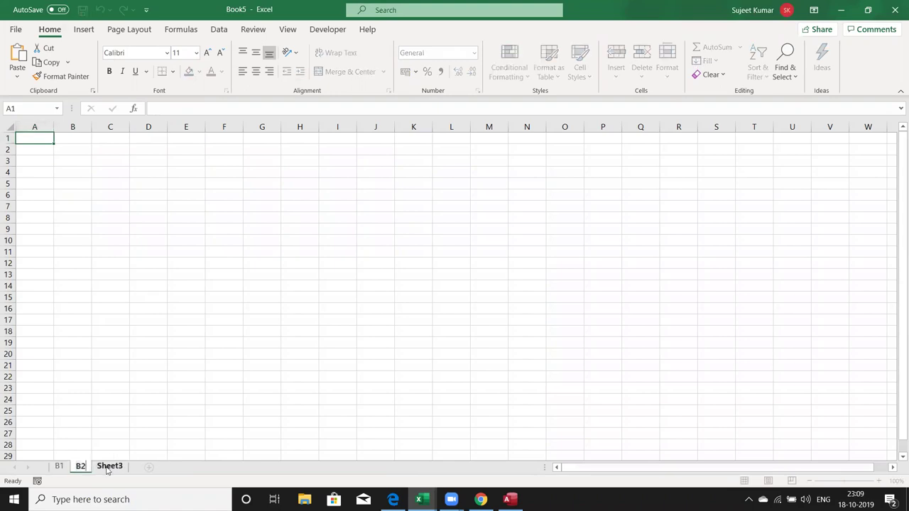
double_click(108, 466)
text(B3)
click(89, 380)
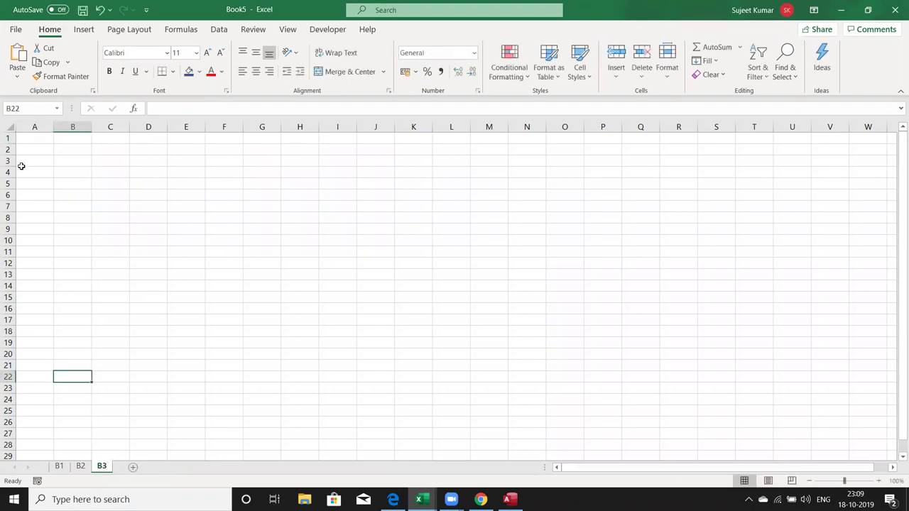
click(60, 467)
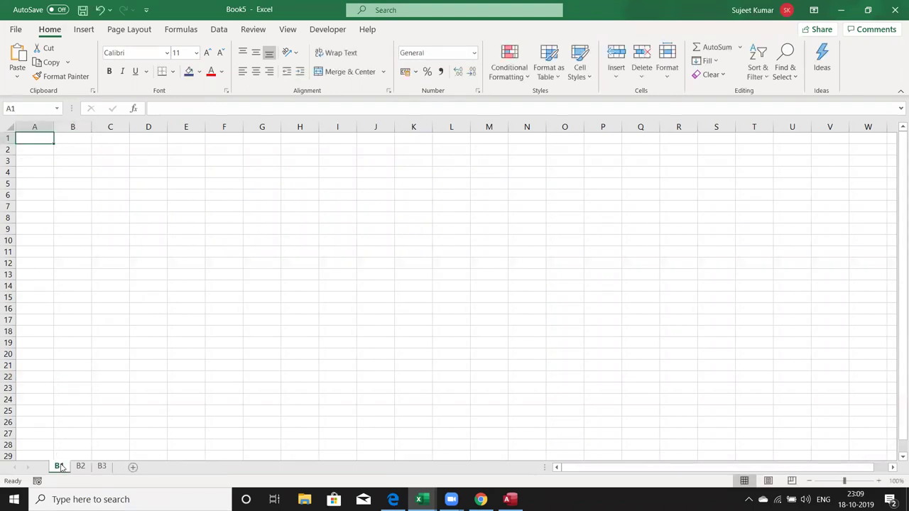
Step: Enter the Month header in A1, clearing out old macro code after a compile error
text(N)
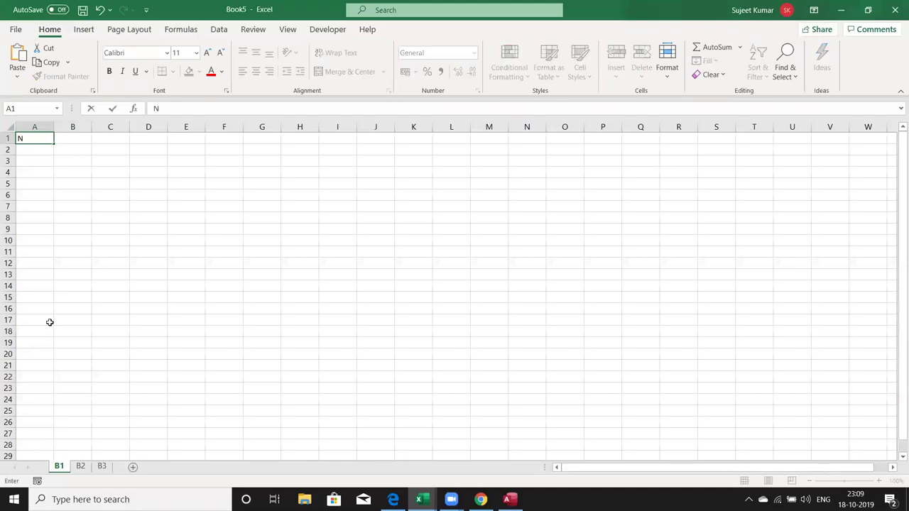
key(BackSpace)
text(Month)
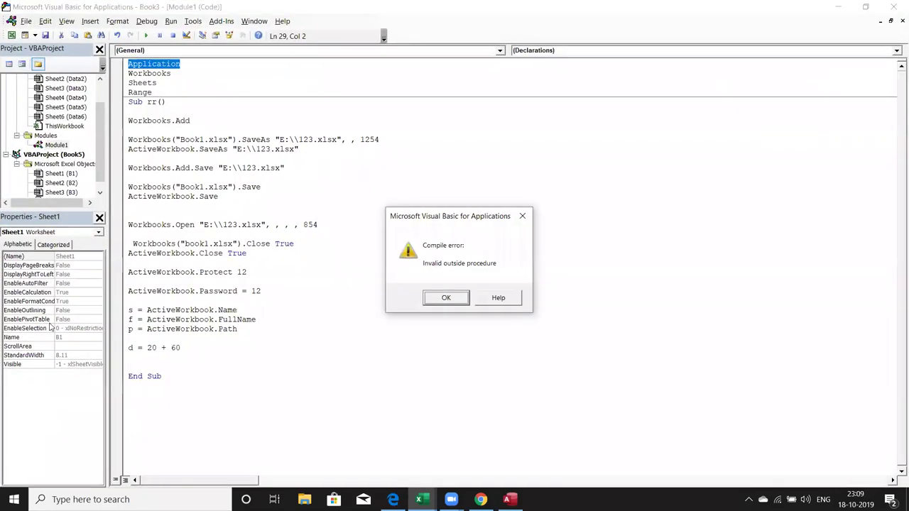
key(Return)
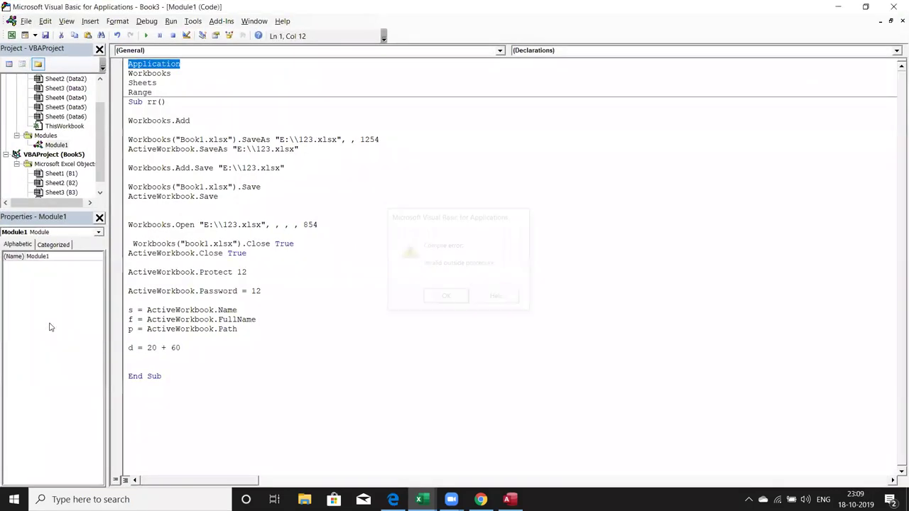
key(ctrl+a)
key(Delete)
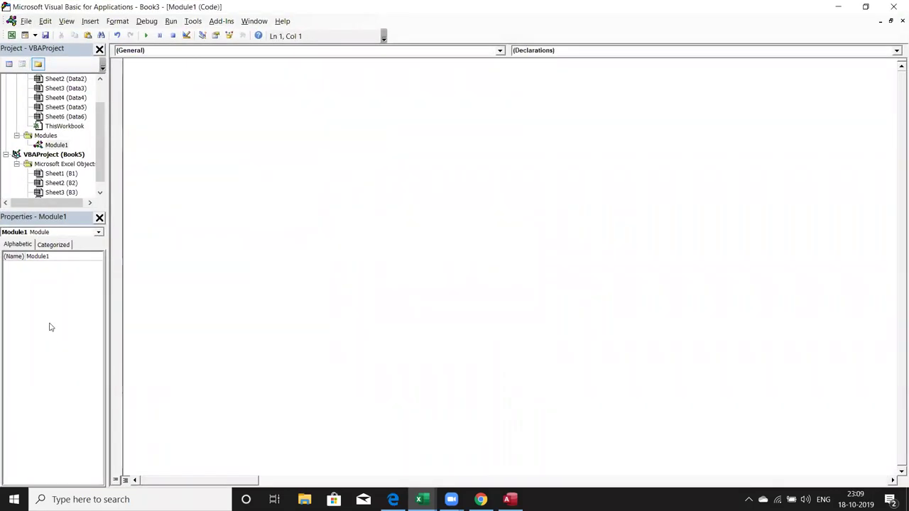
key(alt+F11)
key(Return)
Step: Enter Jan in A2 and fill the month names down to A25
text(Jan)
key(Return)
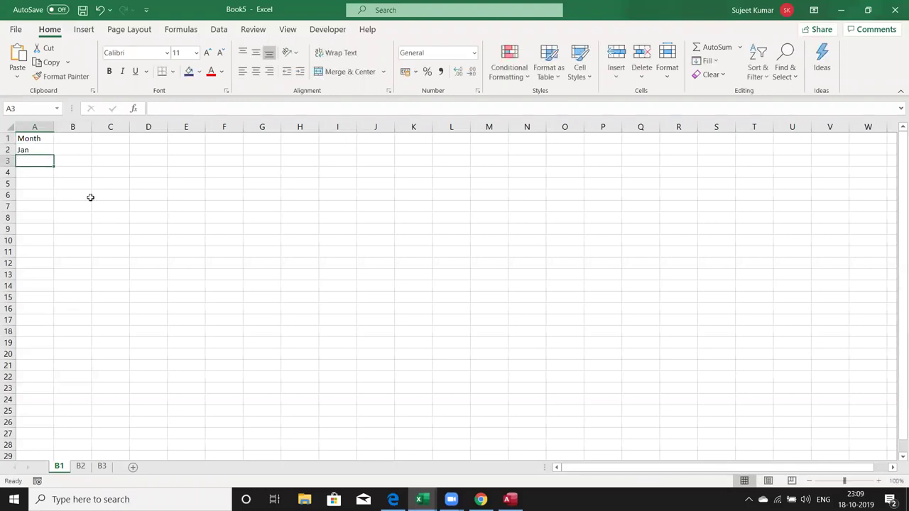
click(45, 148)
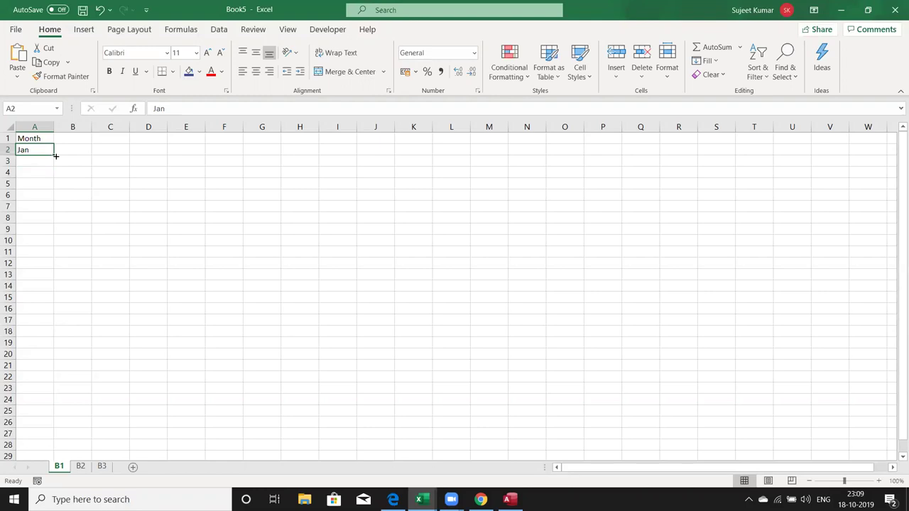
drag(55, 155, 56, 416)
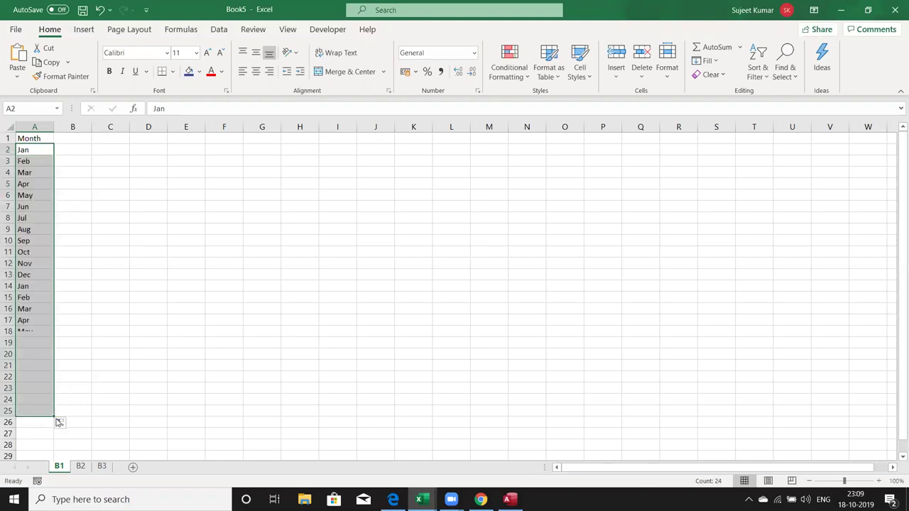
Step: Add headers P-1 through P-6 across B1:G1
click(70, 139)
text(P-1)
key(ctrl+Return)
click(70, 149)
click(67, 137)
drag(91, 143, 276, 138)
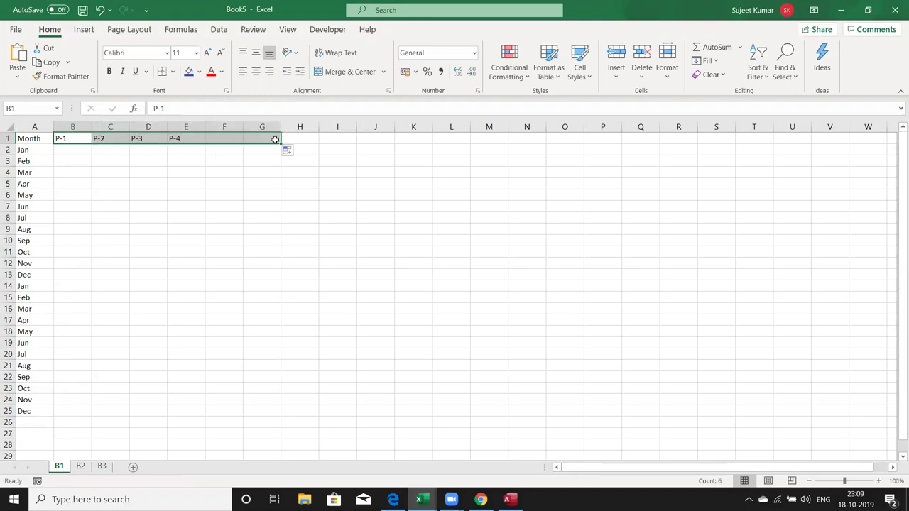
Step: Enter =RANDBETWEEN(10,90) in B2 and copy it across to G2
click(81, 153)
text(=ra)
key(Down)
key(Down)
key(Tab)
text(10)
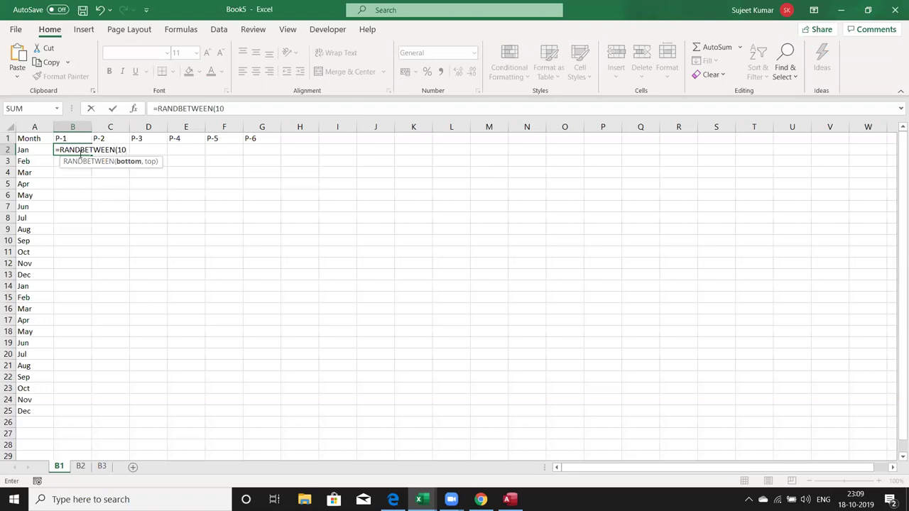
text(,90)
key(Return)
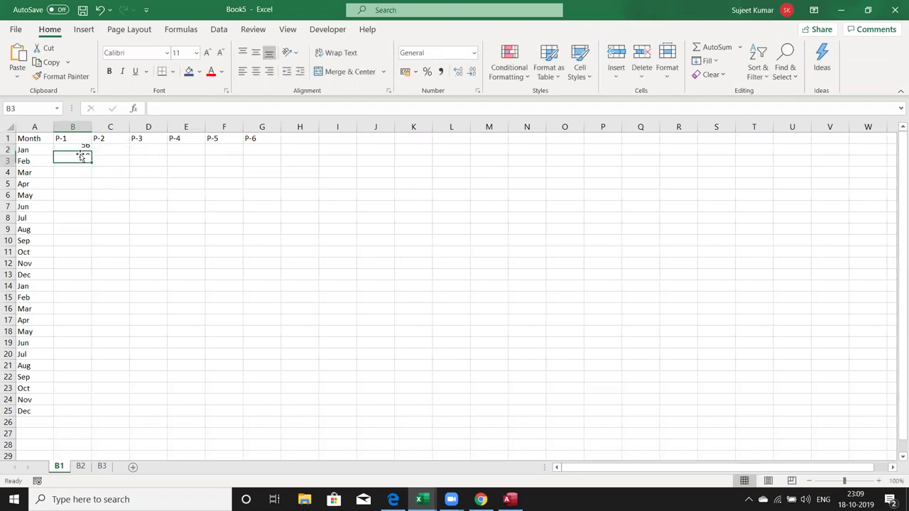
click(81, 156)
key(Up)
key(ctrl+Right)
key(Down)
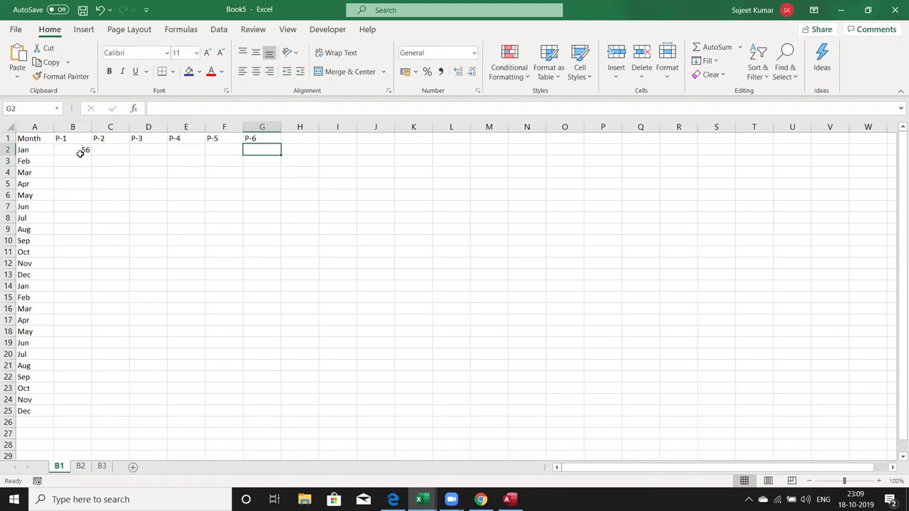
key(ctrl+shift+Left)
key(ctrl+r)
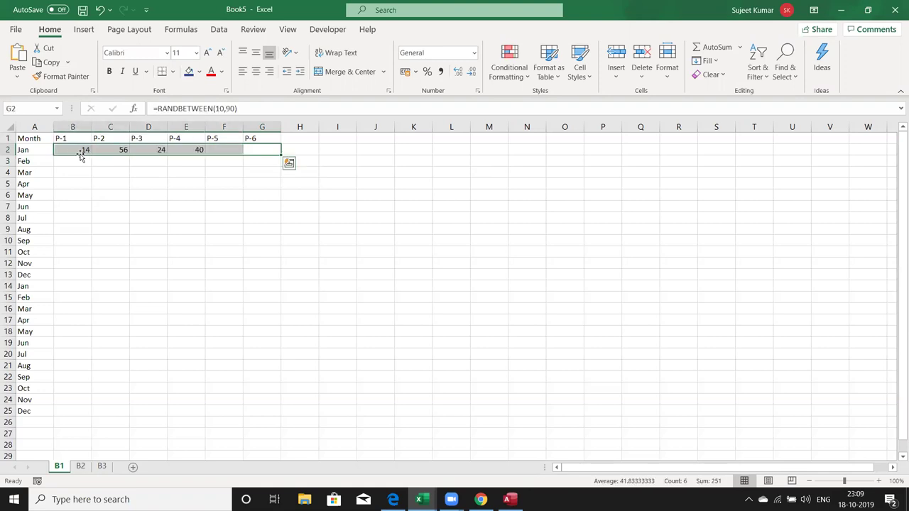
Step: Fill the RANDBETWEEN formula down B2:G25 and select the filled range
key(Left)
key(ctrl+Down)
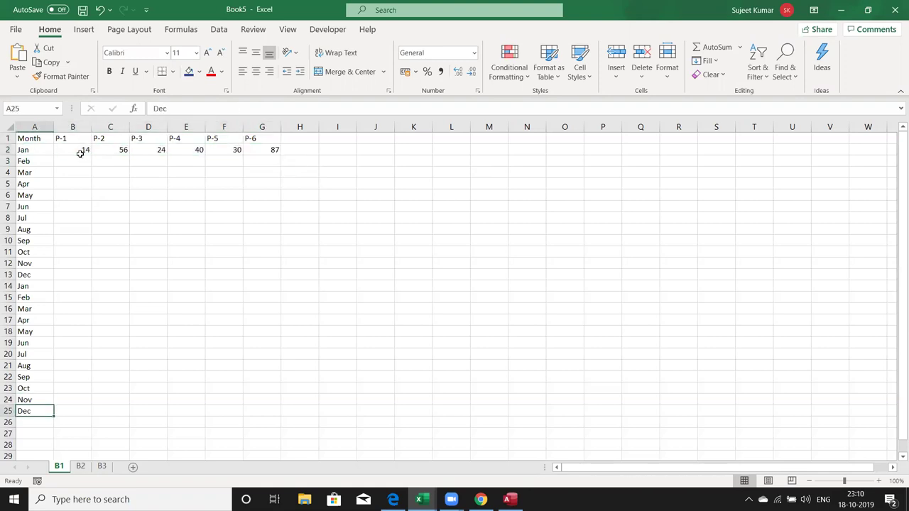
key(Right)
key(ctrl+shift+Up)
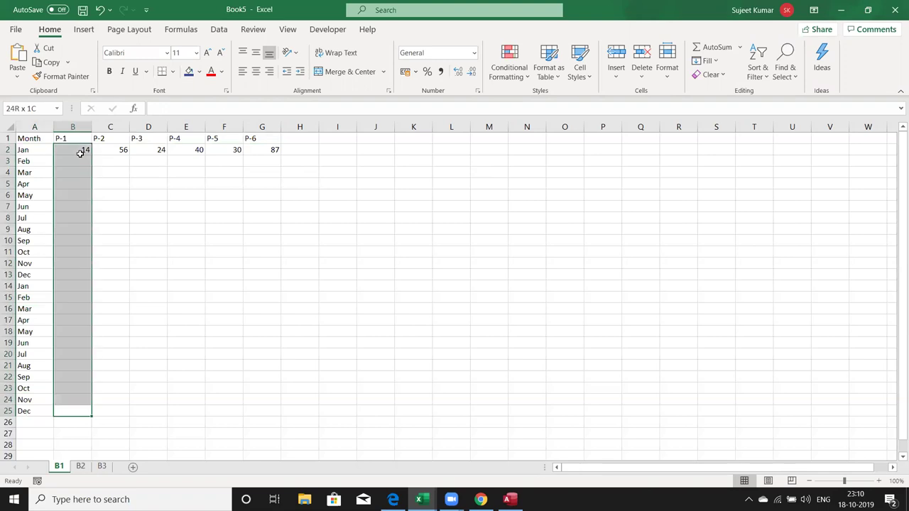
key(ctrl+shift+Right)
key(Left)
key(Right)
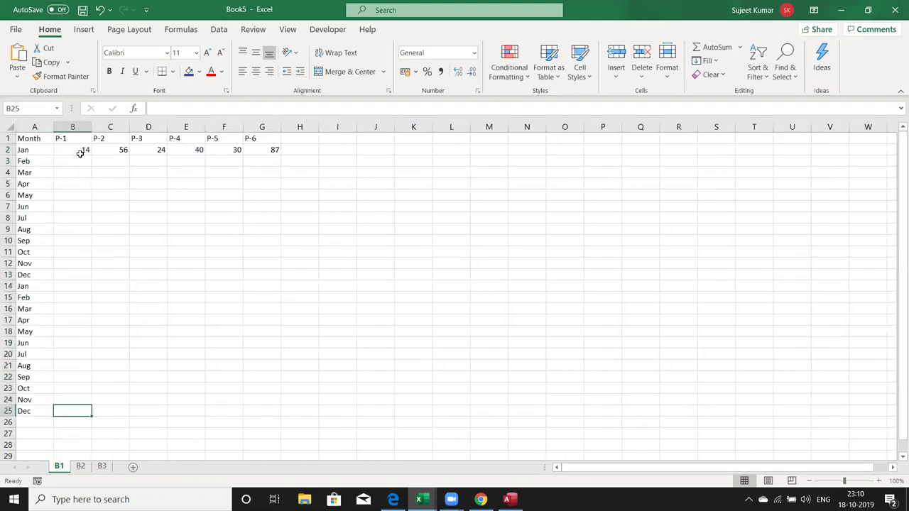
key(ctrl+shift+Up)
key(shift+Right)
key(shift+Right)
key(shift+Right)
key(shift+Right)
key(shift+Right)
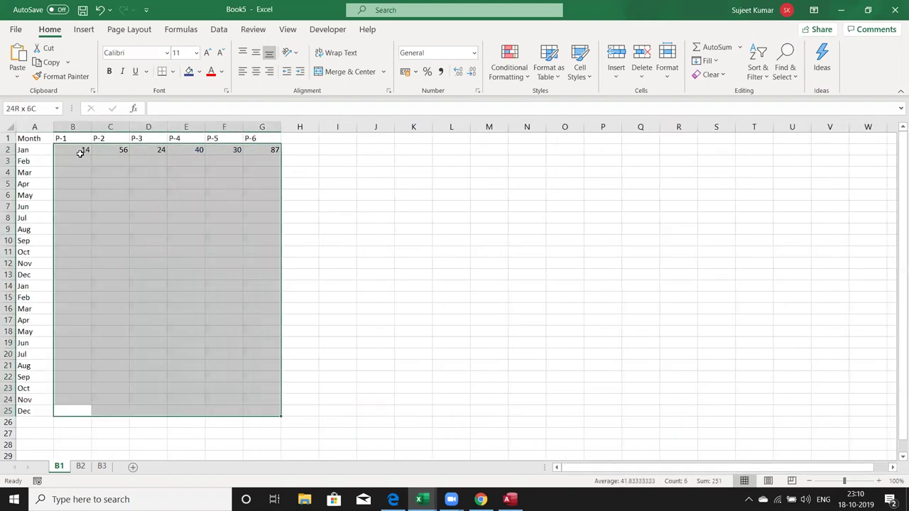
key(ctrl+d)
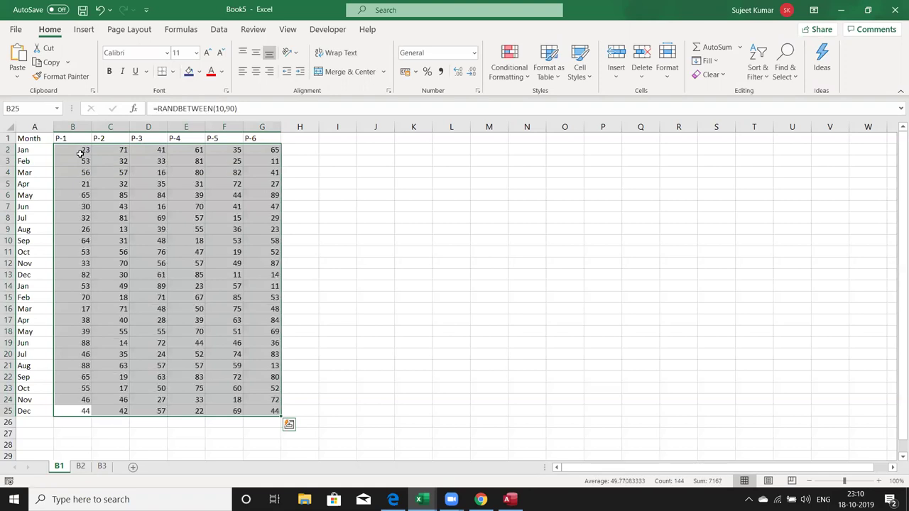
key(Up)
key(ctrl+Up)
key(Down)
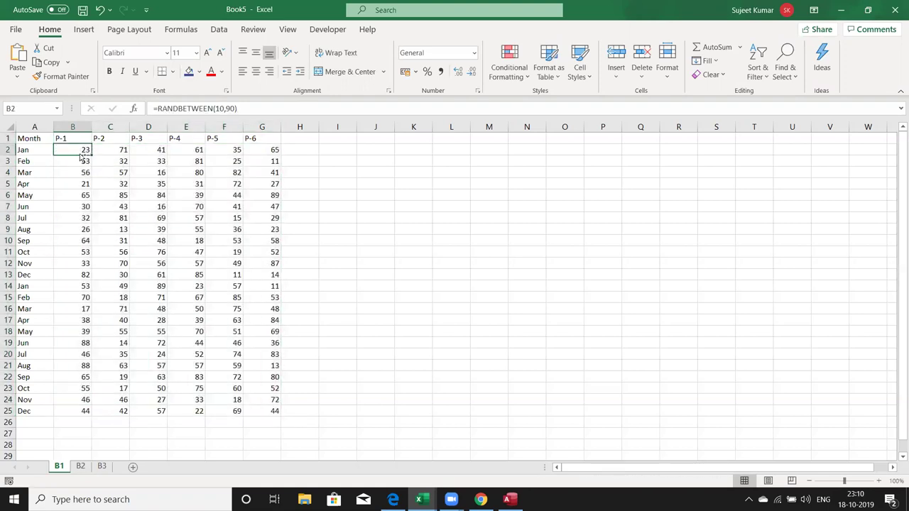
key(ctrl+shift+Right)
key(ctrl+shift+Down)
Step: Convert B1's random numbers to static values and copy the A1:G25 table
key(ctrl+c)
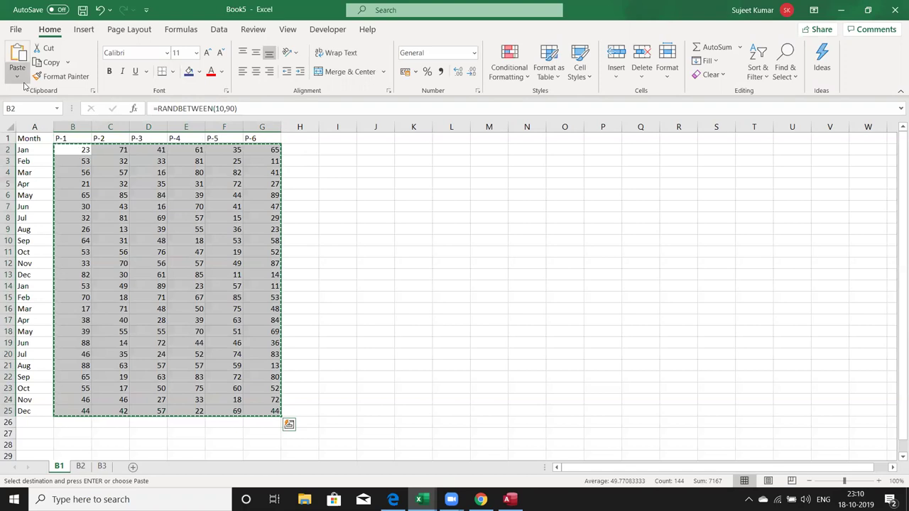
click(16, 79)
click(15, 162)
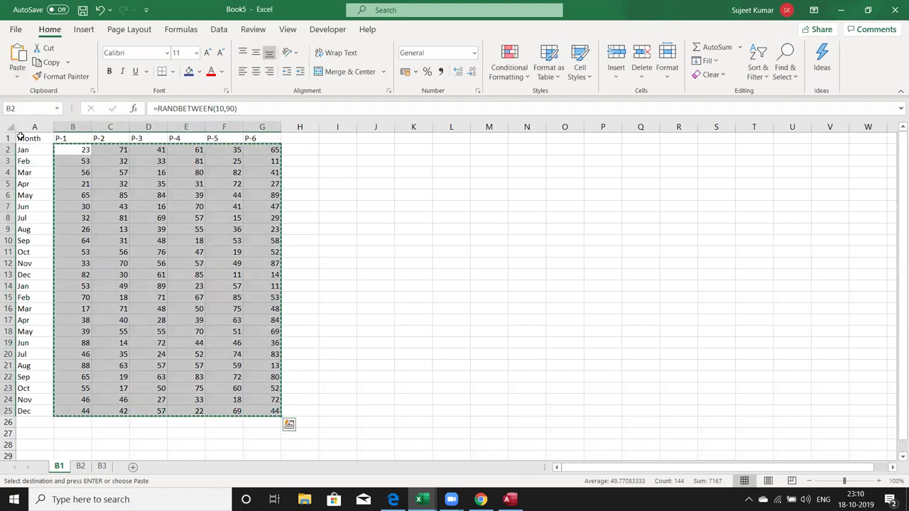
click(32, 139)
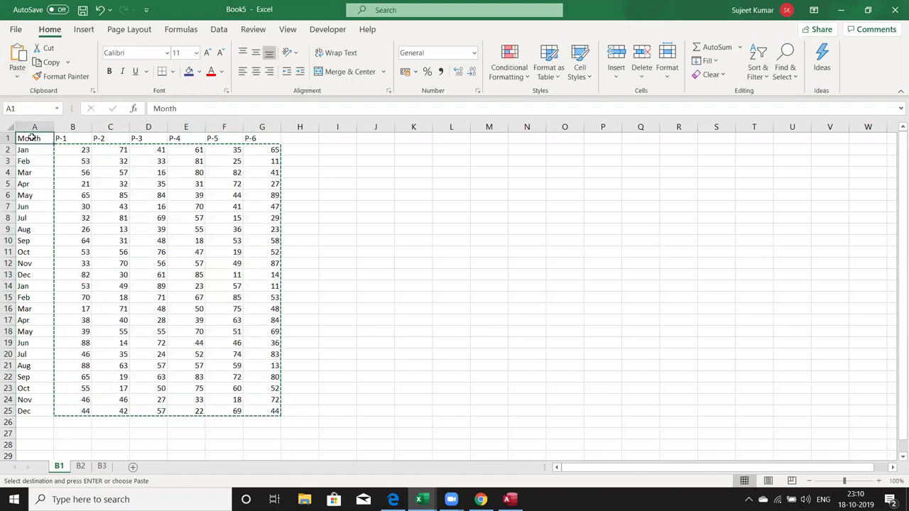
key(ctrl+shift+Right)
key(ctrl+shift+Down)
key(ctrl+c)
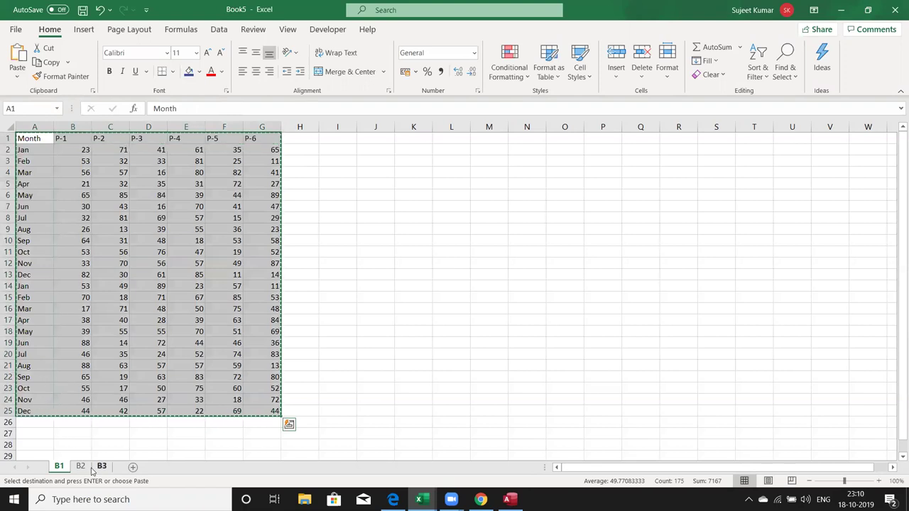
Step: Paste the table into A1 of sheets B2 and B3
click(80, 466)
key(ctrl+v)
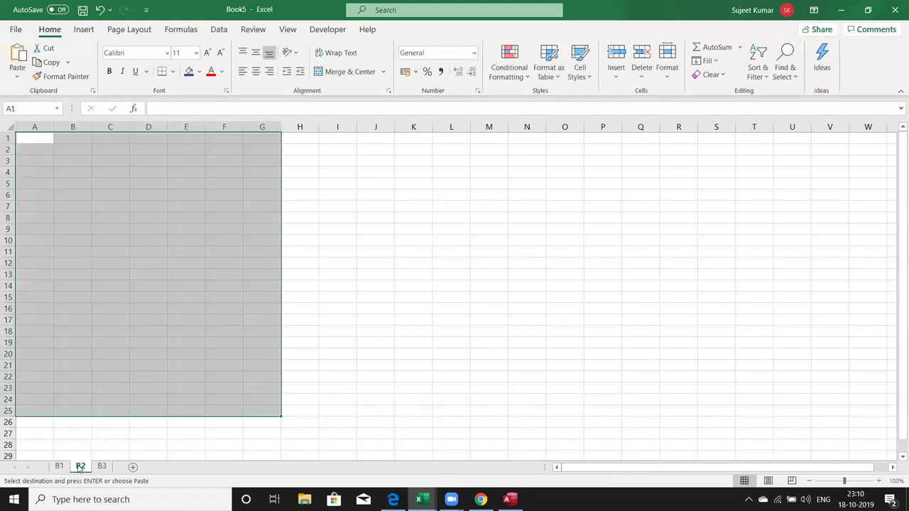
click(102, 466)
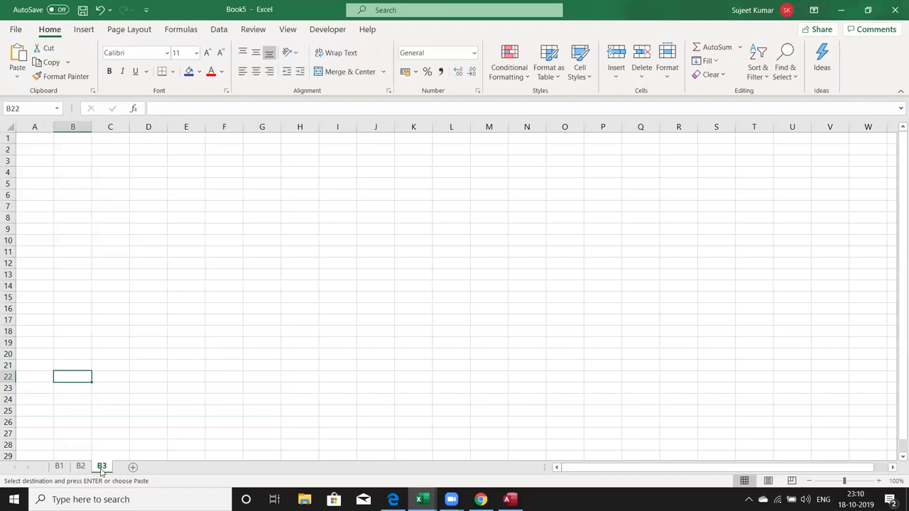
click(39, 135)
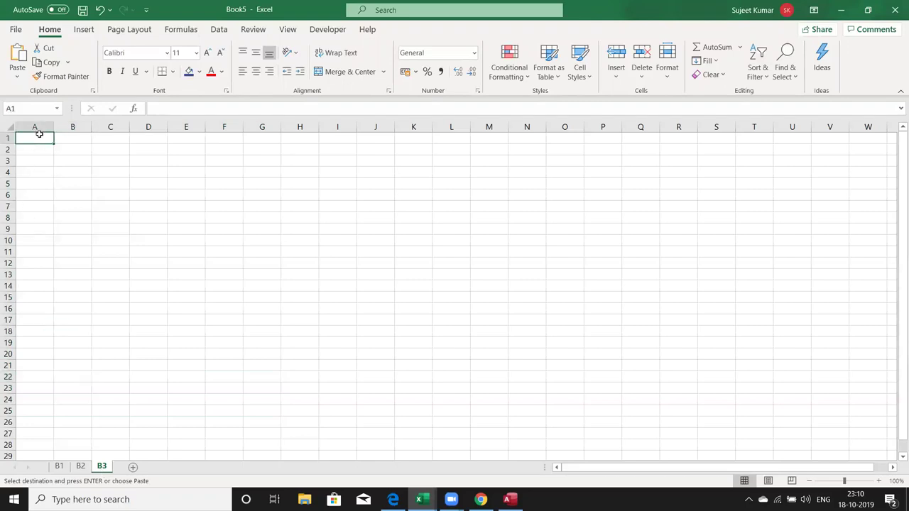
key(ctrl+v)
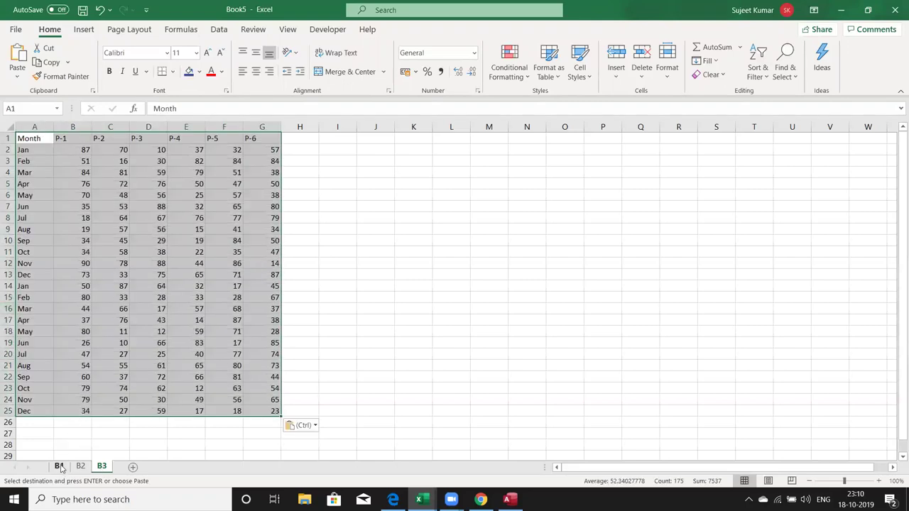
Step: Group sheets B1–B3, paste A1:G25 as values on all three, then ungroup
shift+click(59, 466)
key(ctrl+c)
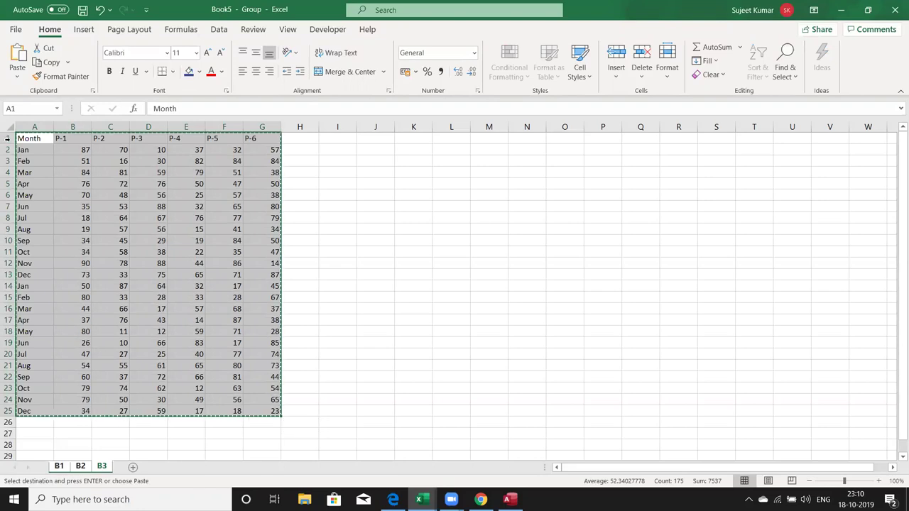
click(18, 79)
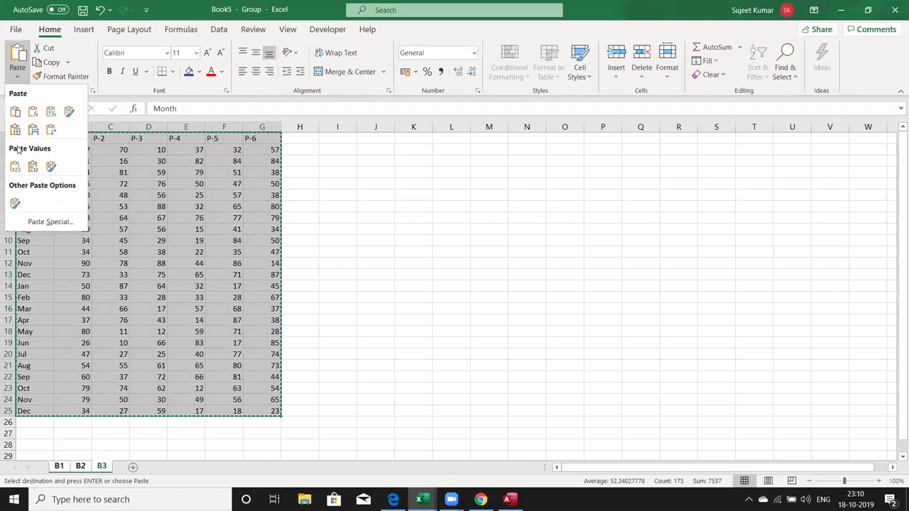
click(16, 167)
click(71, 217)
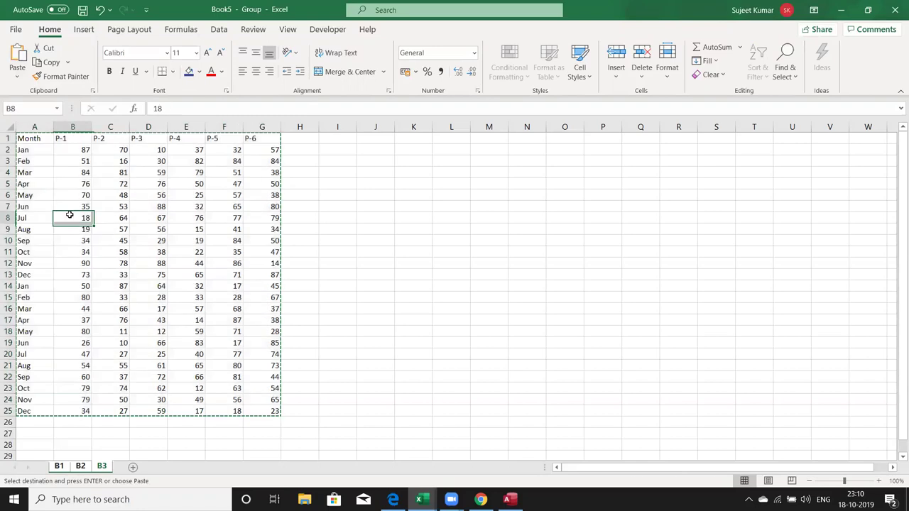
key(Escape)
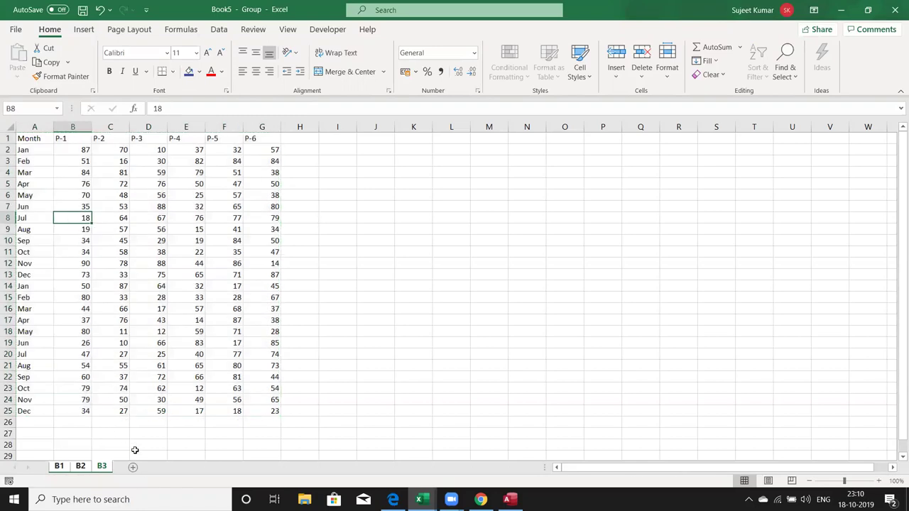
click(82, 467)
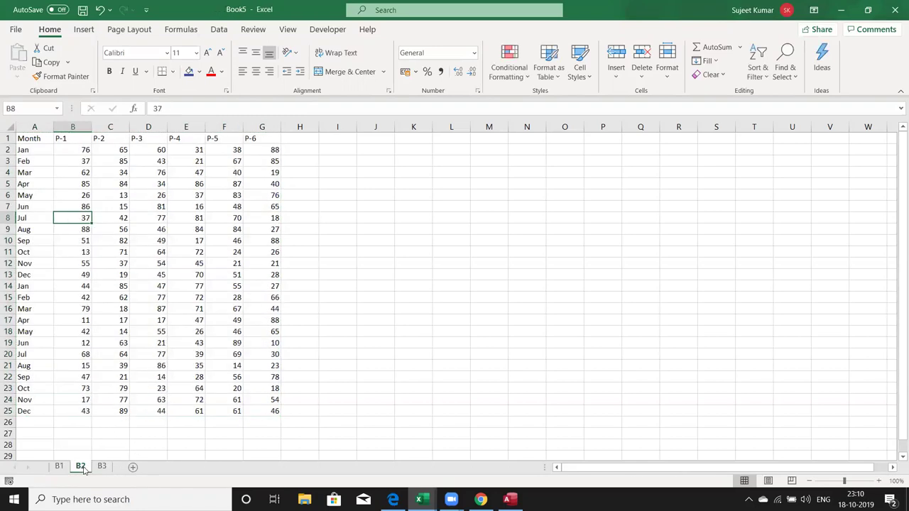
Step: Add a sheet named Pivot after B3, then check sheets B1, B2 and B3
click(100, 467)
click(133, 468)
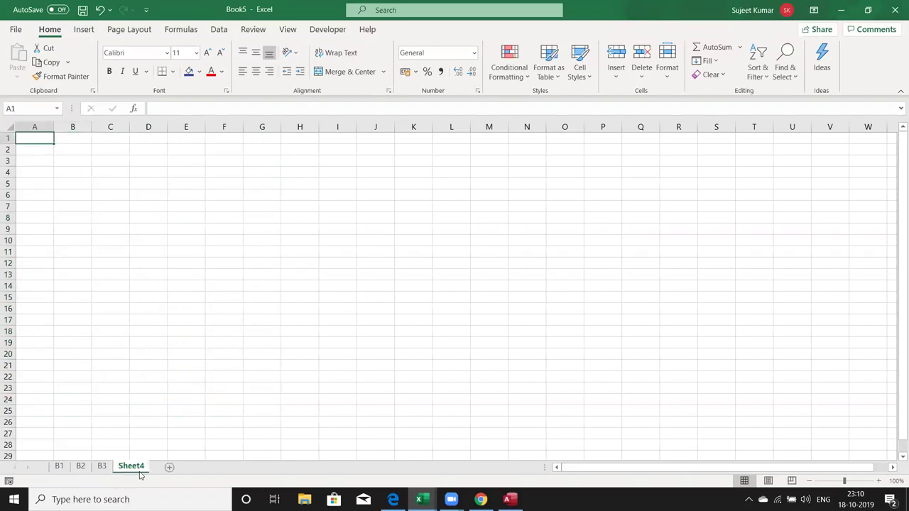
double_click(135, 467)
text(Pivot)
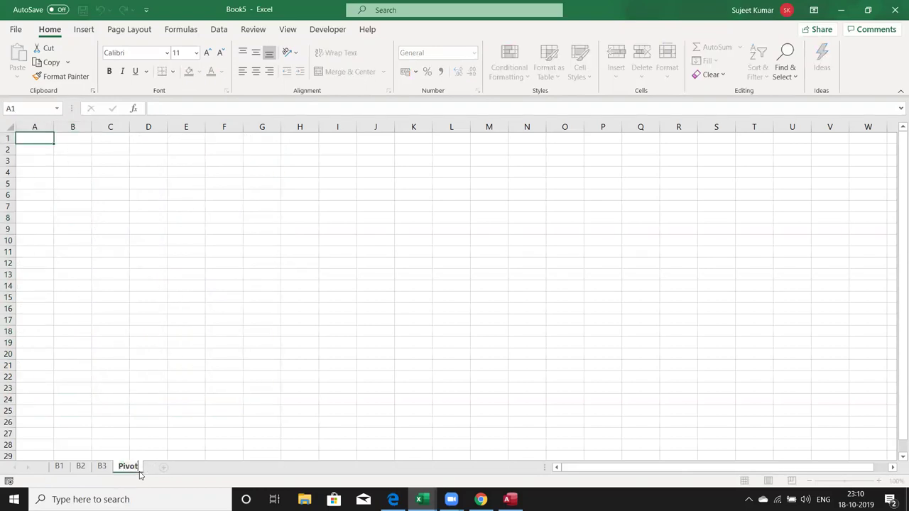
click(139, 392)
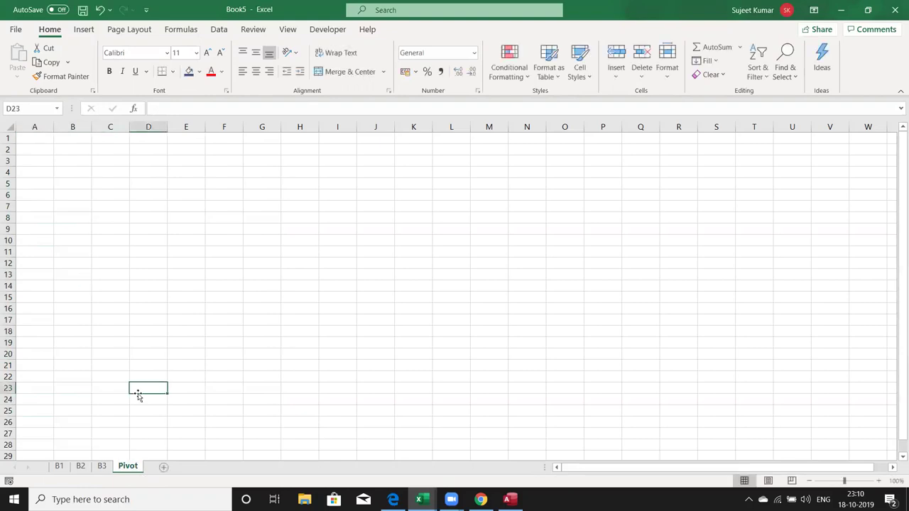
click(62, 467)
click(81, 467)
click(103, 467)
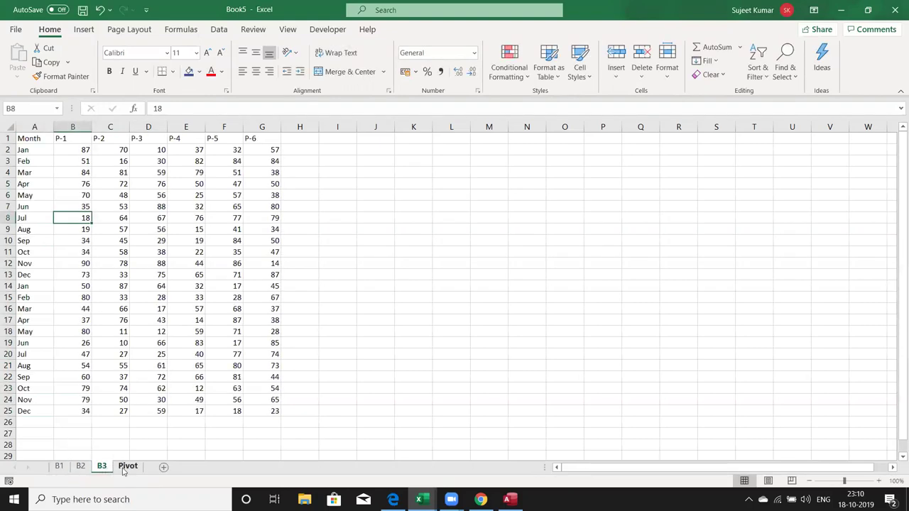
click(33, 147)
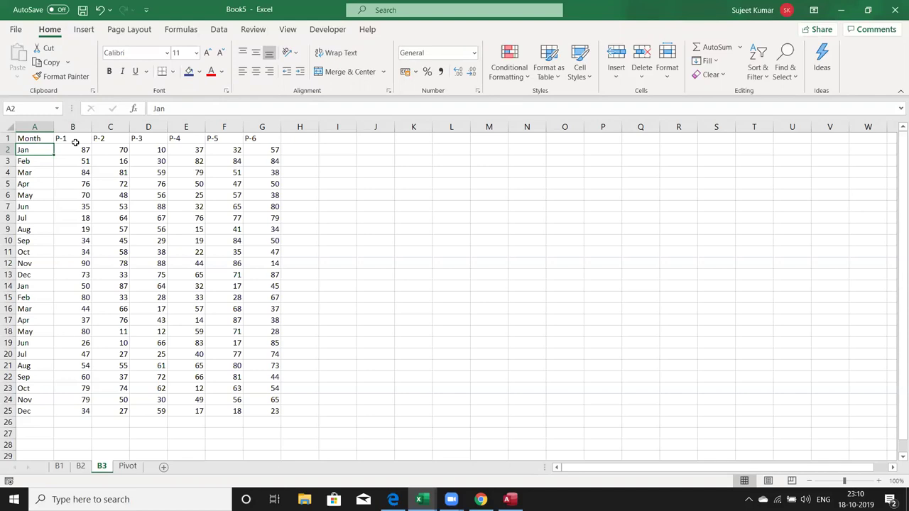
Step: Try saving the workbook in Downloads as Data, declining to overwrite the existing file
click(83, 10)
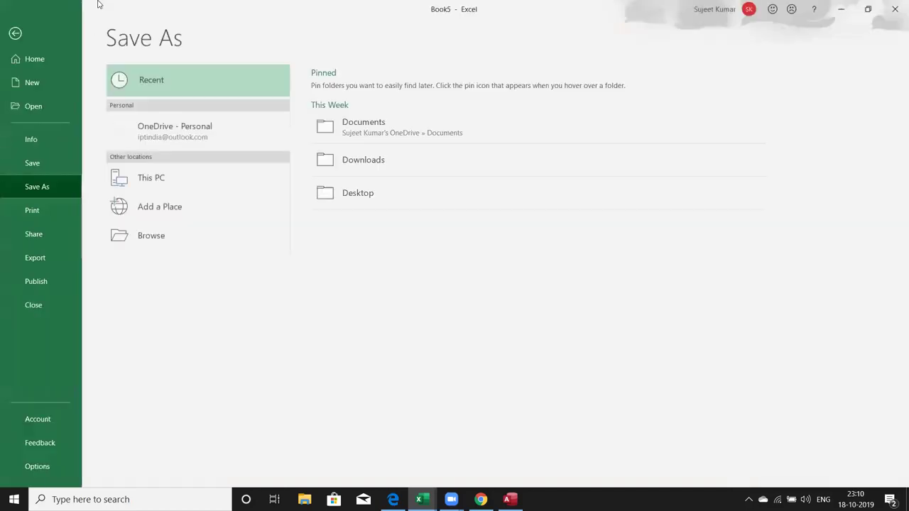
click(362, 167)
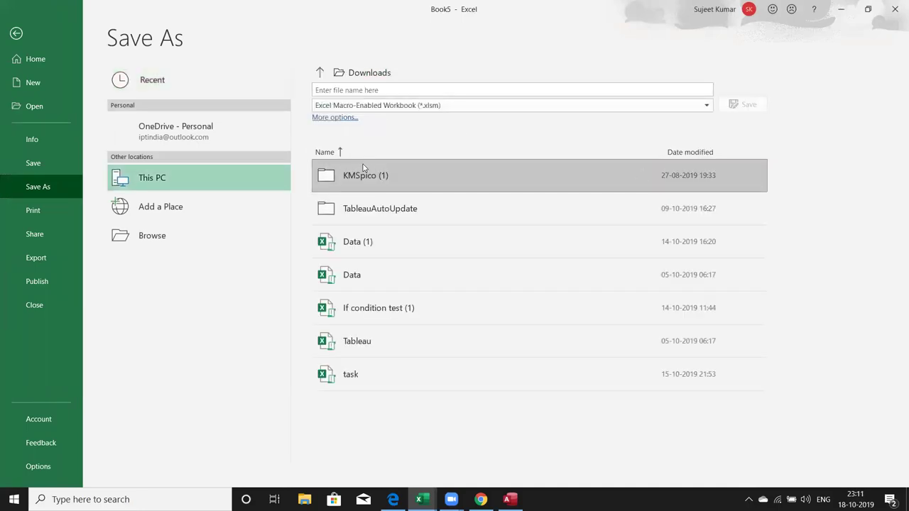
click(373, 88)
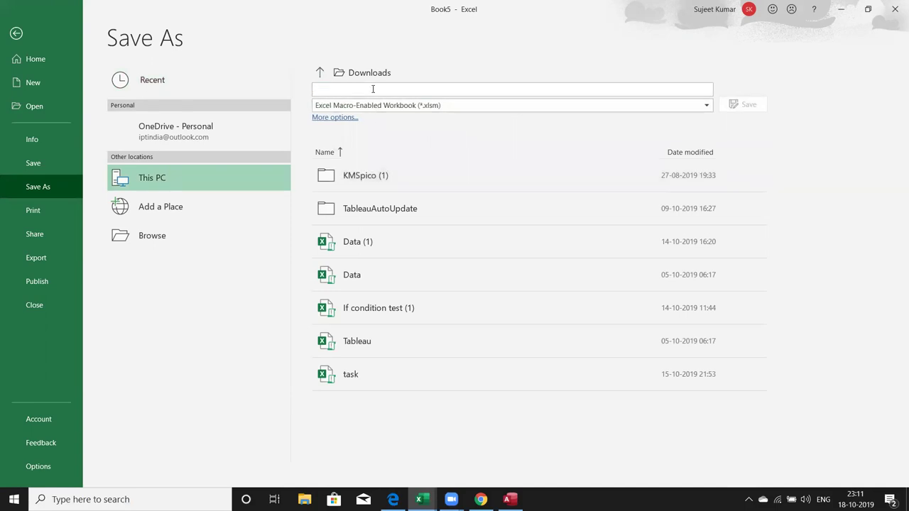
text(P)
key(BackSpace)
text(Data)
click(736, 107)
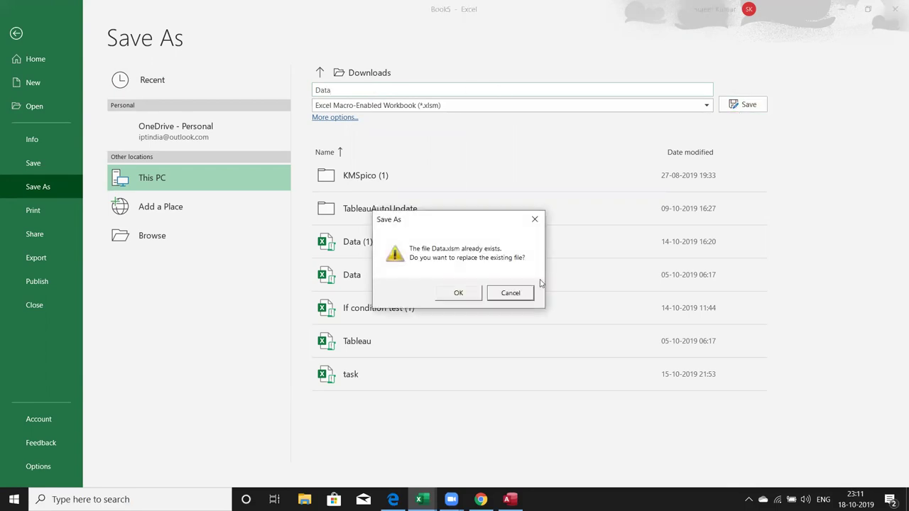
key(Escape)
Step: Save it instead as the macro-enabled workbook Ac-Data
click(361, 91)
key(BackSpace)
text(Ac-)
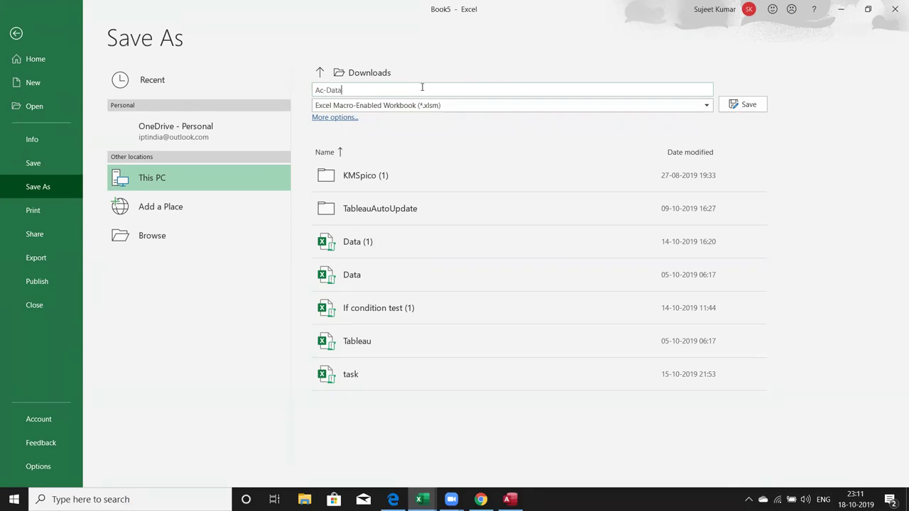
click(755, 107)
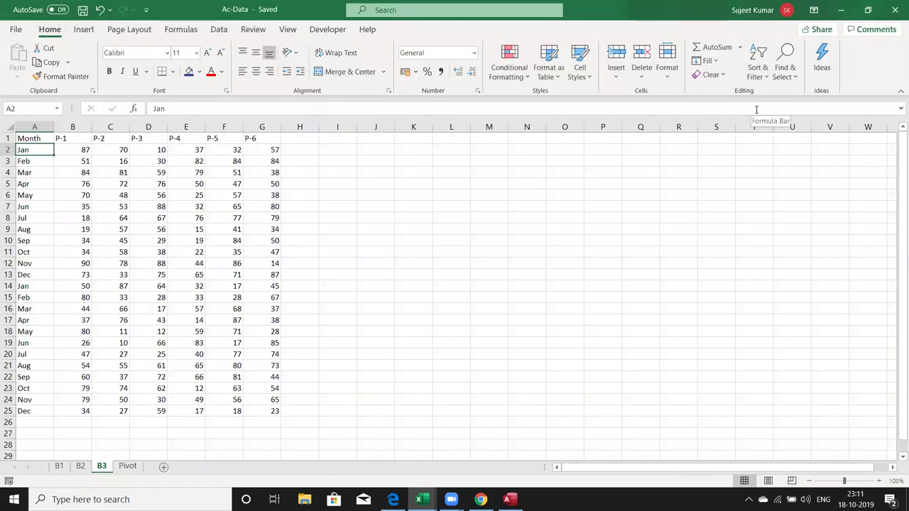
Step: Review sheets B1, B2, B3 and Pivot, then close the Ac-Data workbook
click(63, 468)
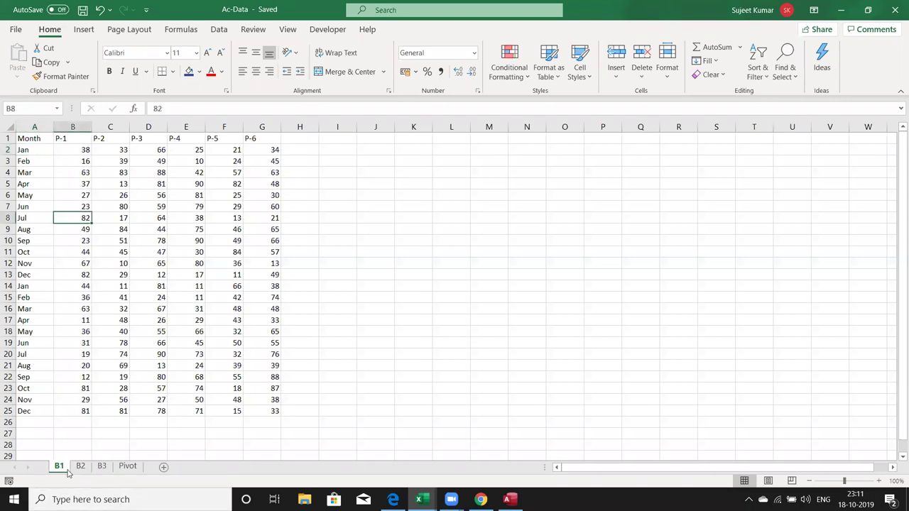
click(37, 413)
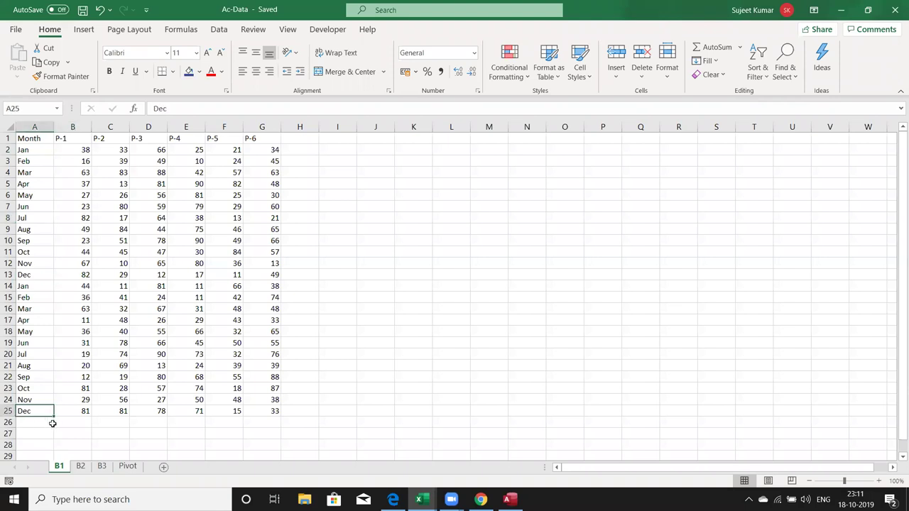
drag(30, 150, 31, 290)
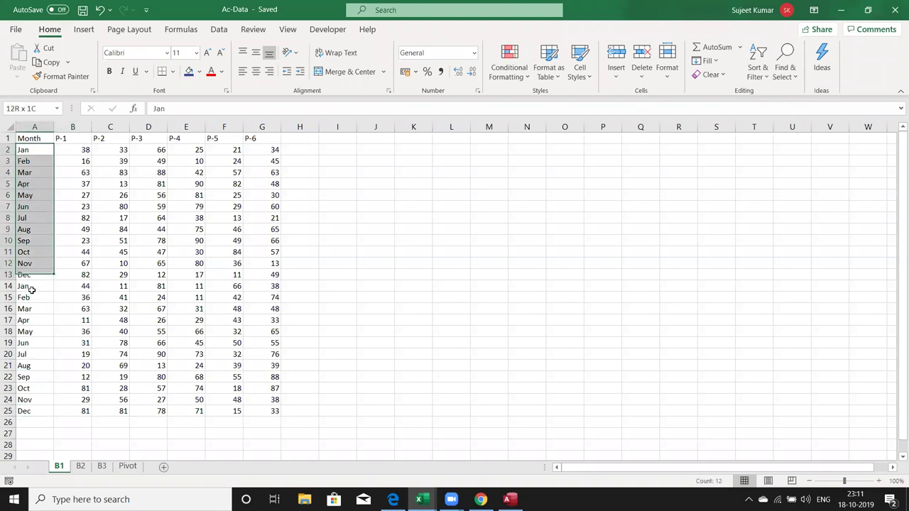
click(27, 421)
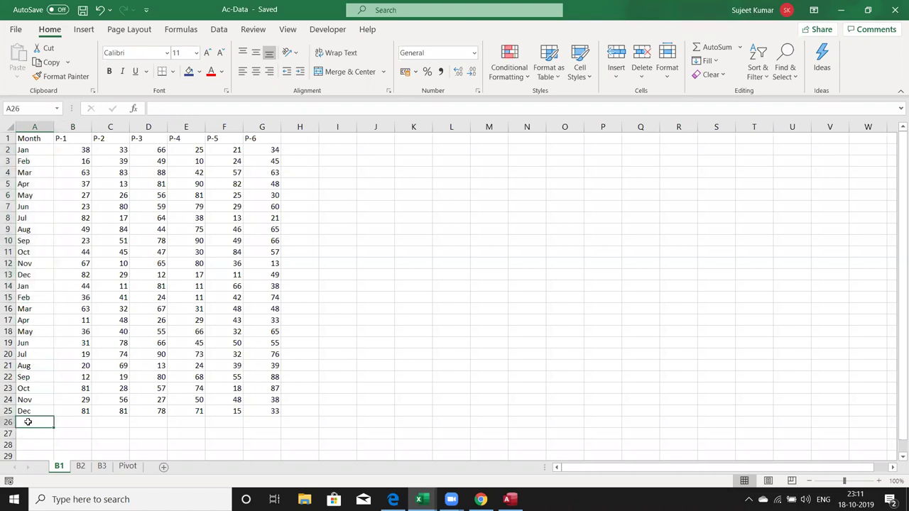
click(93, 469)
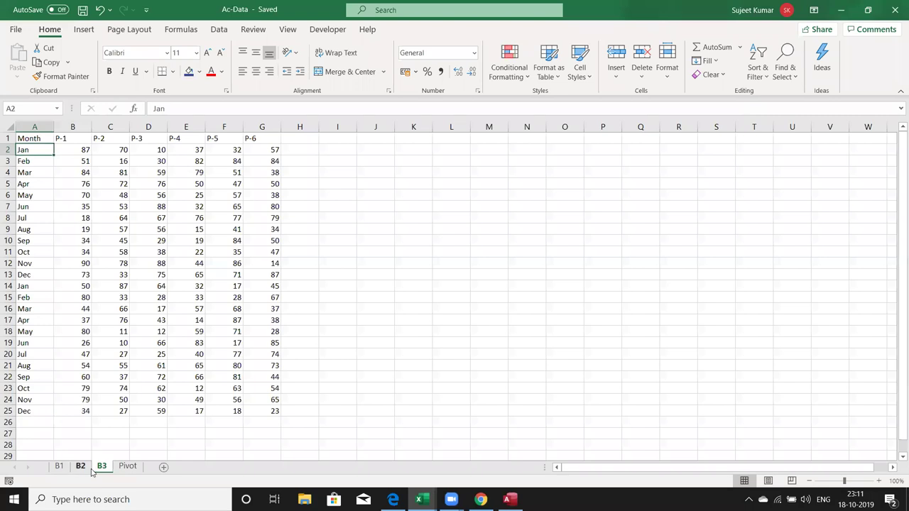
click(80, 469)
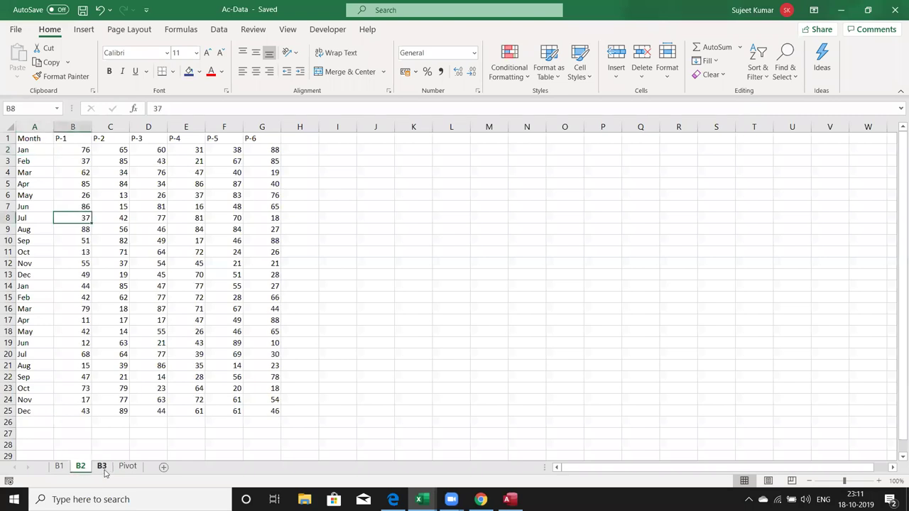
click(102, 469)
click(129, 468)
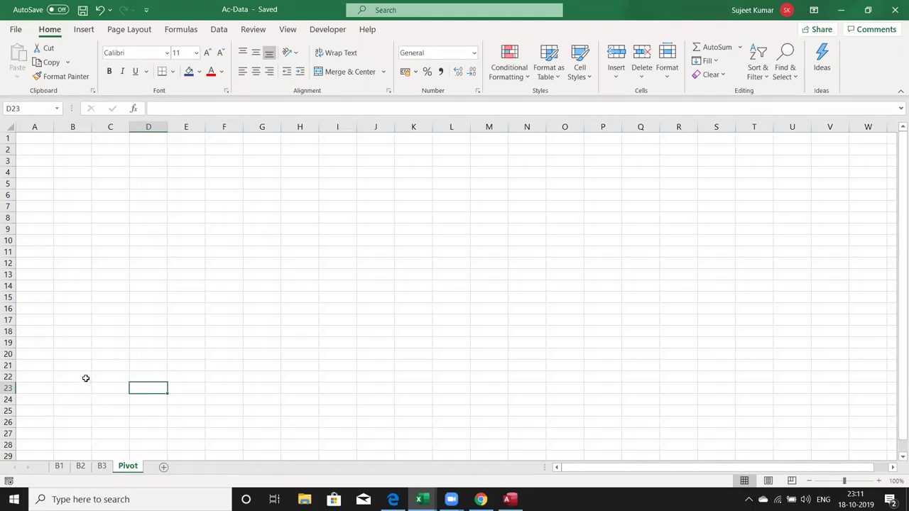
click(41, 135)
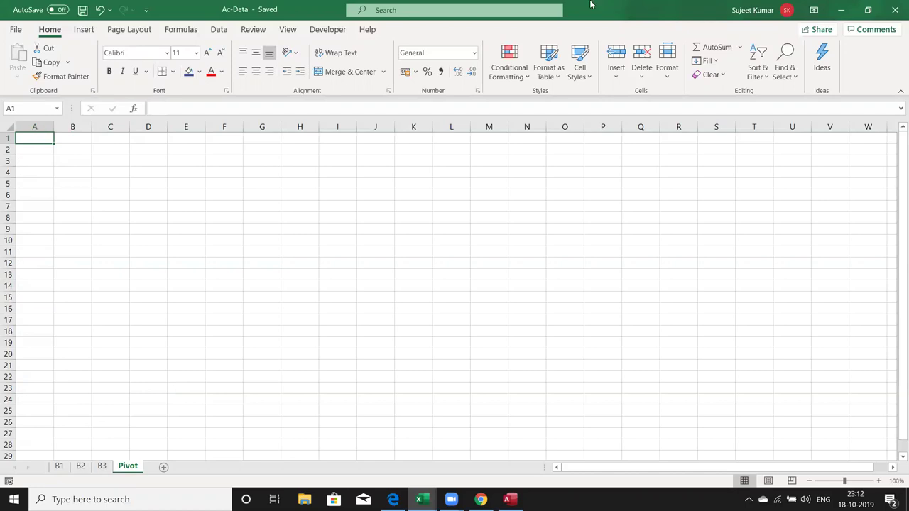
click(895, 8)
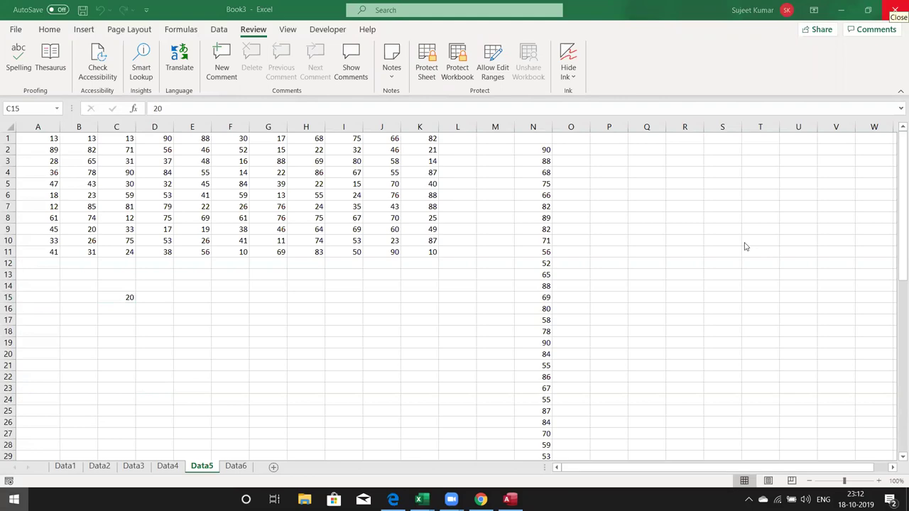
Step: Switch to Access and create a blank database named PData in Documents
key(super)
mouse_move(512, 497)
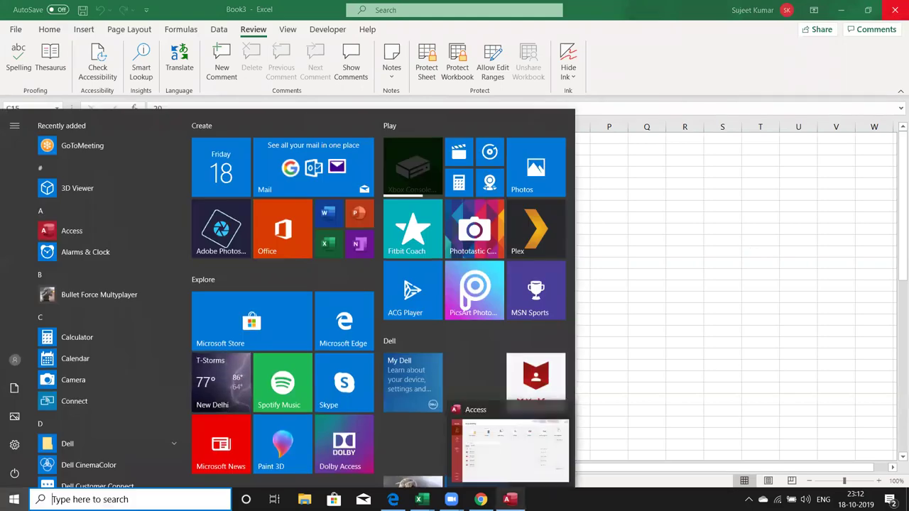
click(513, 474)
click(181, 129)
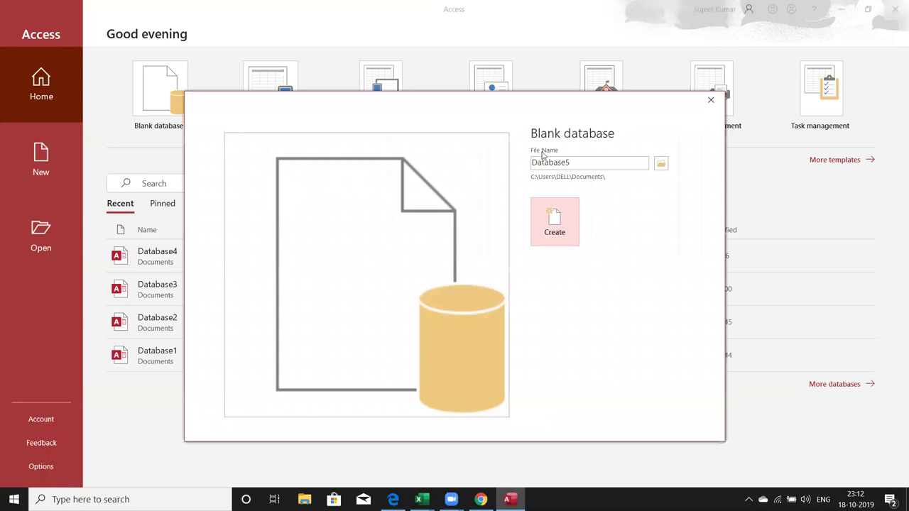
double_click(548, 162)
text(PData)
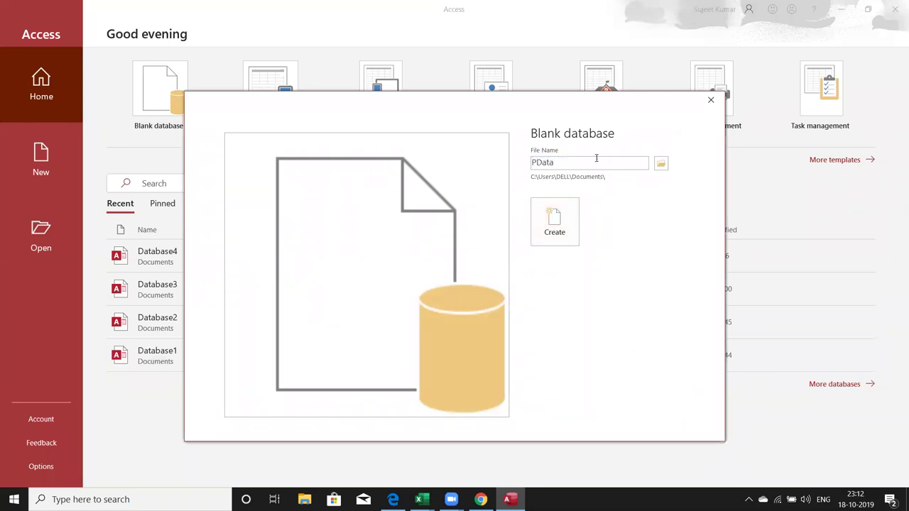
click(553, 213)
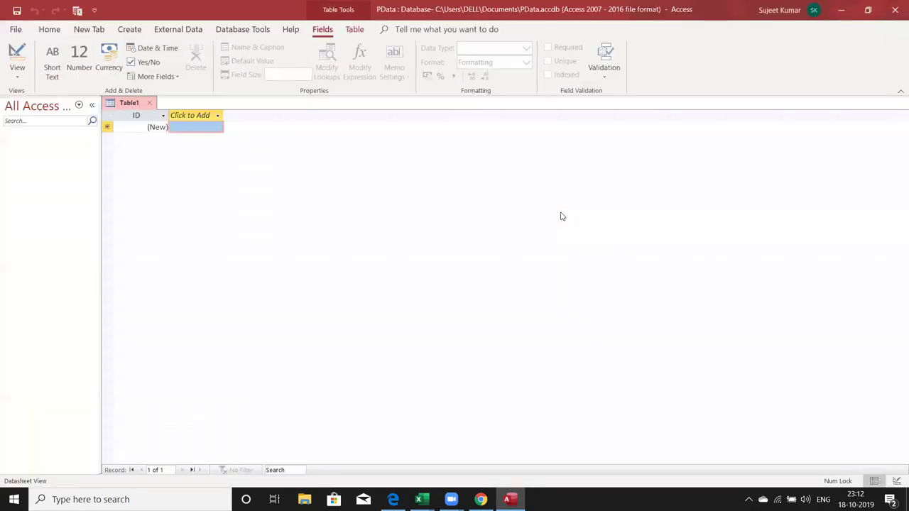
click(188, 35)
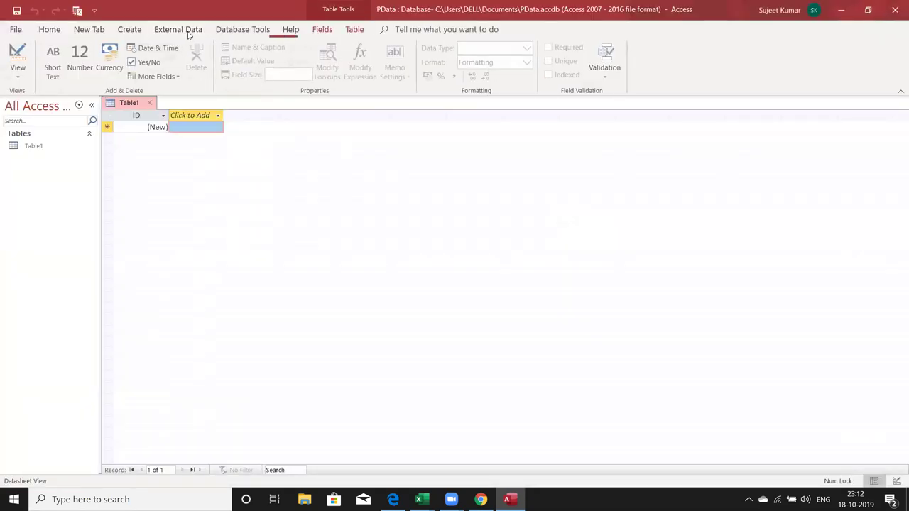
click(29, 77)
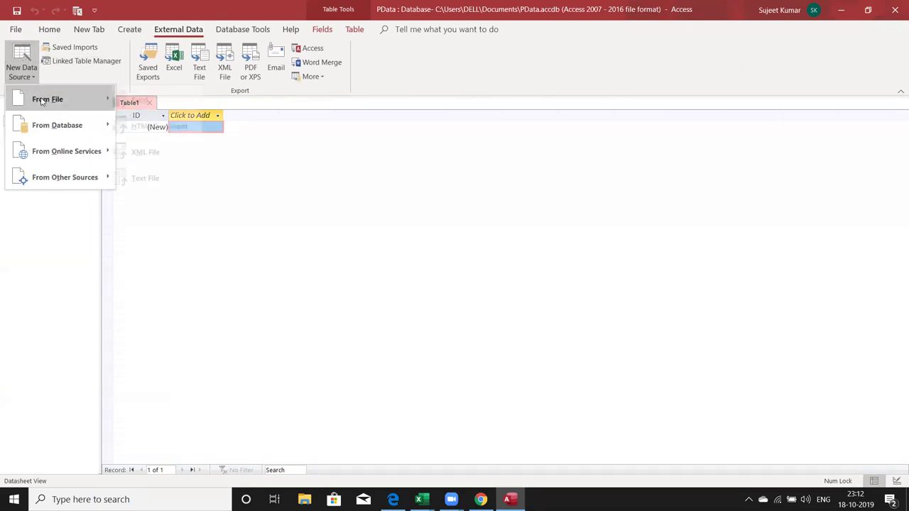
click(137, 102)
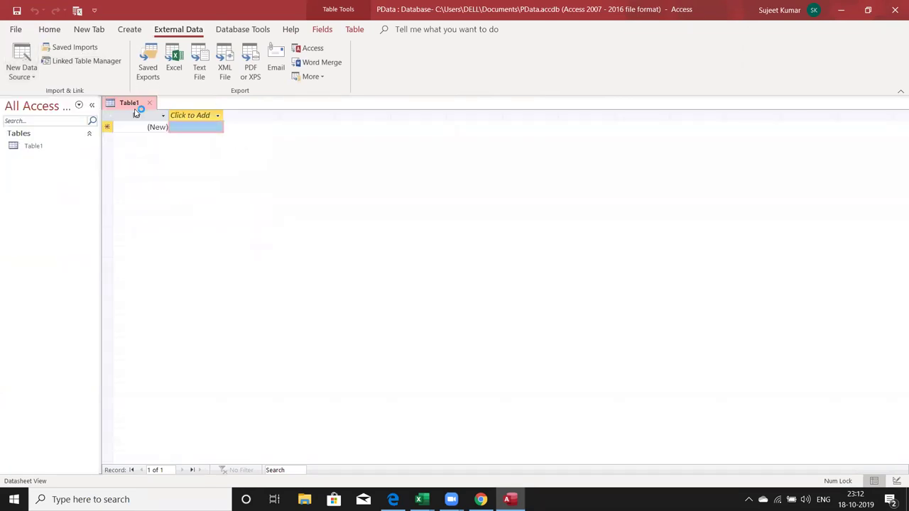
click(625, 171)
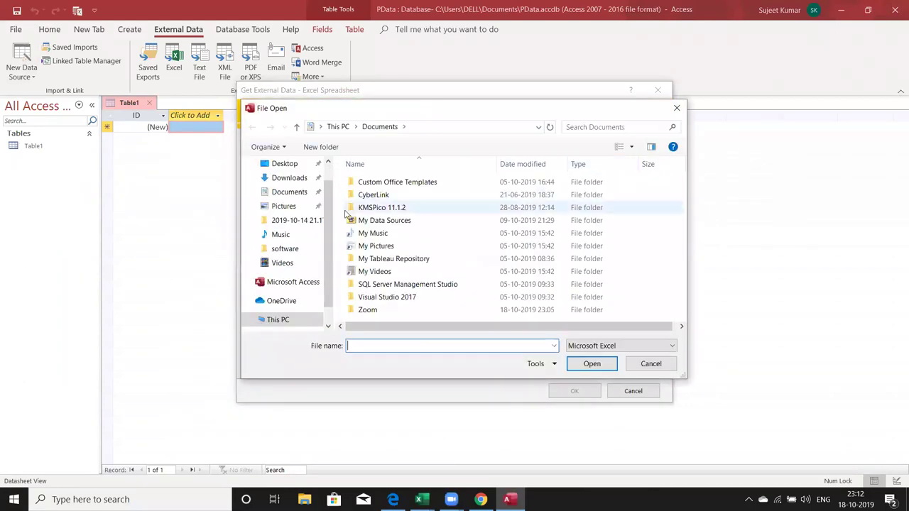
click(288, 179)
click(353, 203)
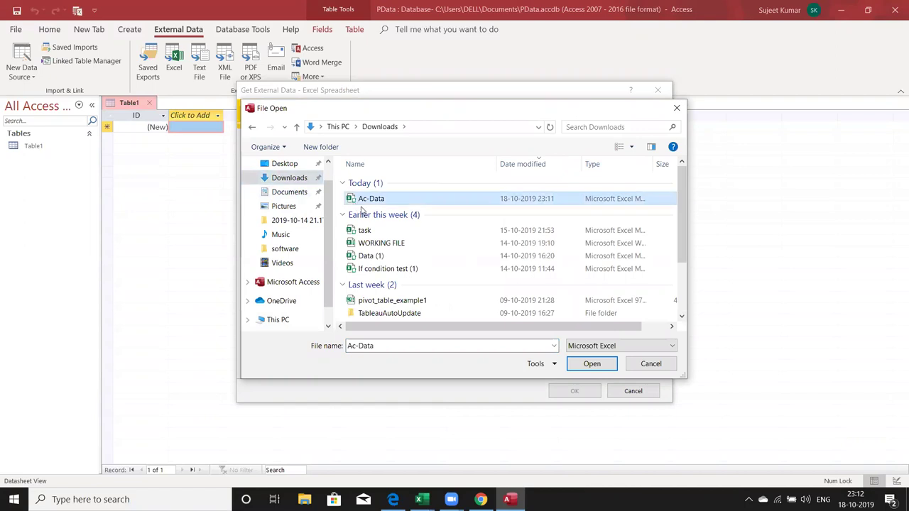
click(590, 365)
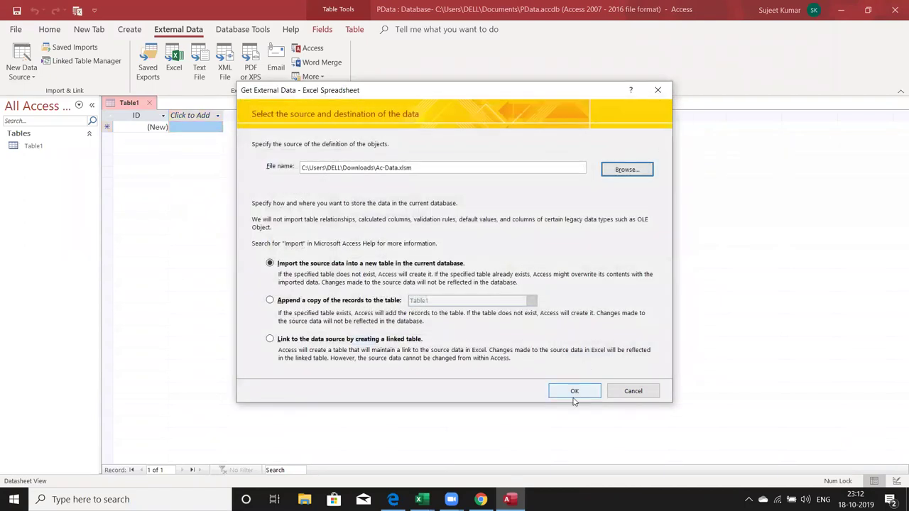
click(574, 399)
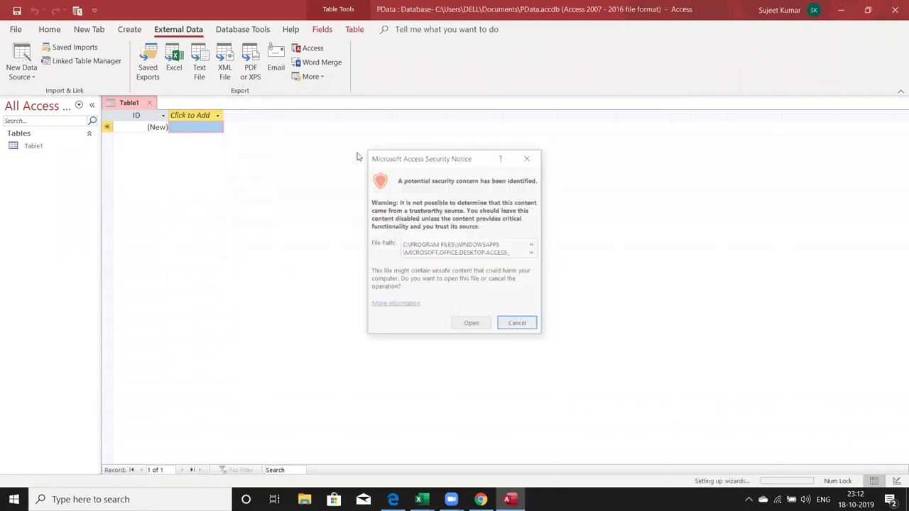
click(513, 327)
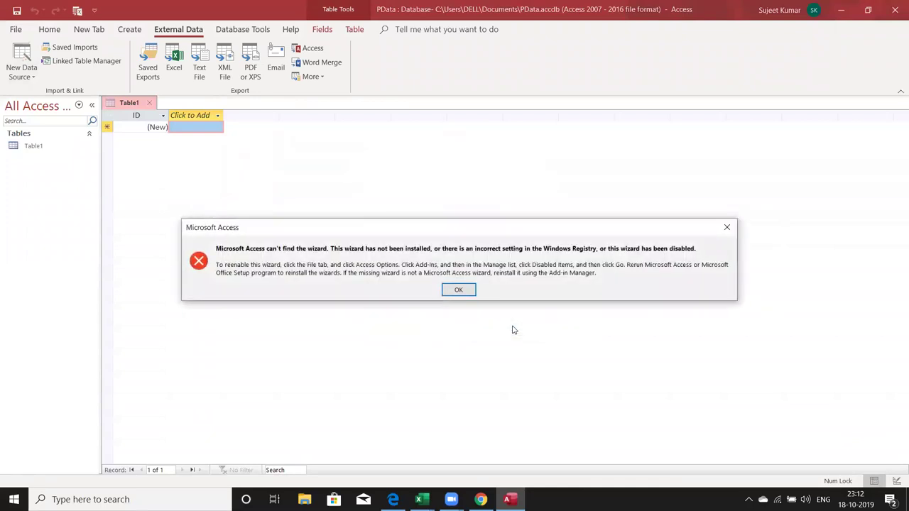
click(452, 291)
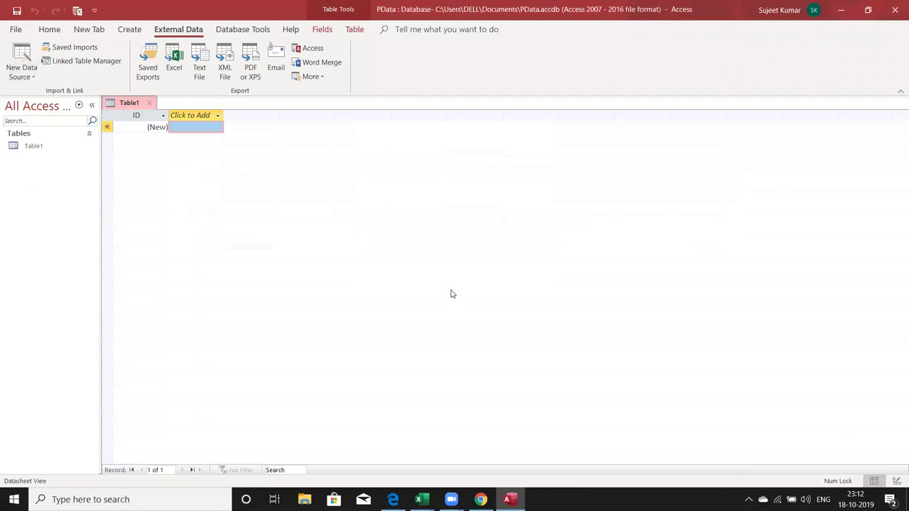
Step: Choose to link an Excel source and select the Ac-Data workbook in Downloads
click(21, 74)
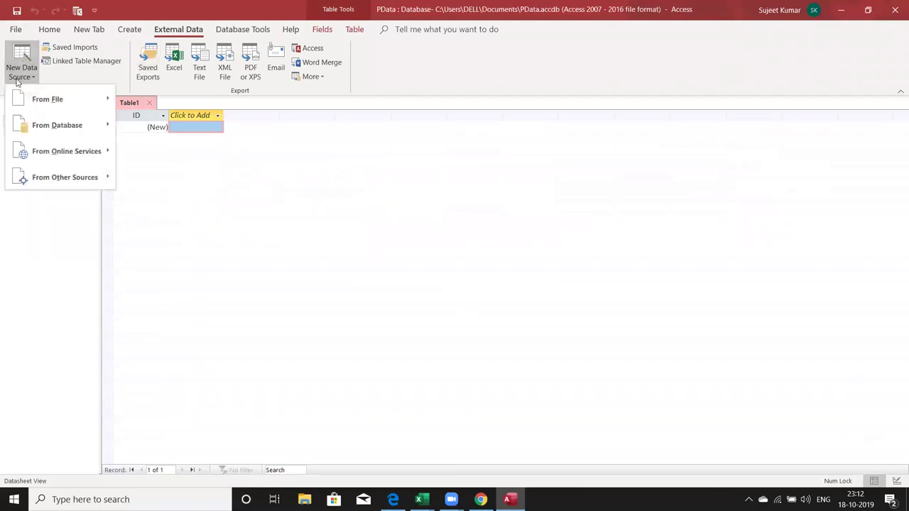
mouse_move(46, 101)
click(135, 98)
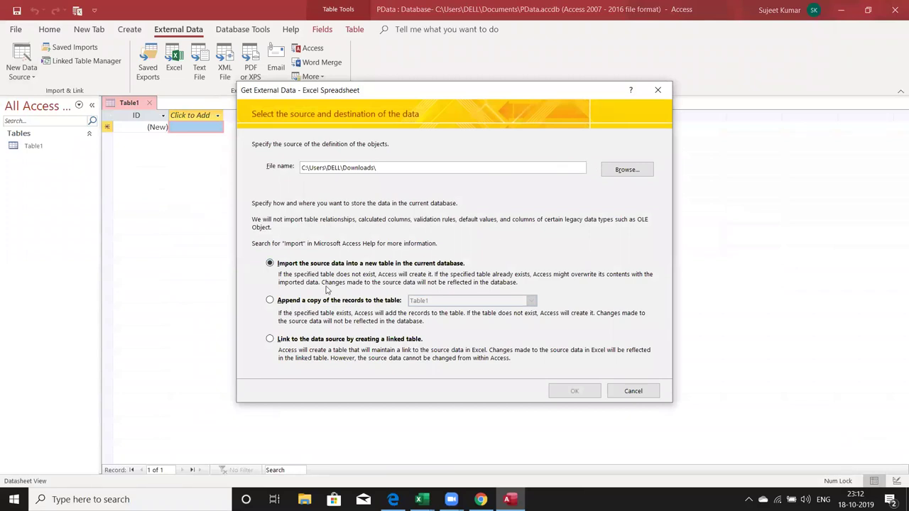
click(315, 340)
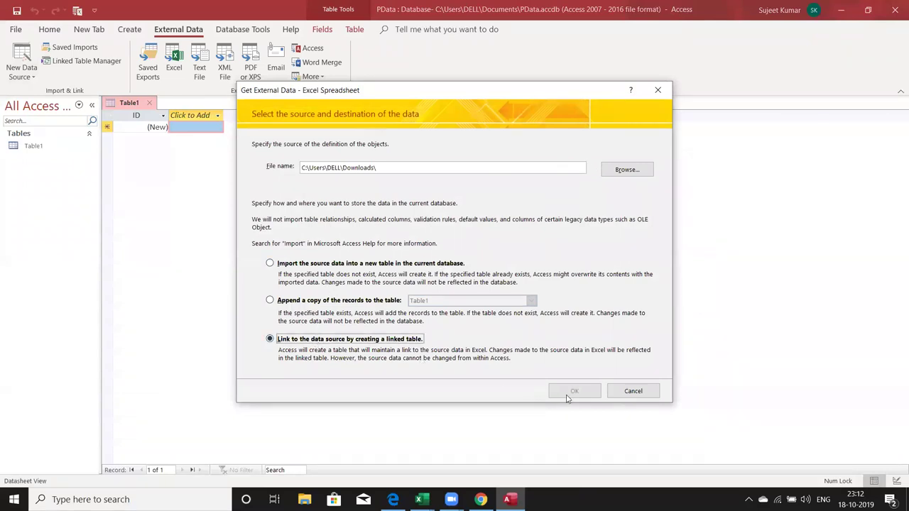
click(615, 170)
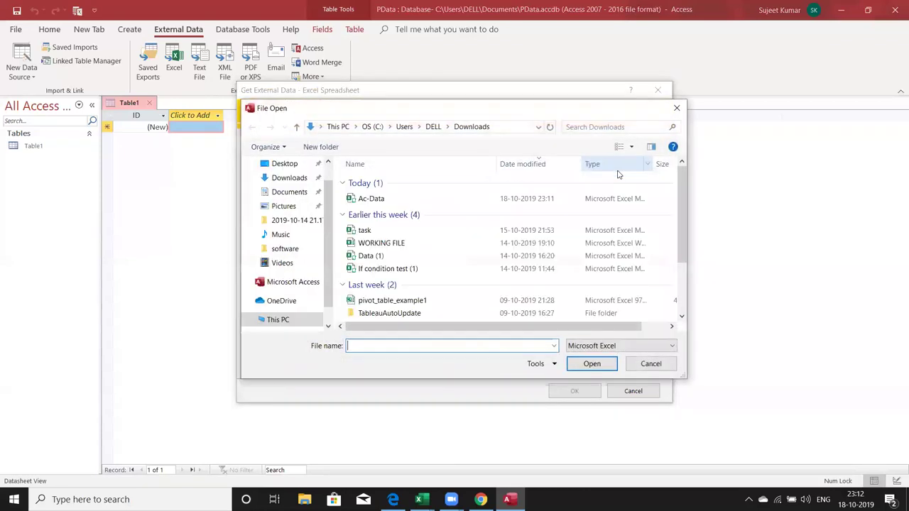
click(447, 199)
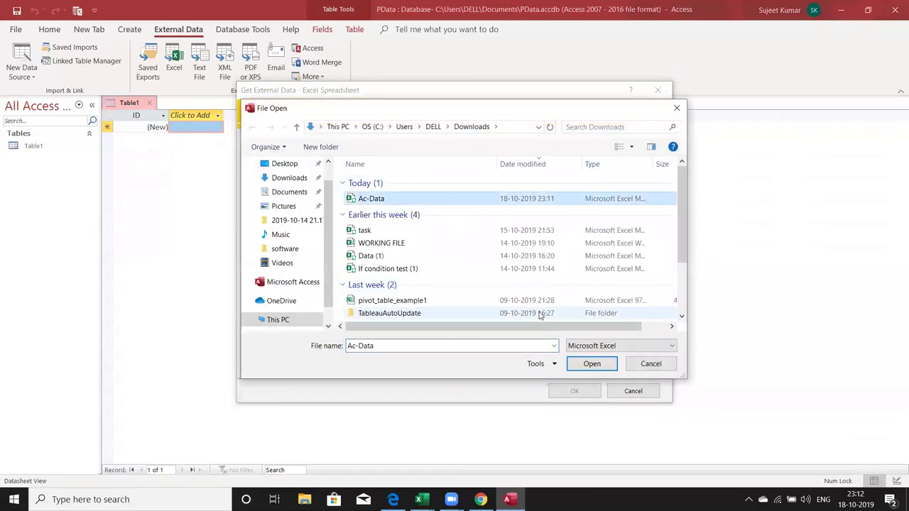
click(585, 363)
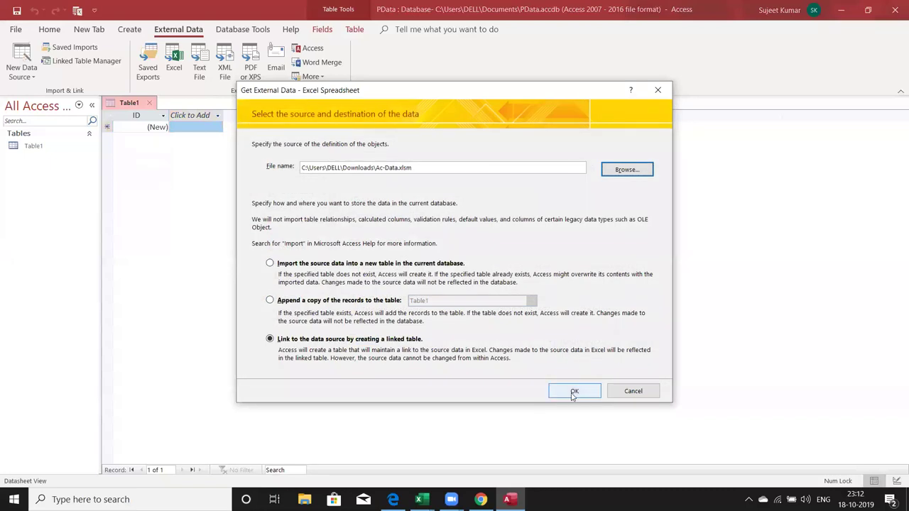
click(574, 392)
click(470, 327)
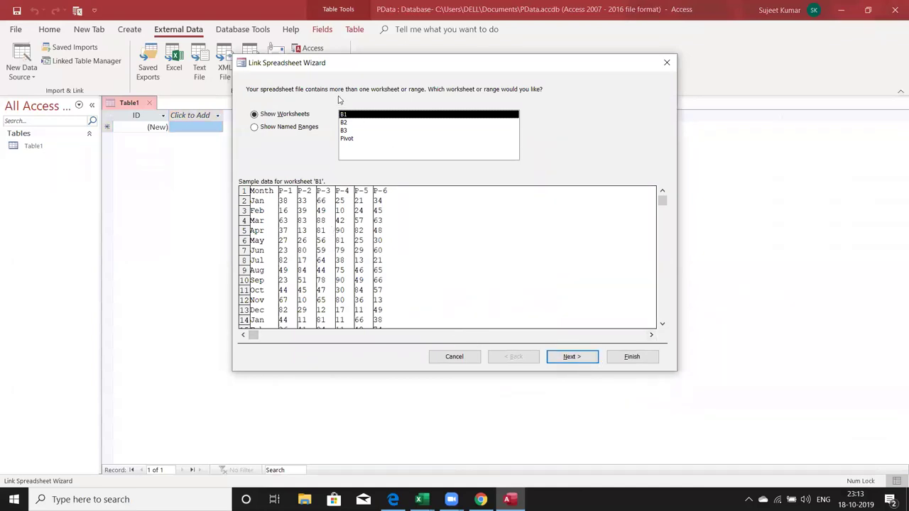
Step: Link worksheet B1, with first-row headings, as the table B1
click(572, 357)
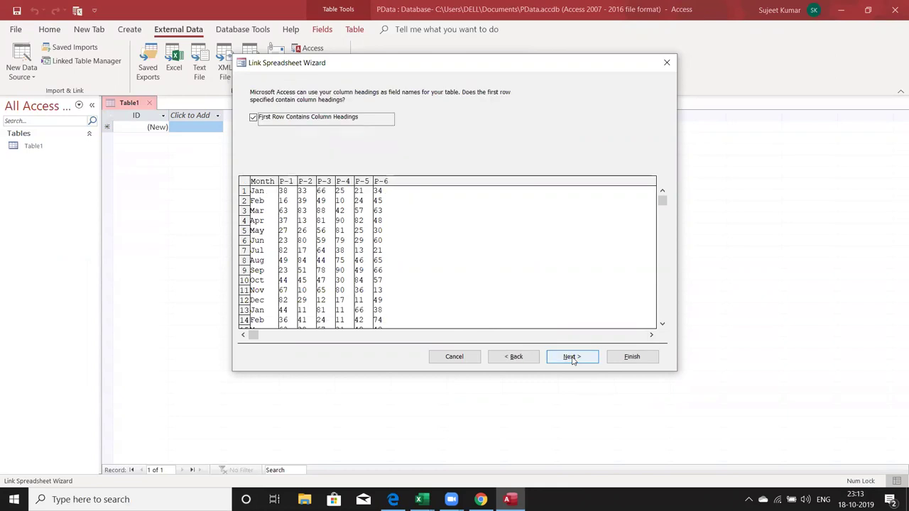
click(572, 357)
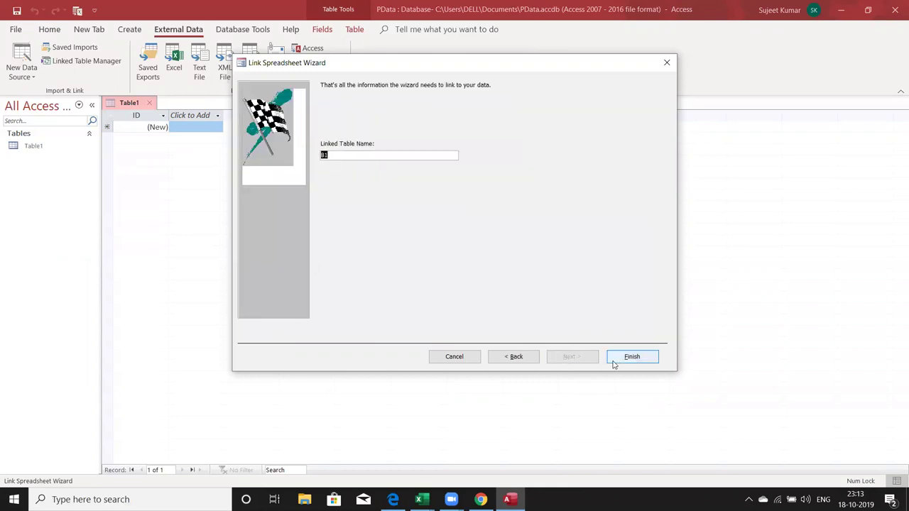
click(620, 360)
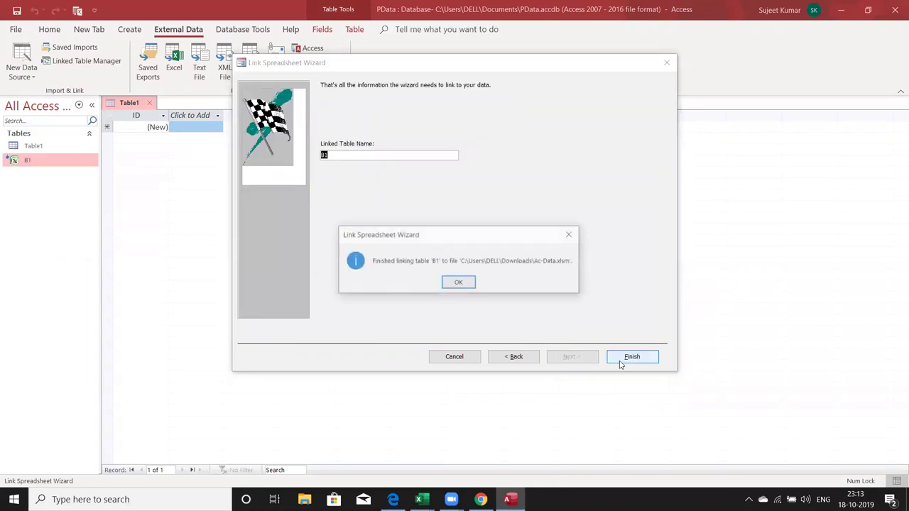
click(463, 289)
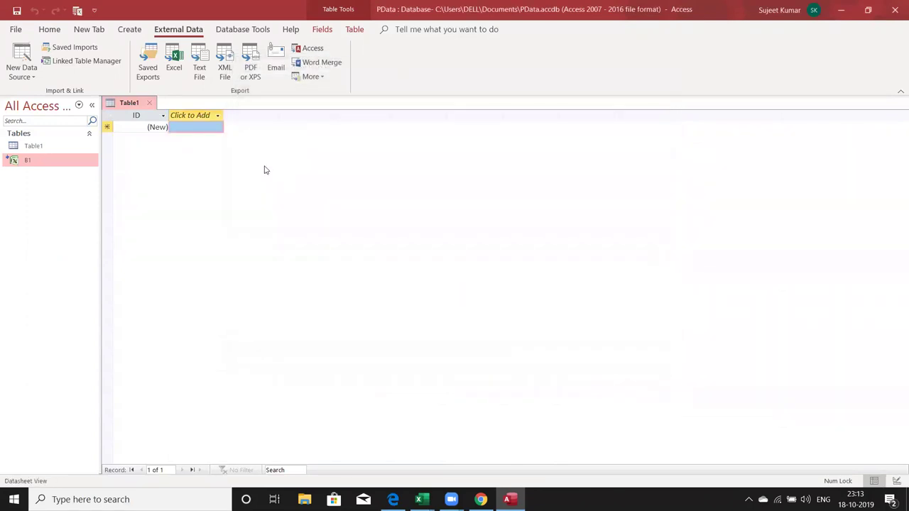
Step: Choose the Ac-Data.xlsm workbook as an Excel data source, set to link rather than import
click(22, 68)
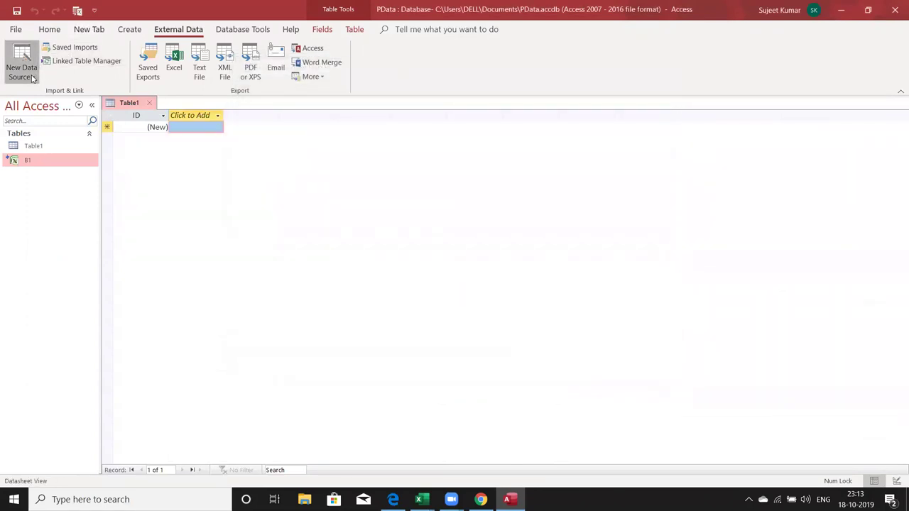
mouse_move(47, 98)
click(165, 93)
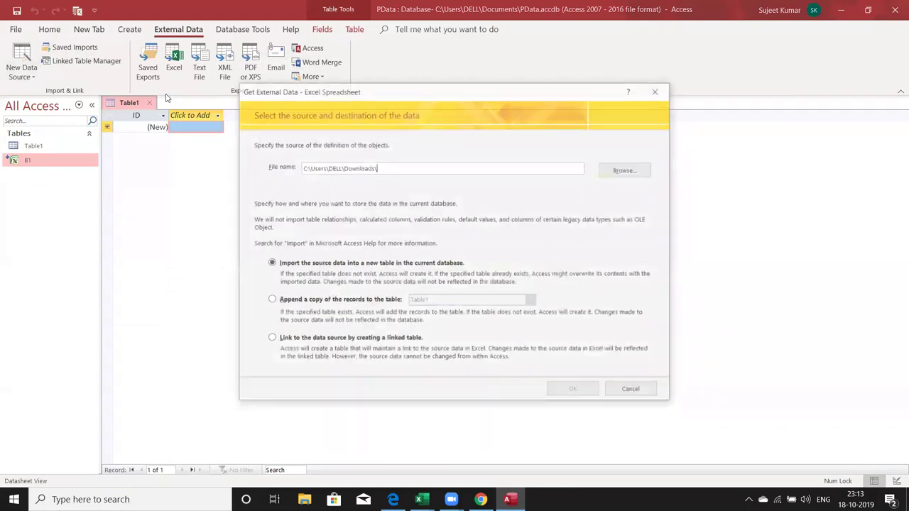
click(357, 341)
click(623, 174)
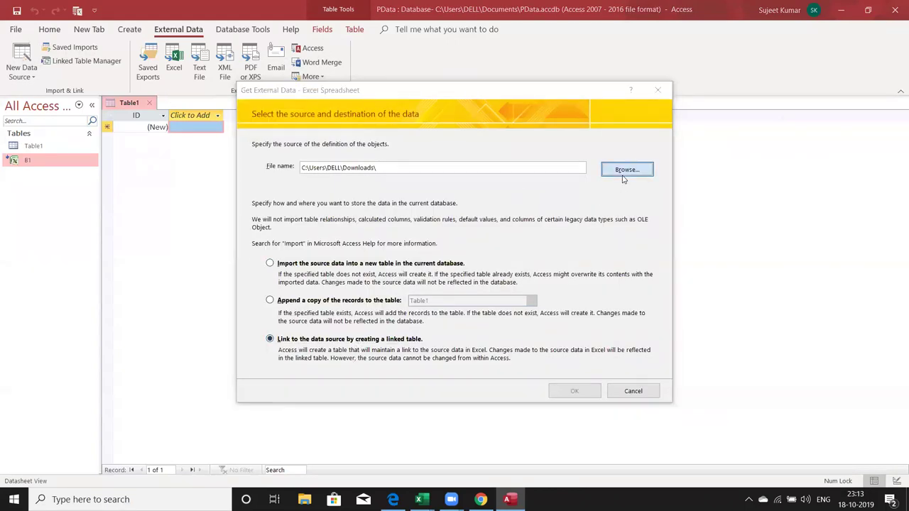
click(395, 200)
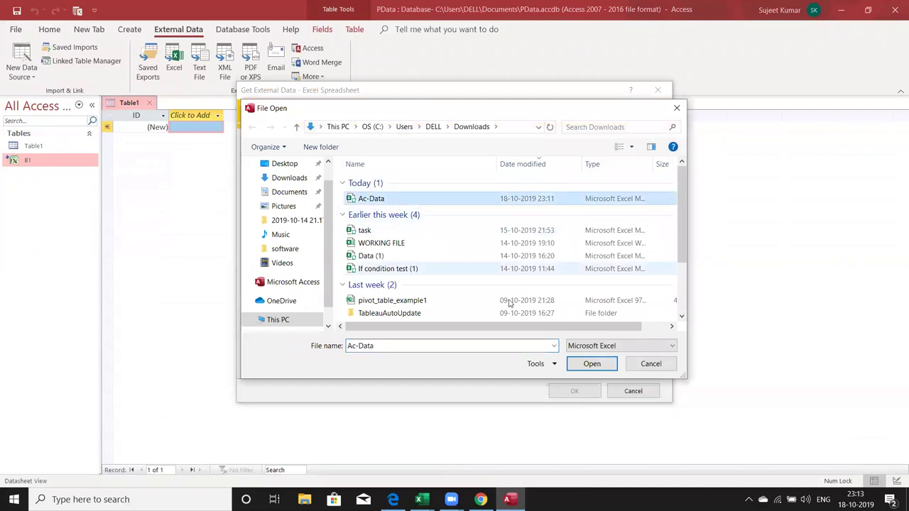
click(570, 364)
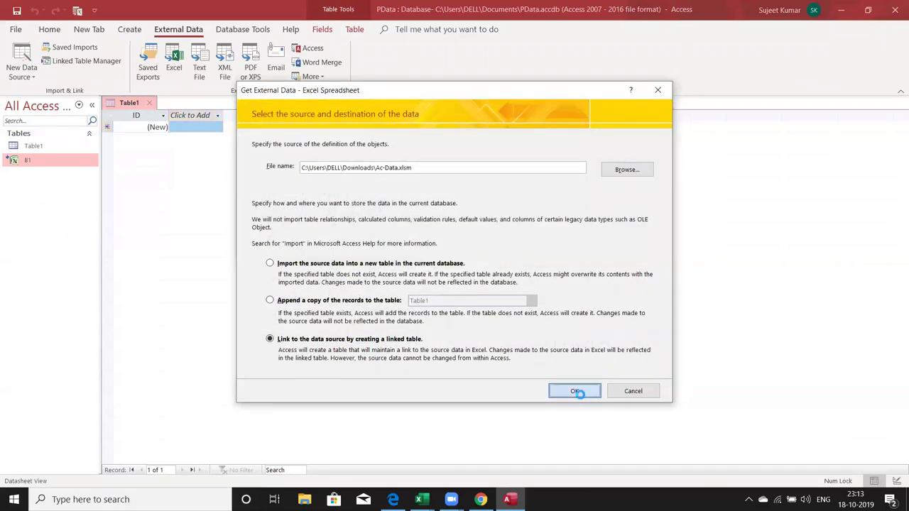
click(582, 393)
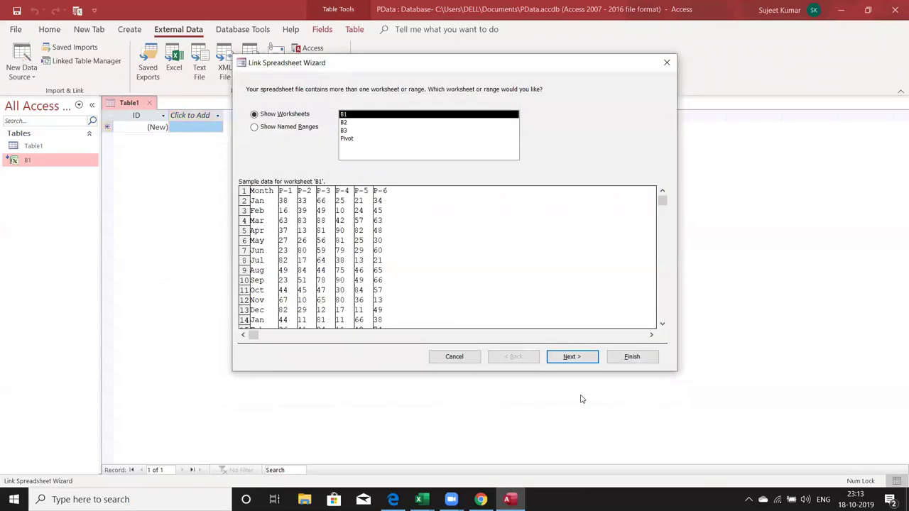
Step: Link worksheet B2 with first-row column headings and confirm the finished link
click(345, 123)
click(563, 356)
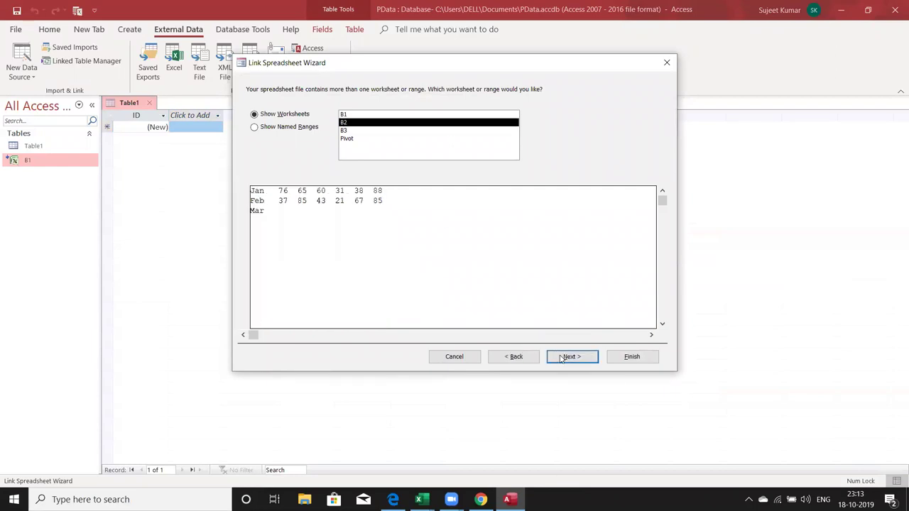
click(572, 356)
click(625, 363)
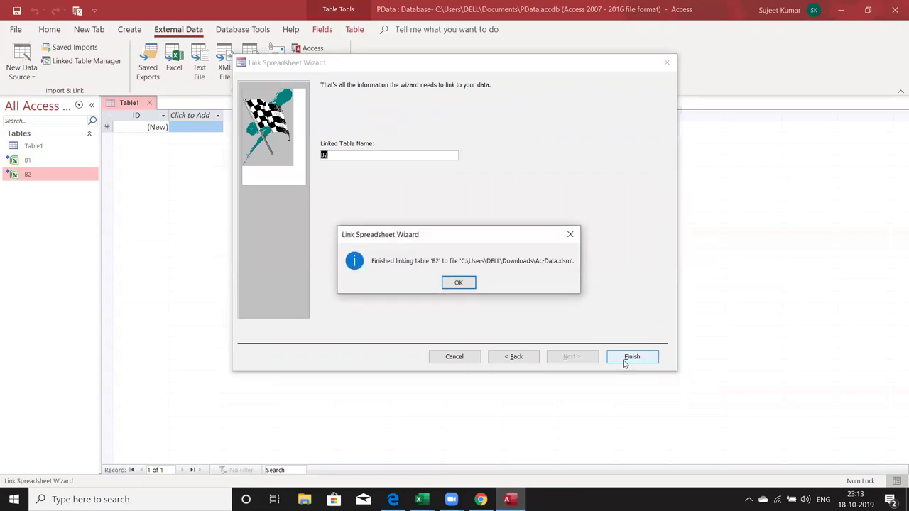
click(467, 287)
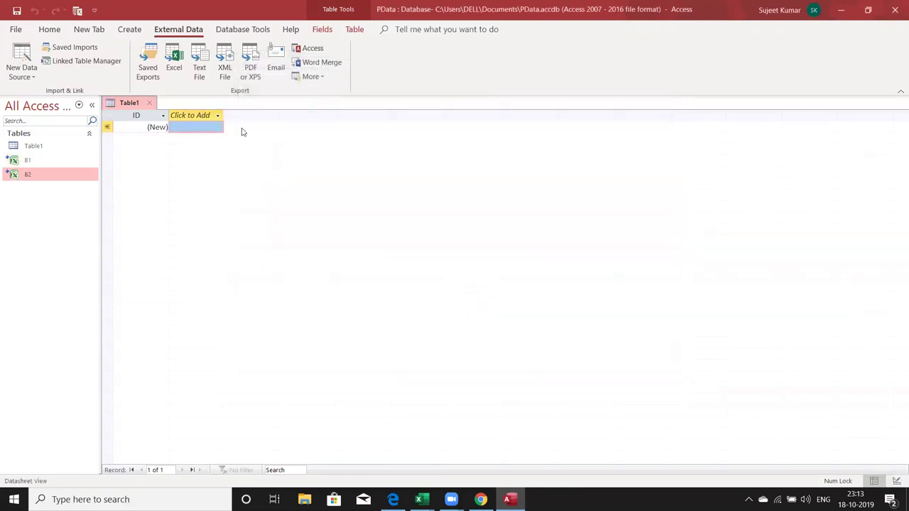
Step: Select Ac-Data.xlsm as a new Excel data source, choosing to link instead of import
click(26, 71)
mouse_move(42, 98)
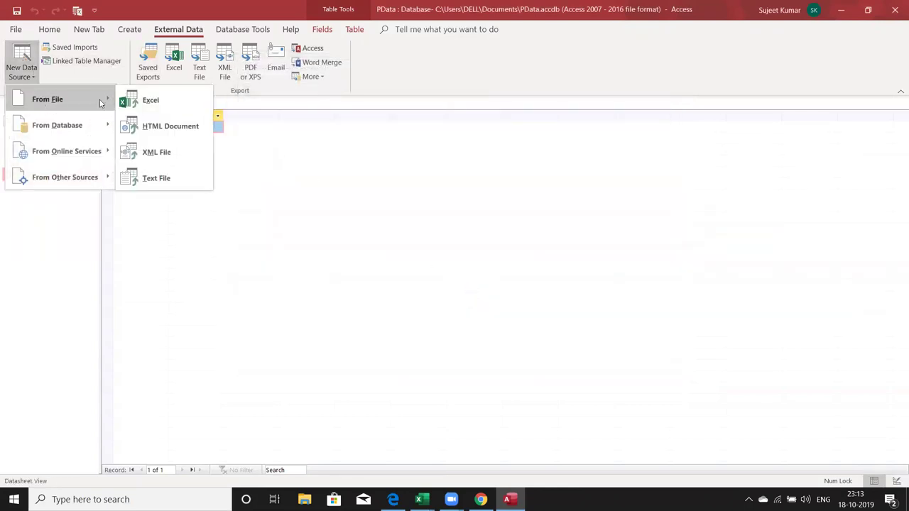
click(142, 98)
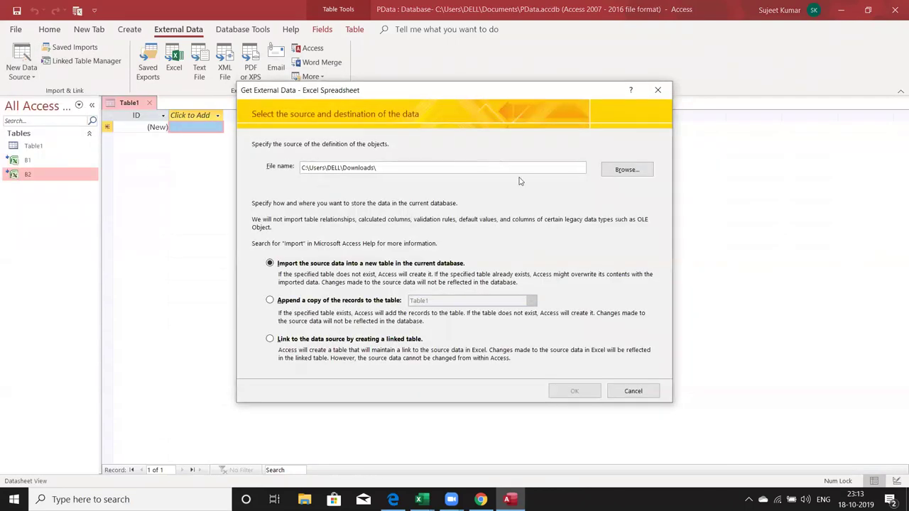
click(612, 174)
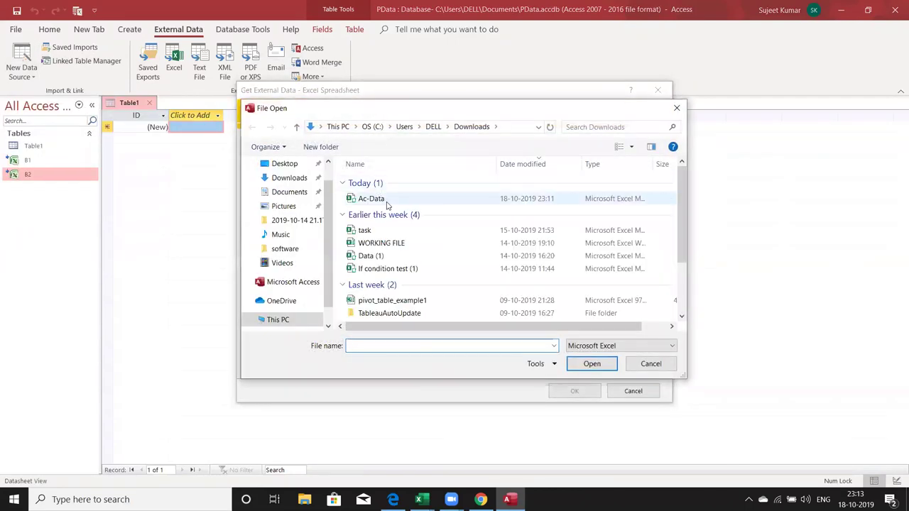
click(370, 198)
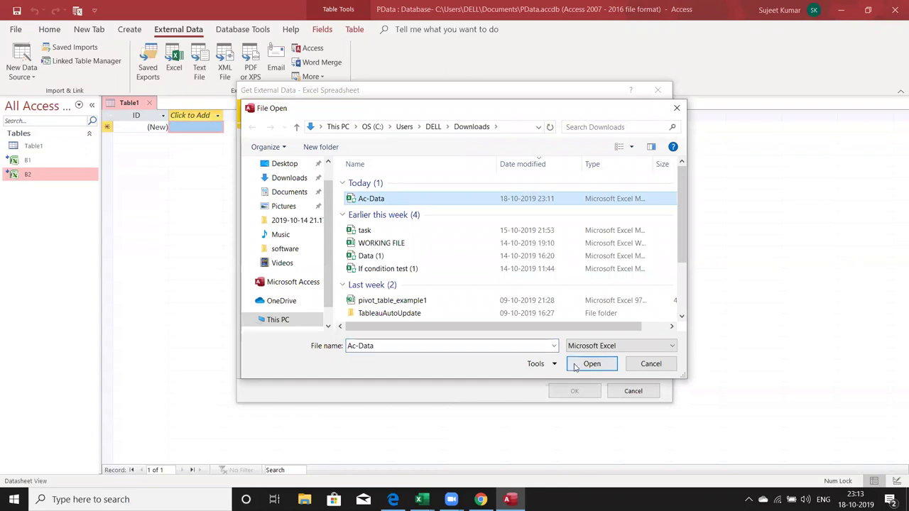
click(575, 365)
click(406, 340)
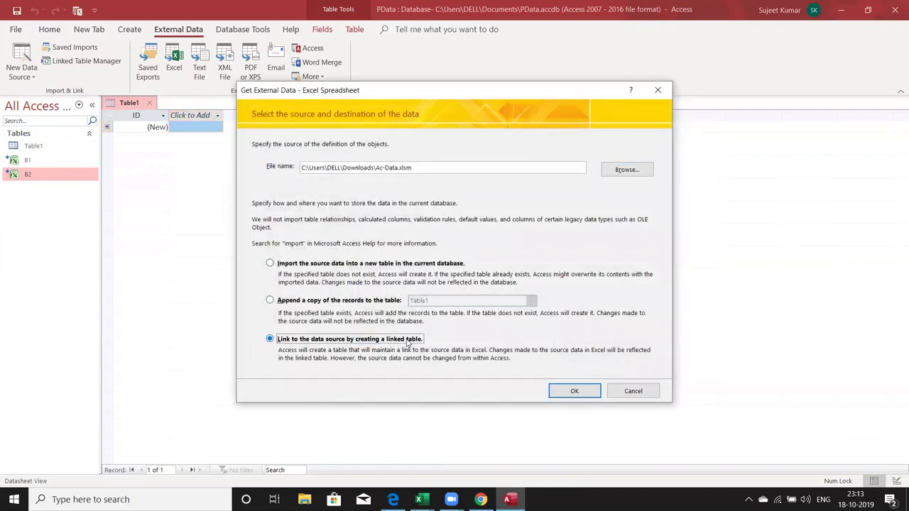
click(573, 392)
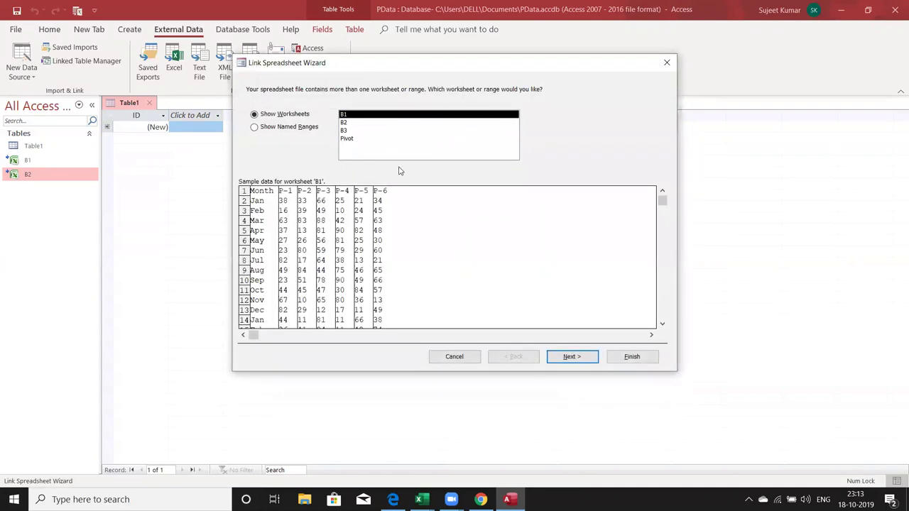
Step: Pick worksheet B3, finish the link and confirm the message
click(345, 132)
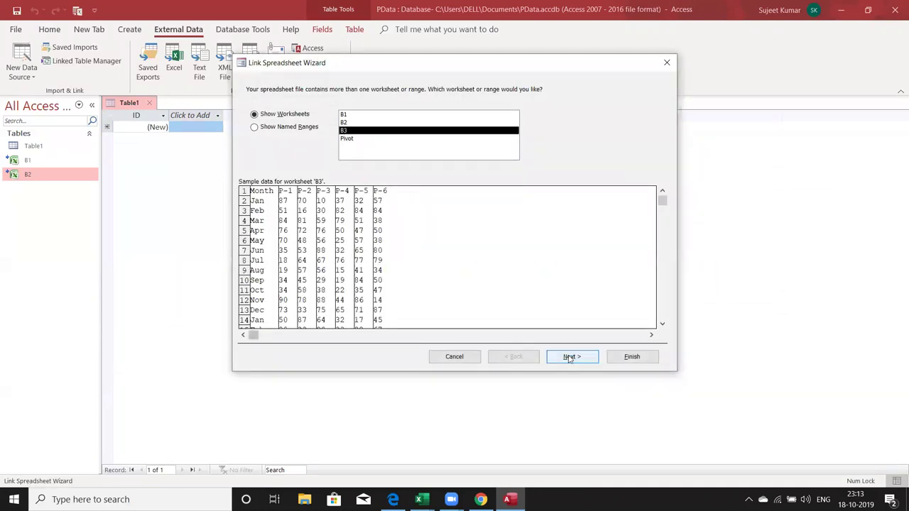
click(573, 356)
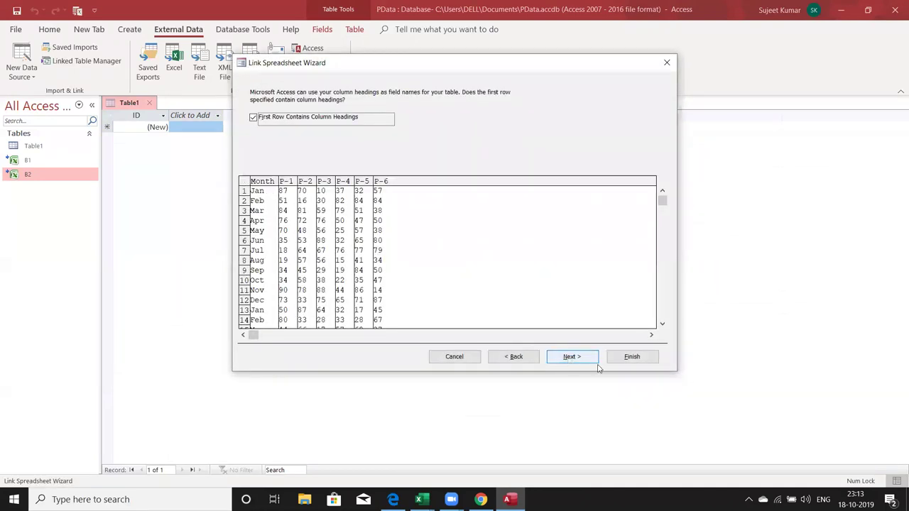
click(635, 360)
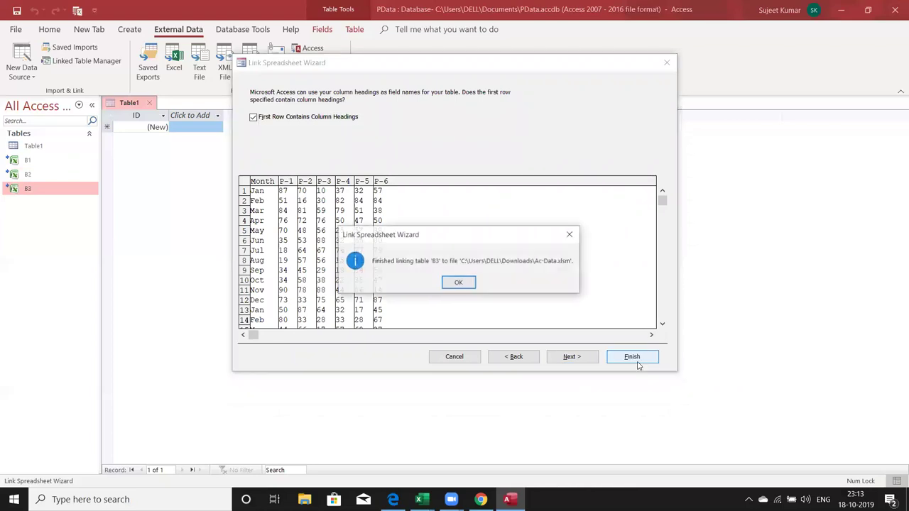
click(465, 287)
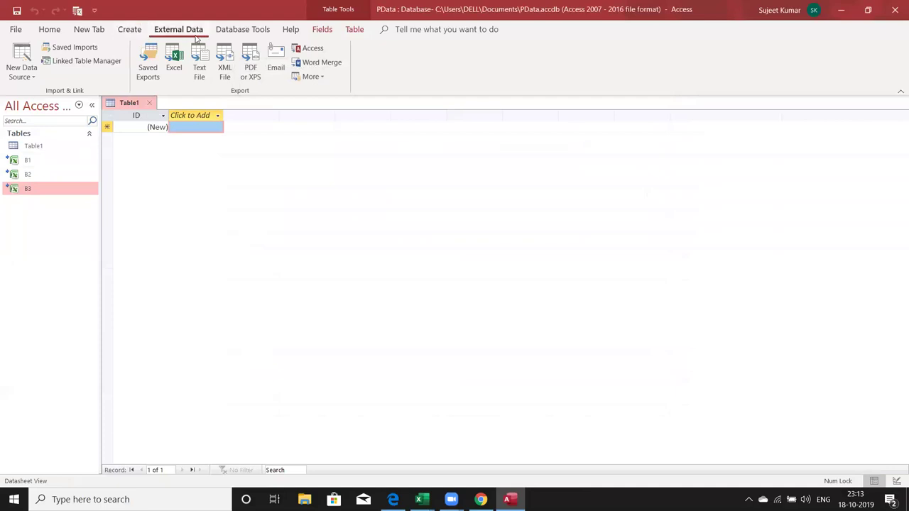
Step: Create a new query design containing tables B1, B2 and B3
click(129, 29)
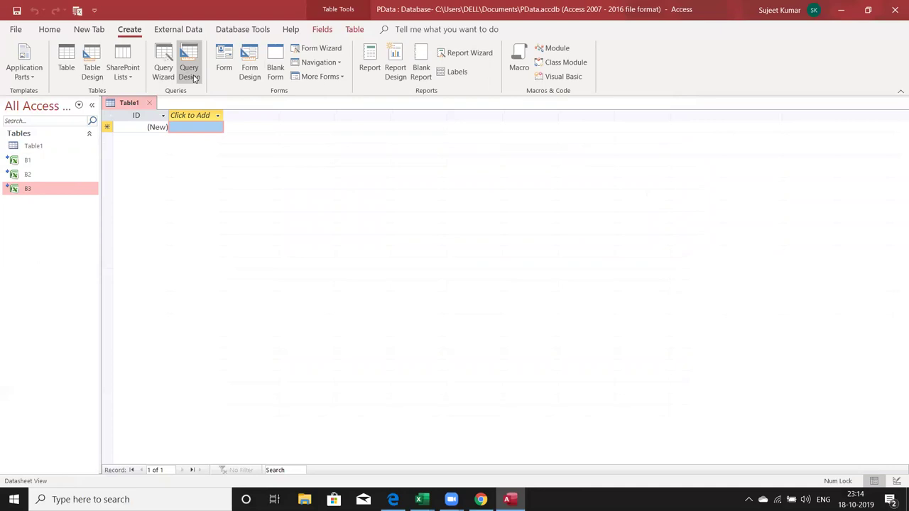
click(194, 78)
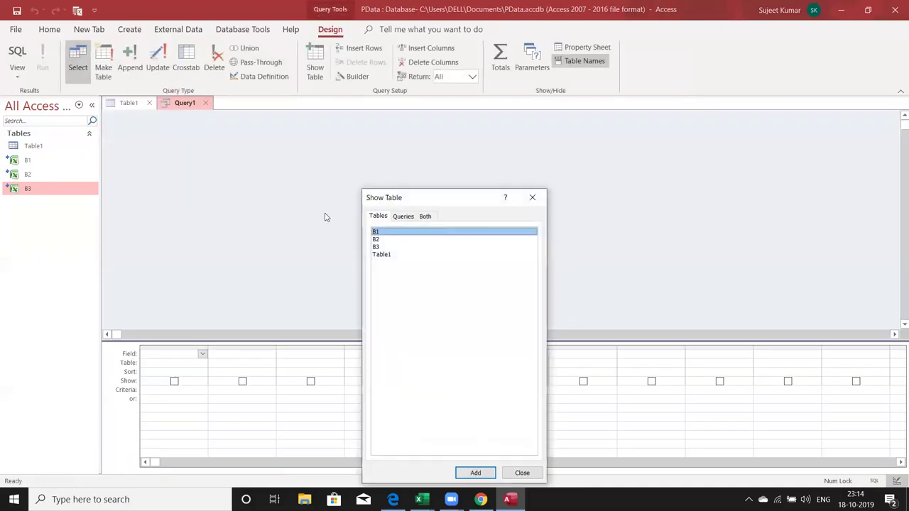
click(386, 232)
double_click(376, 239)
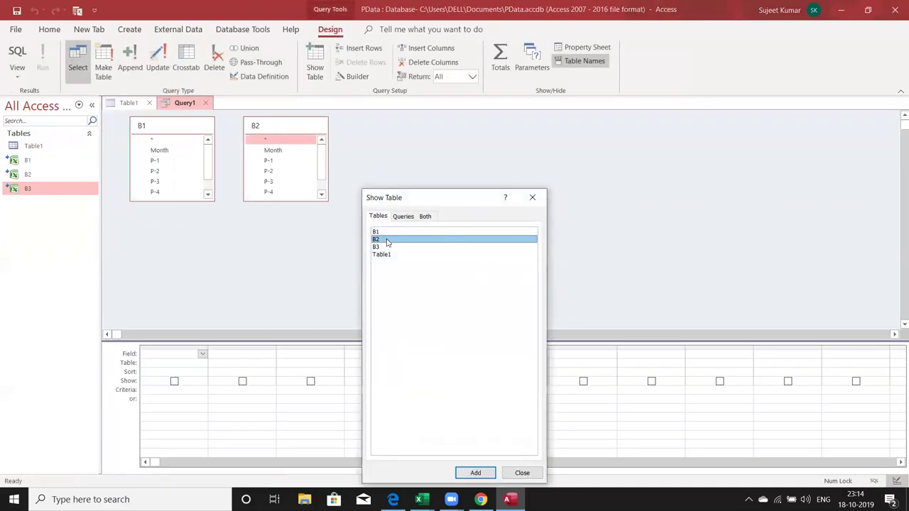
double_click(377, 246)
click(531, 197)
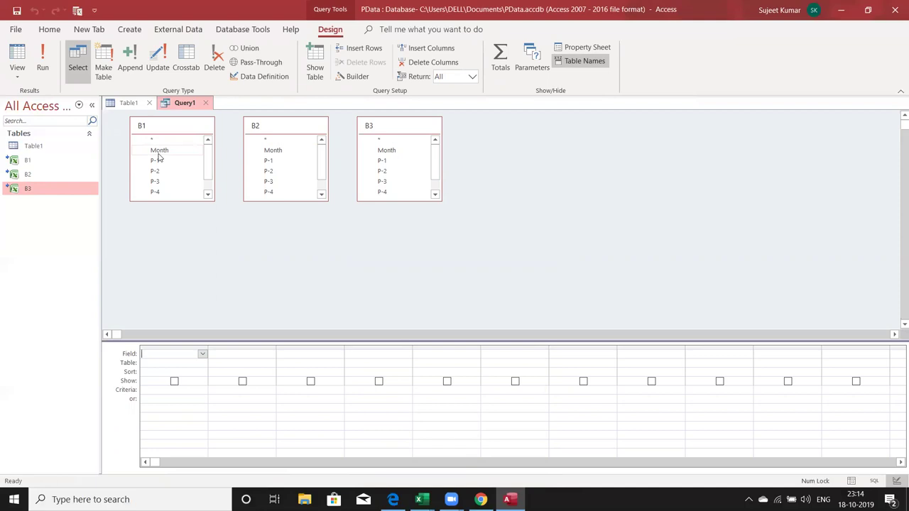
Step: Add B1.* to the query grid as its first output field
click(17, 71)
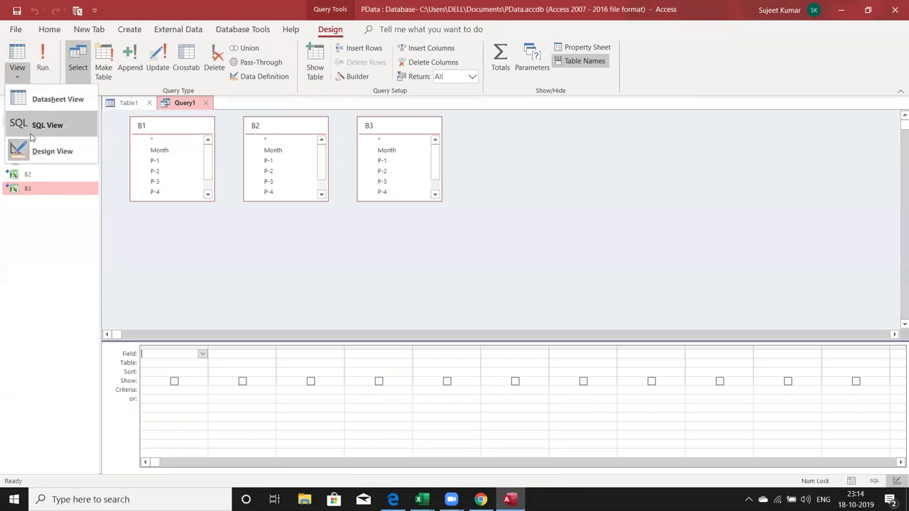
double_click(168, 140)
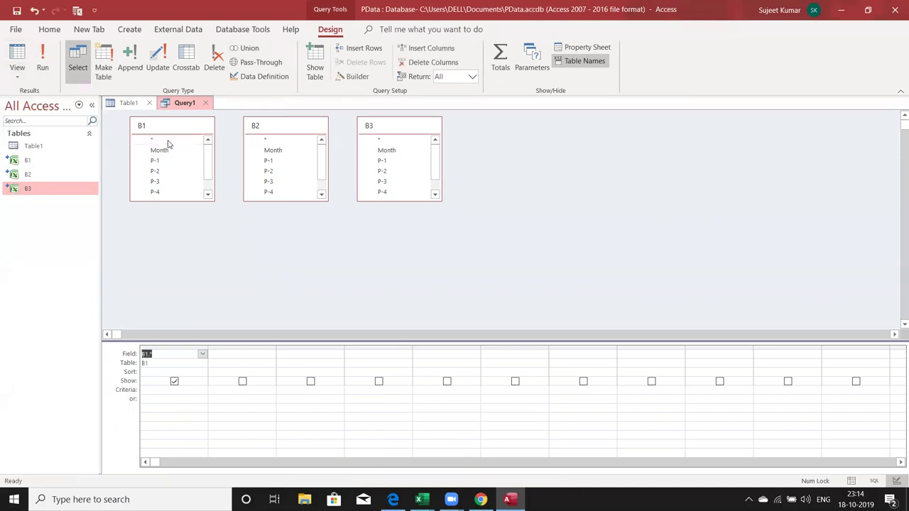
click(17, 72)
Step: Rewrite the SQL as SELECT * FROM B1 UNION ALL b2 UNION ALL b3, then close to save
click(24, 125)
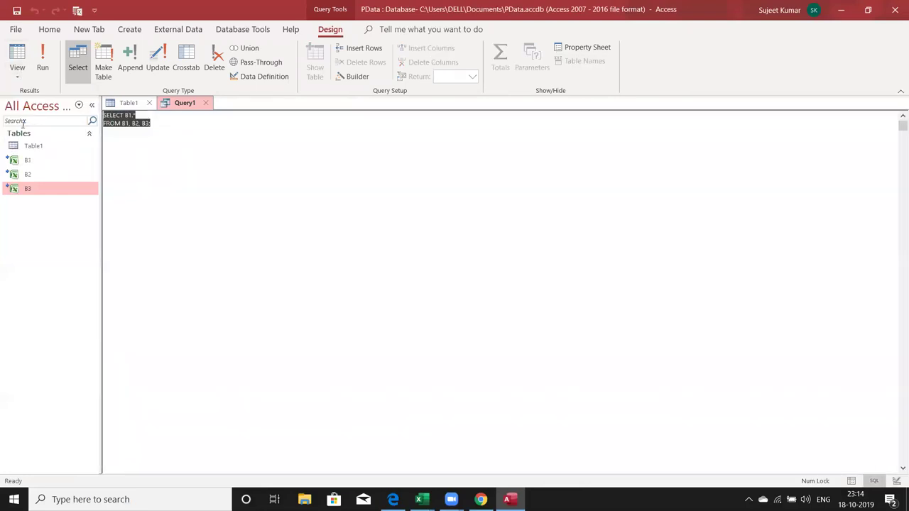
click(149, 165)
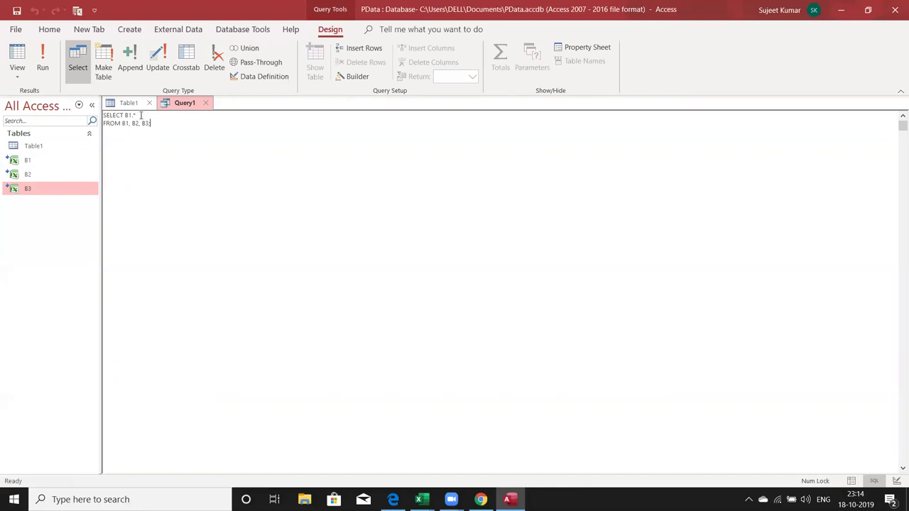
double_click(129, 115)
key(BackSpace)
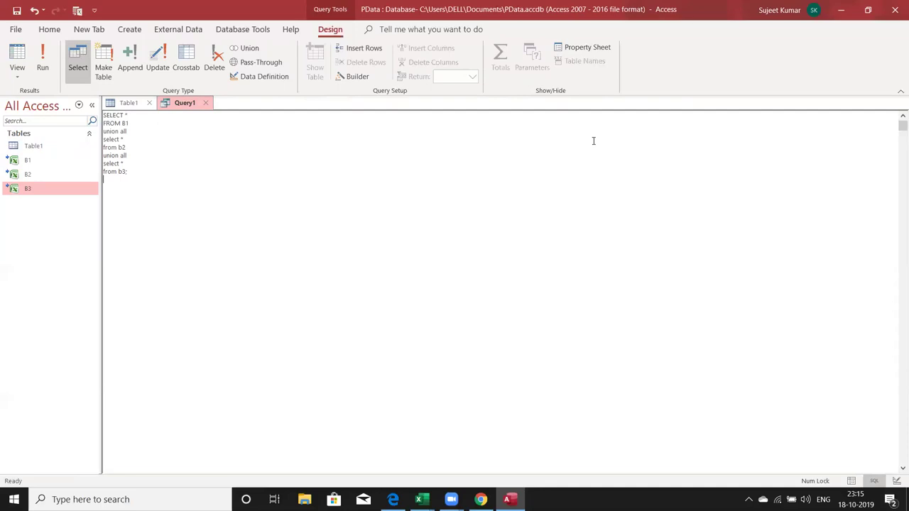
click(206, 103)
Step: Save the query as Query1, review its 72 combined records, and close Access
click(416, 282)
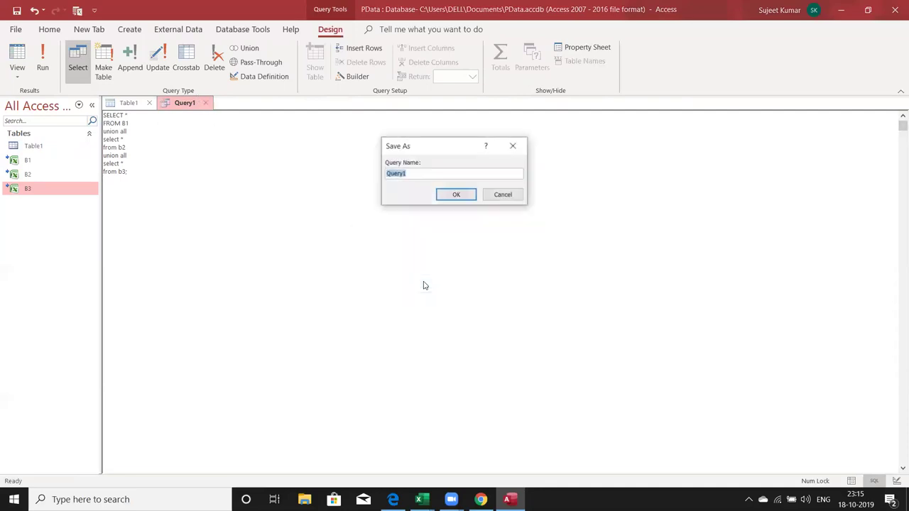
click(444, 194)
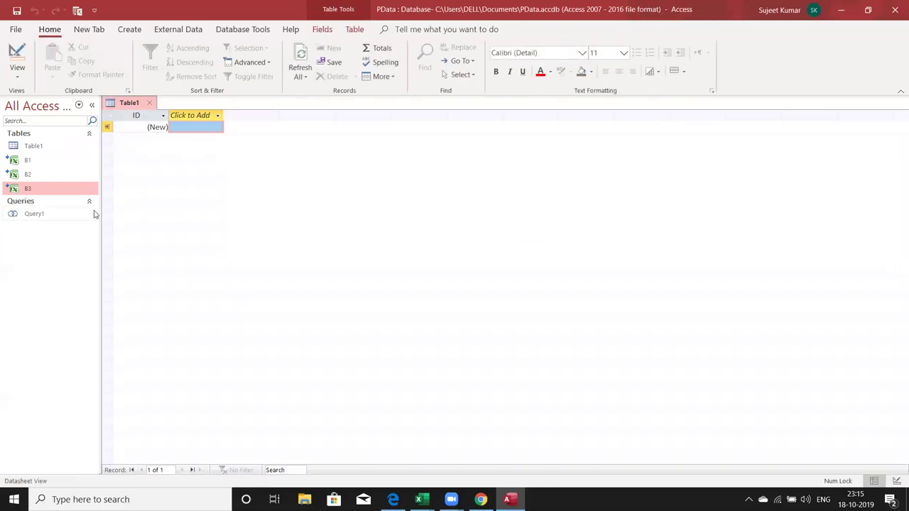
click(73, 214)
double_click(74, 214)
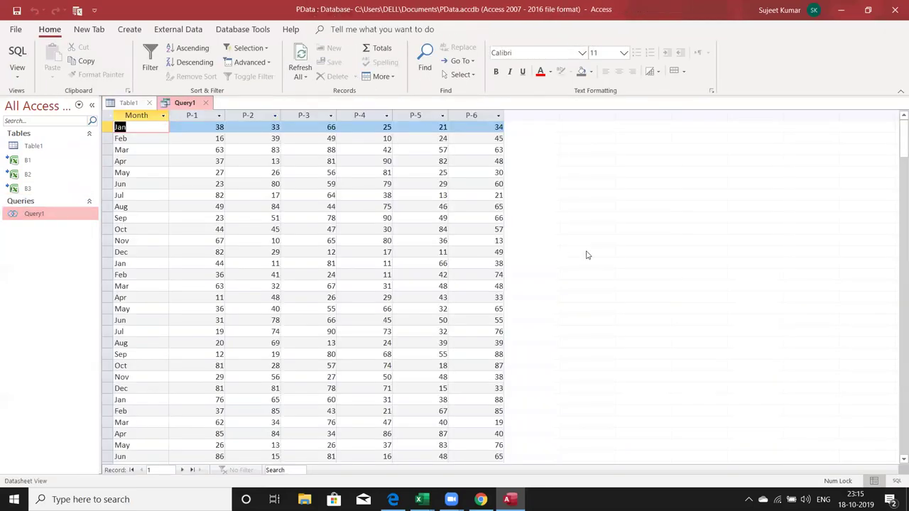
drag(902, 163, 879, 214)
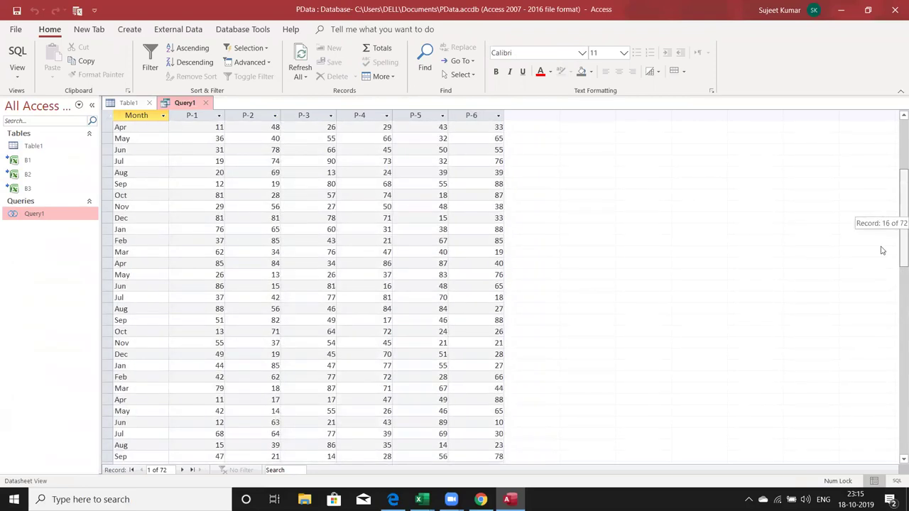
drag(879, 214, 881, 190)
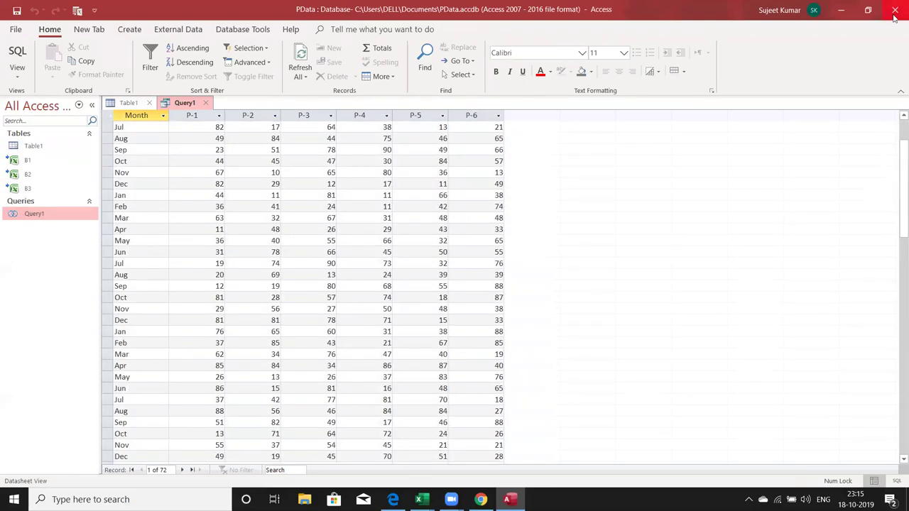
click(894, 16)
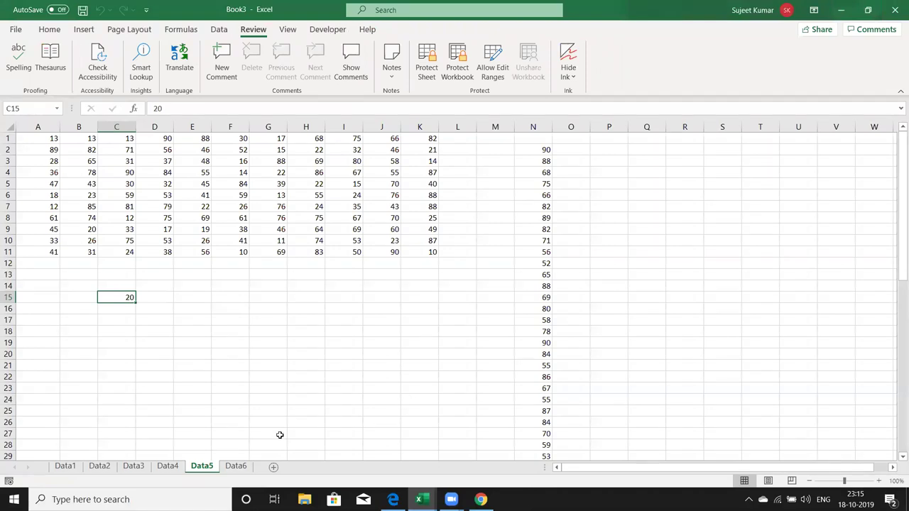
Step: Reopen the recent Ac-Data workbook and select cell A1 on its Pivot sheet
click(22, 27)
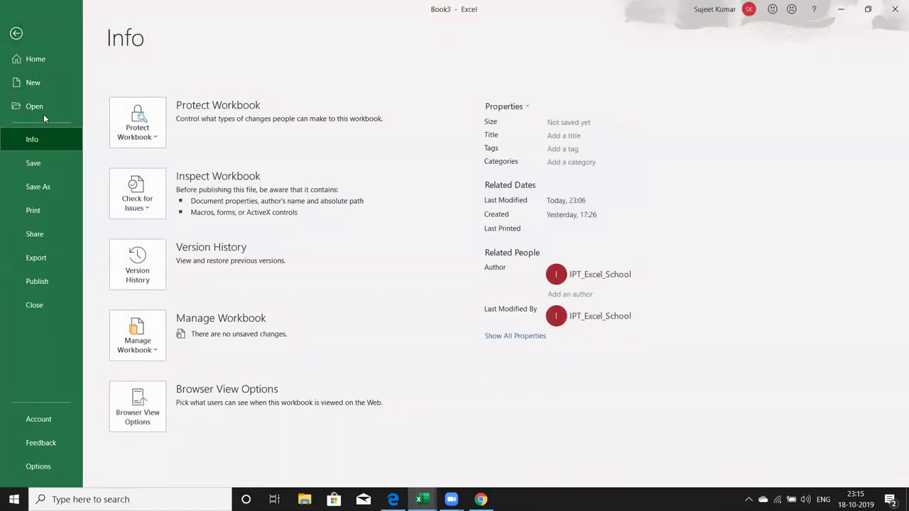
click(43, 110)
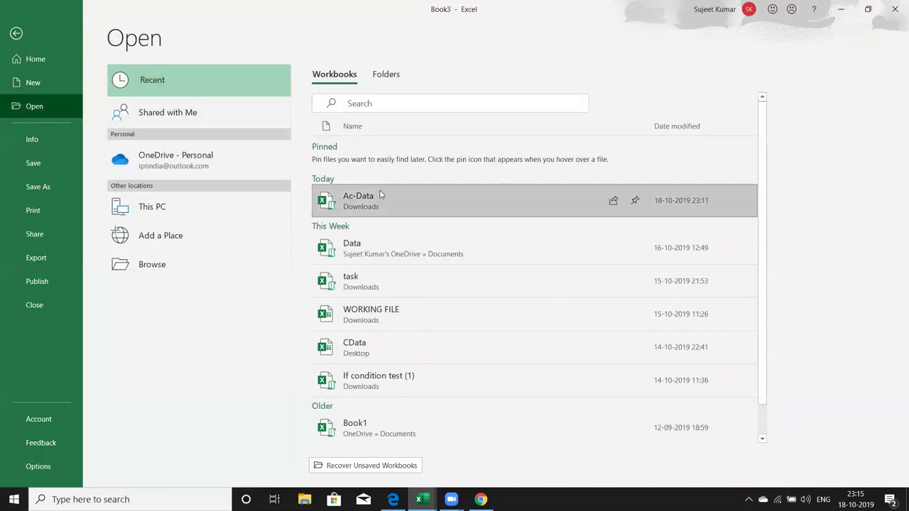
click(380, 196)
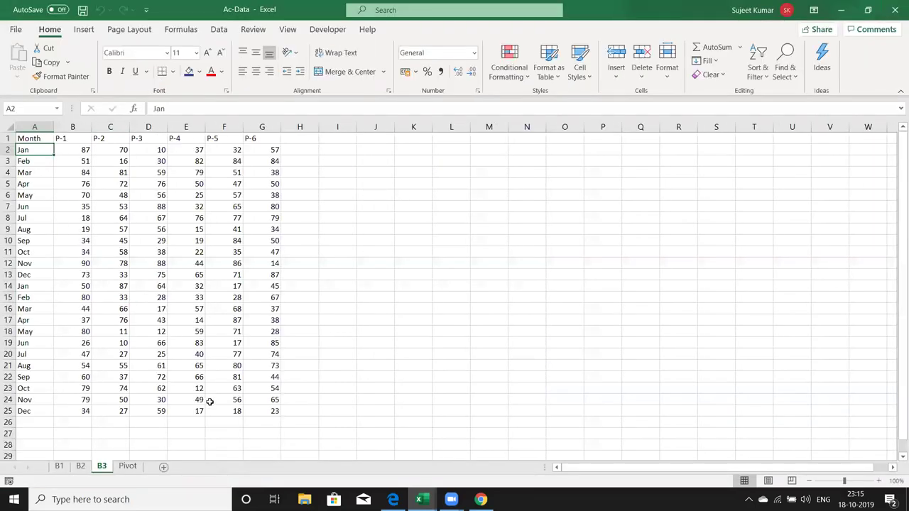
click(131, 467)
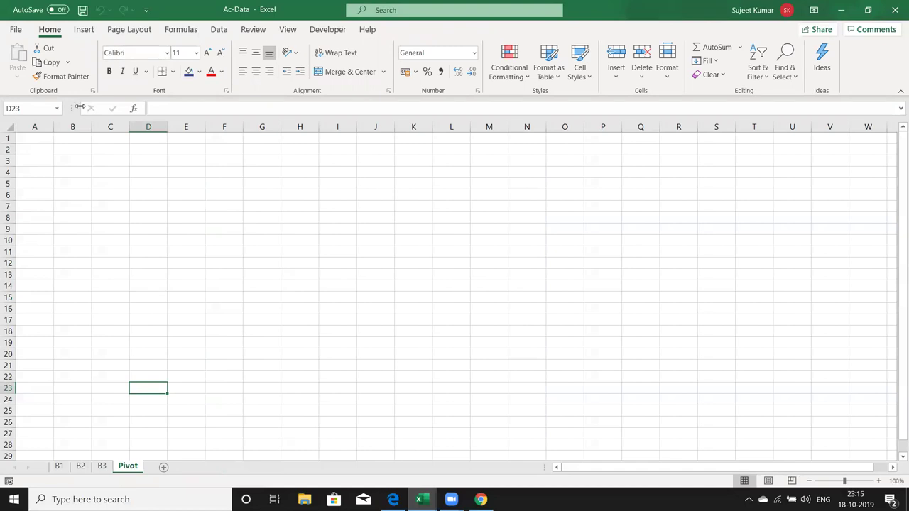
click(41, 138)
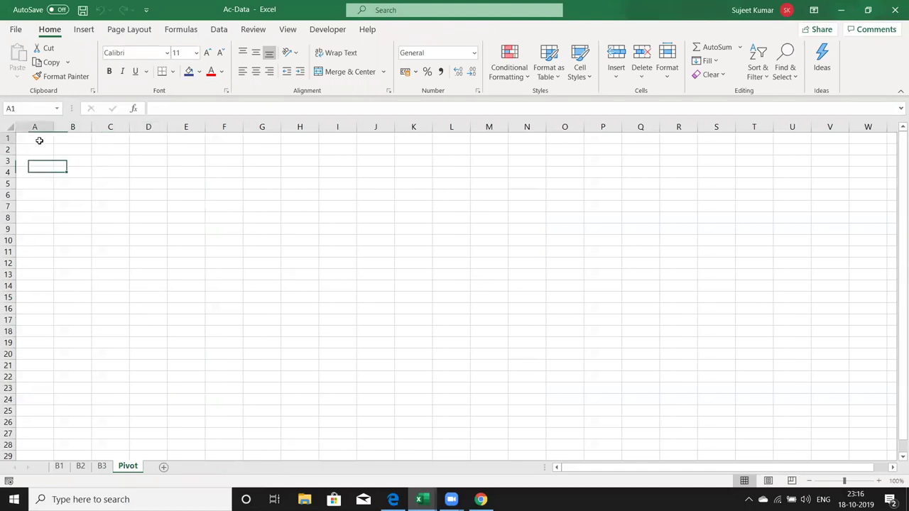
click(86, 32)
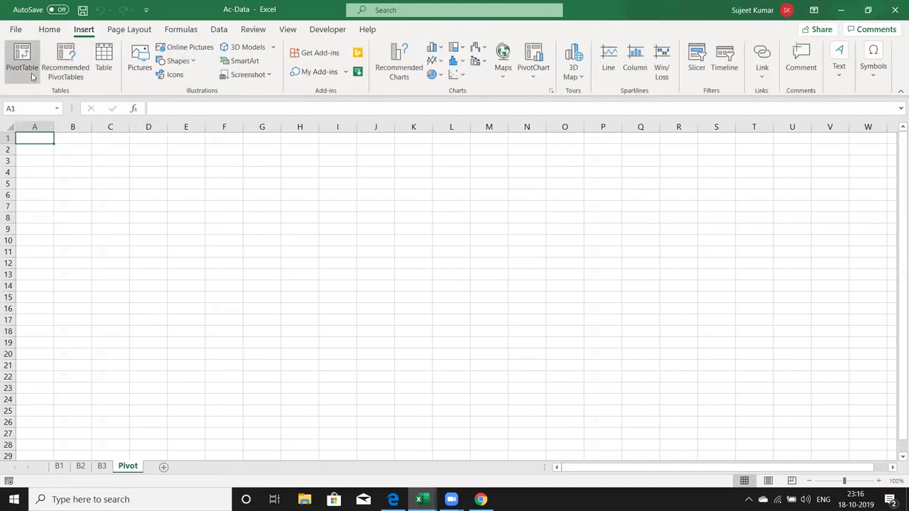
click(32, 77)
click(381, 149)
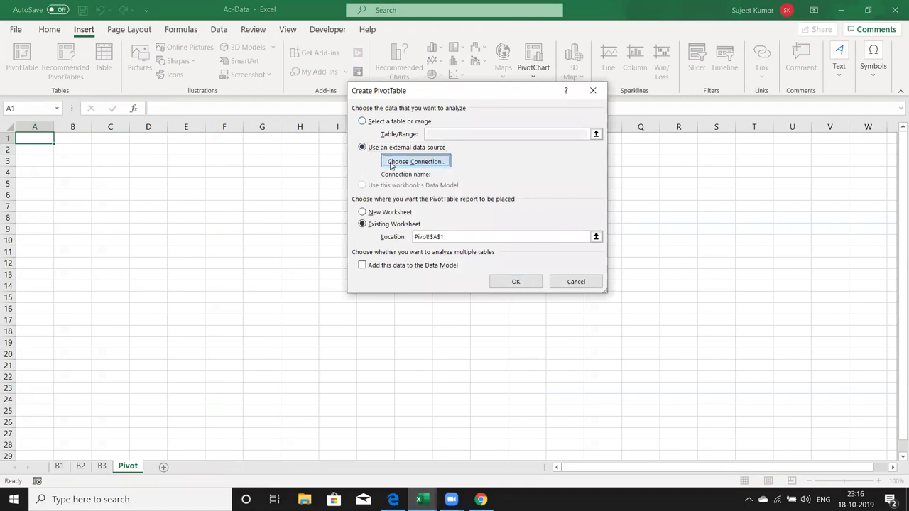
click(390, 163)
click(371, 322)
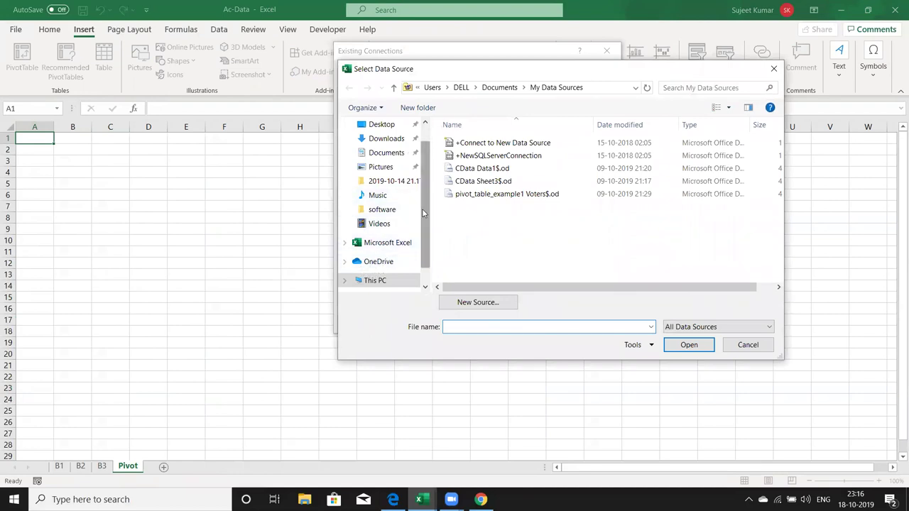
scroll(427, 192, up, 1)
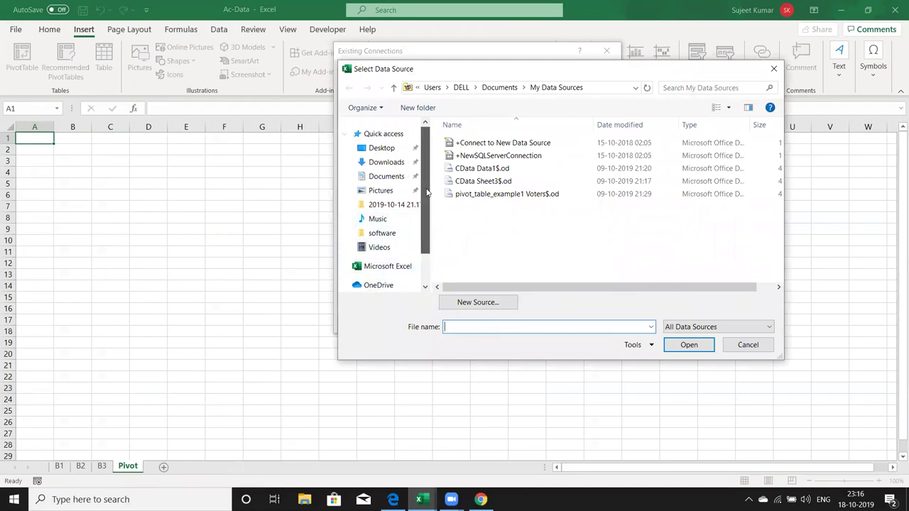
click(391, 177)
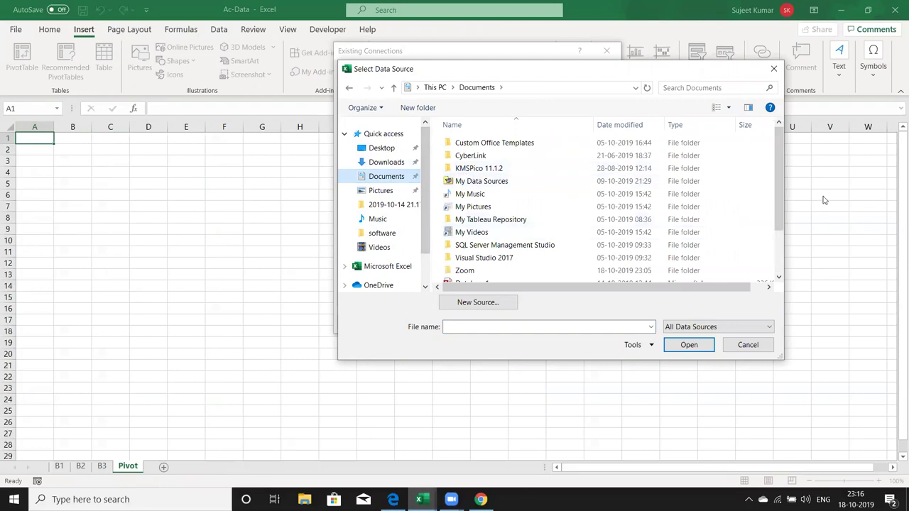
drag(779, 201, 780, 249)
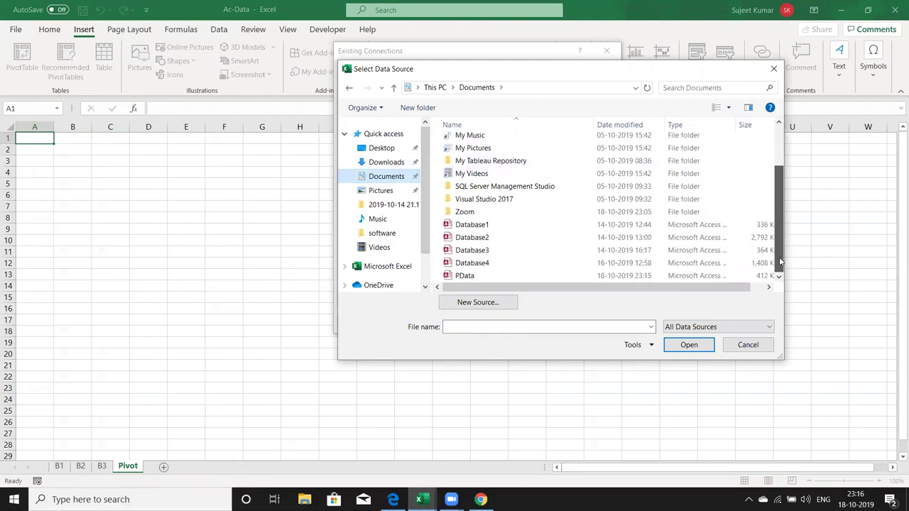
click(734, 277)
click(698, 347)
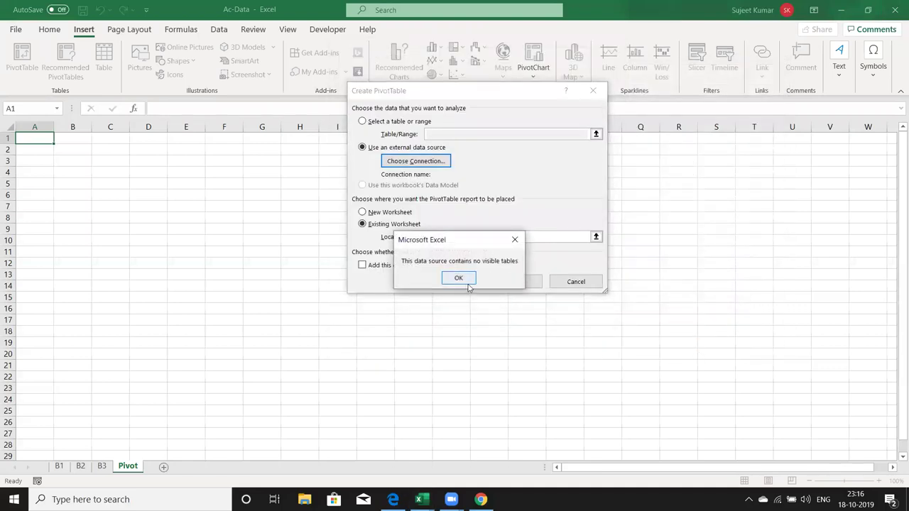
click(466, 281)
click(500, 282)
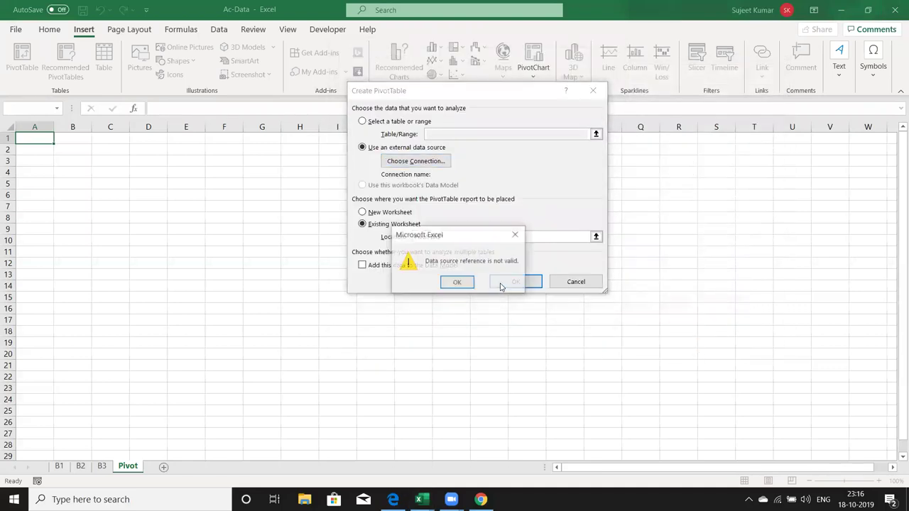
click(459, 282)
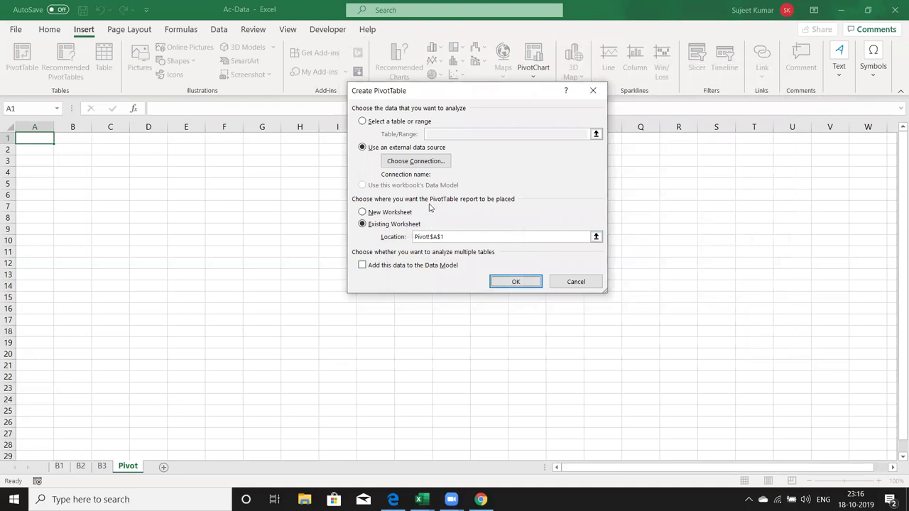
click(423, 162)
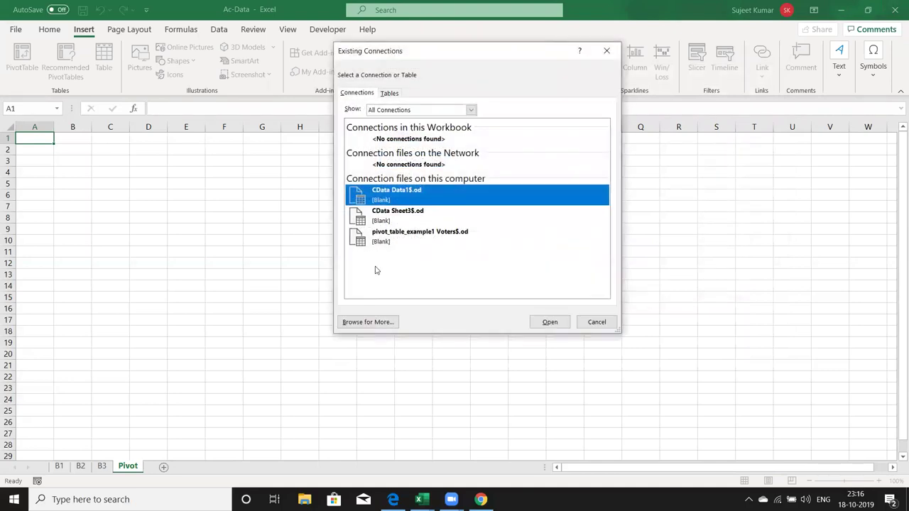
click(367, 322)
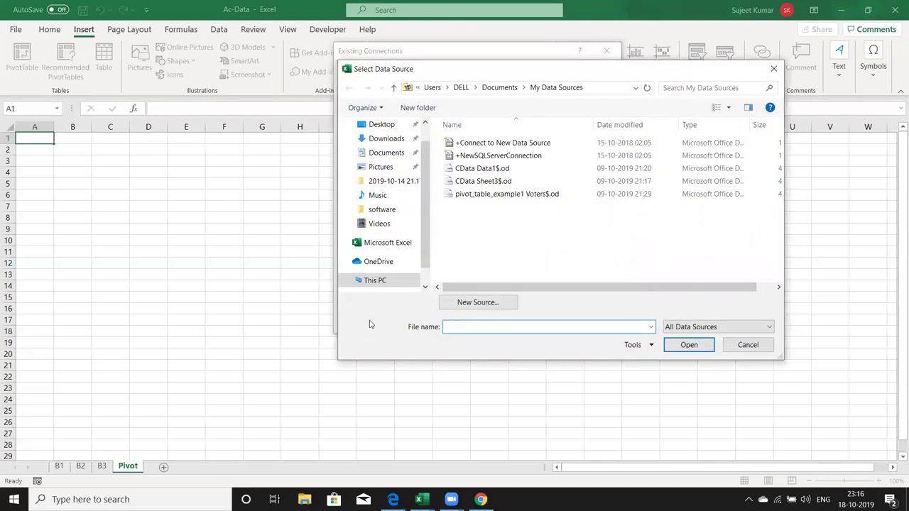
click(734, 351)
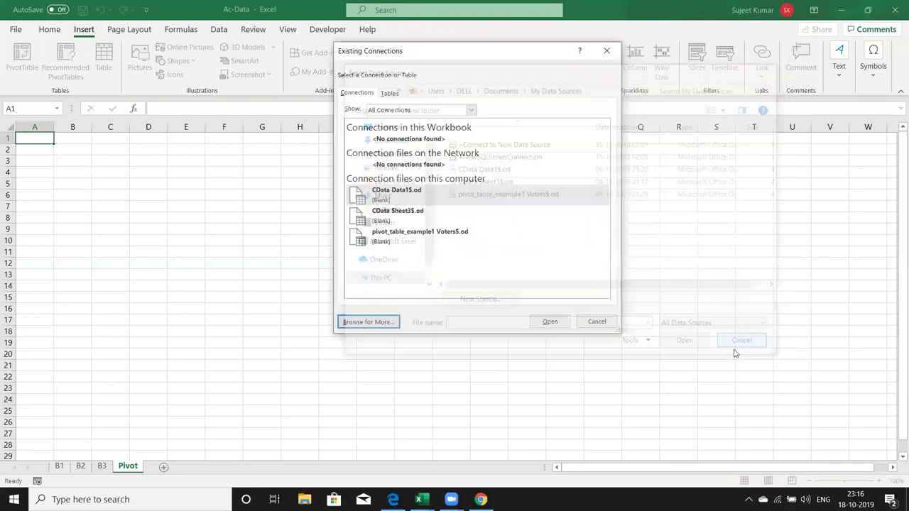
click(603, 324)
click(576, 282)
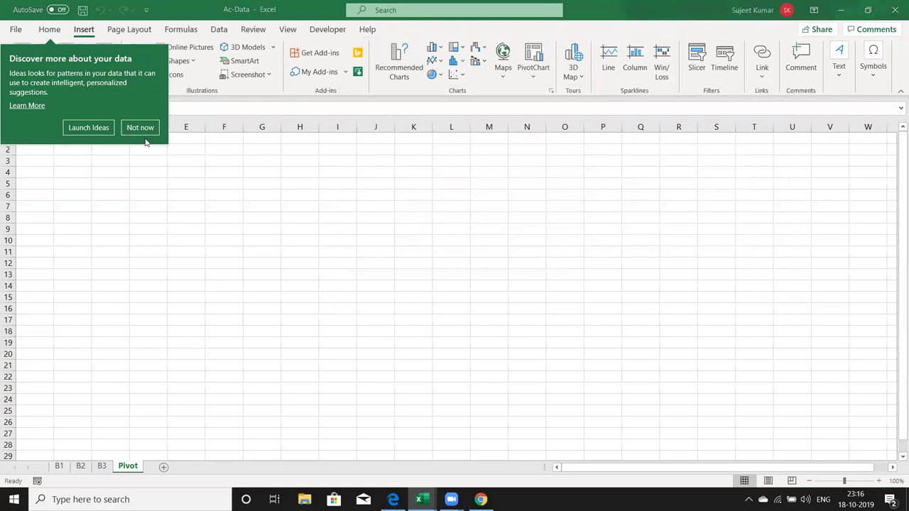
Step: Start a From Microsoft Access Database import of PData from Documents, then cancel the Navigator
click(140, 128)
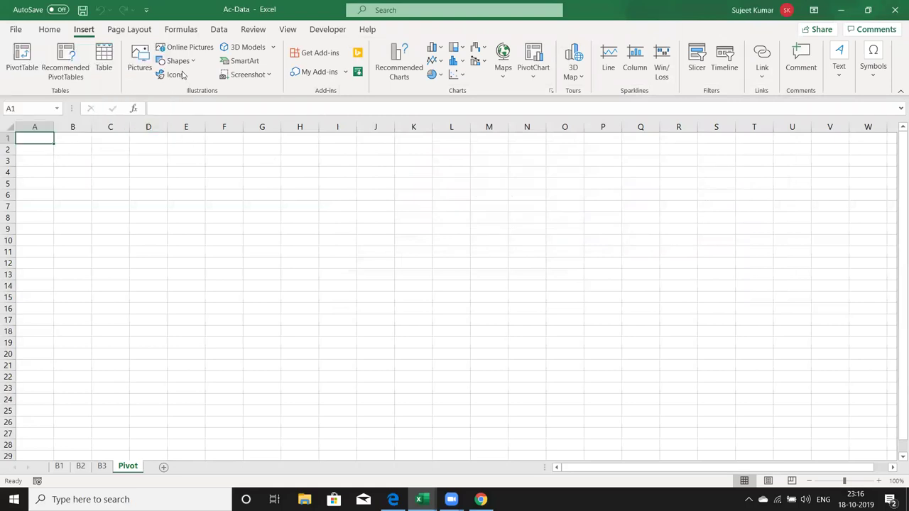
click(219, 32)
click(17, 64)
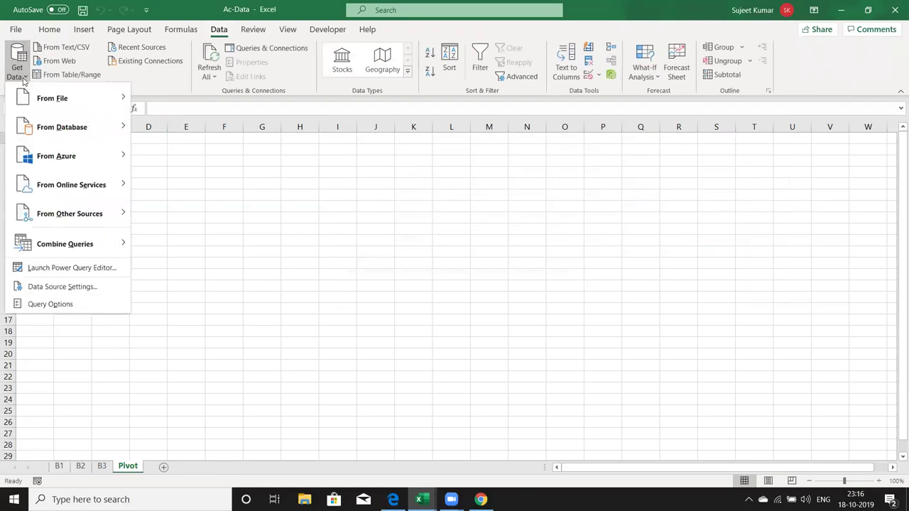
mouse_move(121, 107)
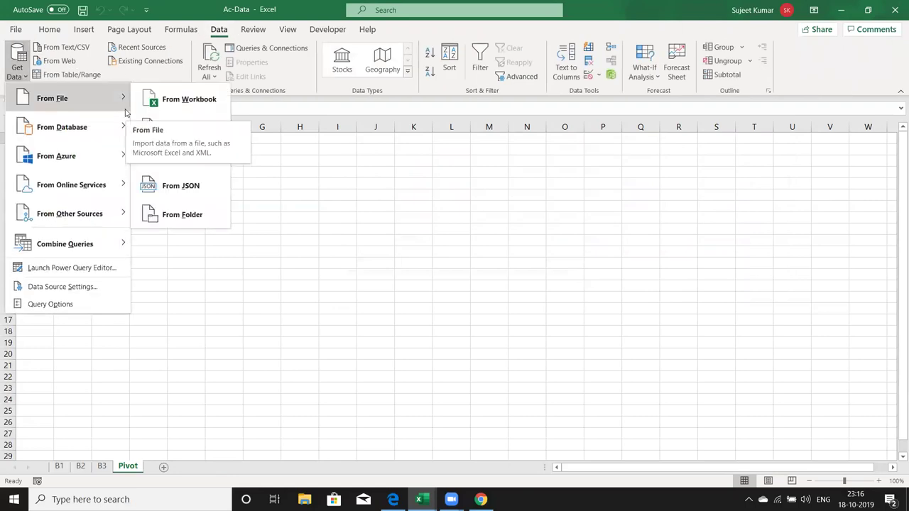
mouse_move(114, 127)
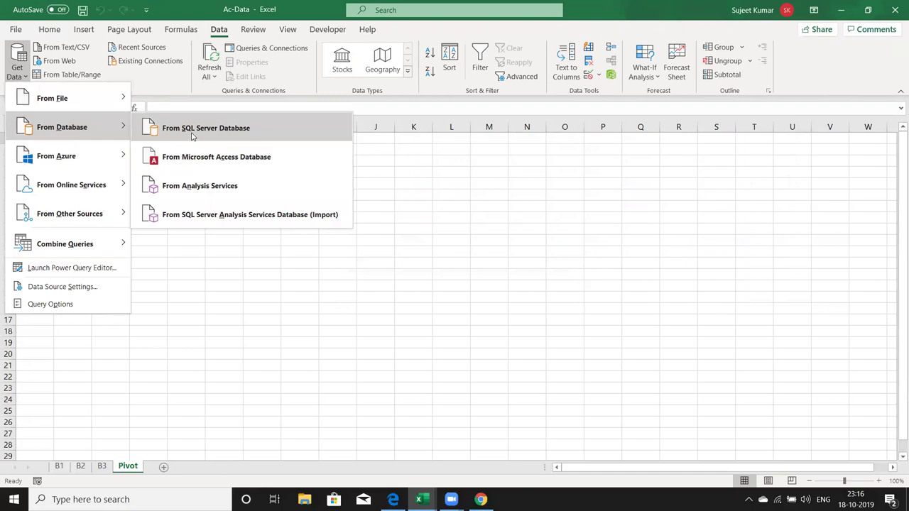
click(193, 158)
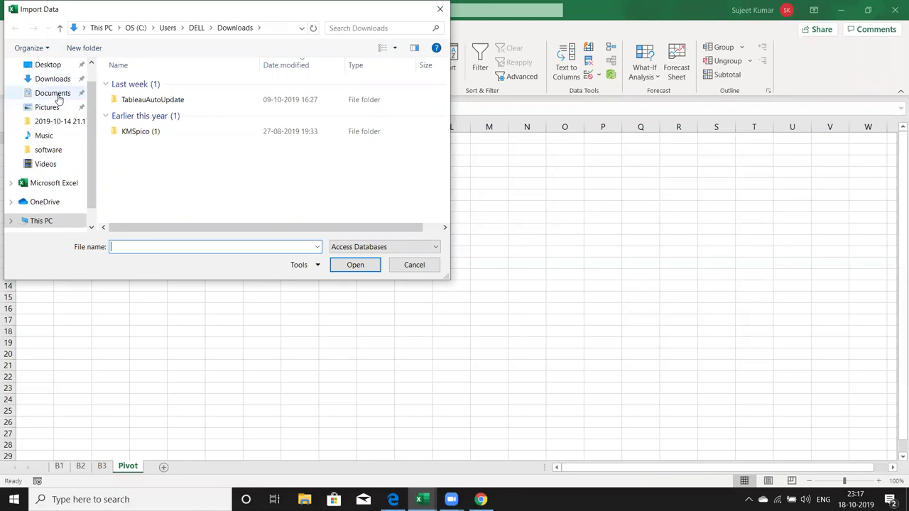
click(59, 99)
drag(446, 153, 454, 200)
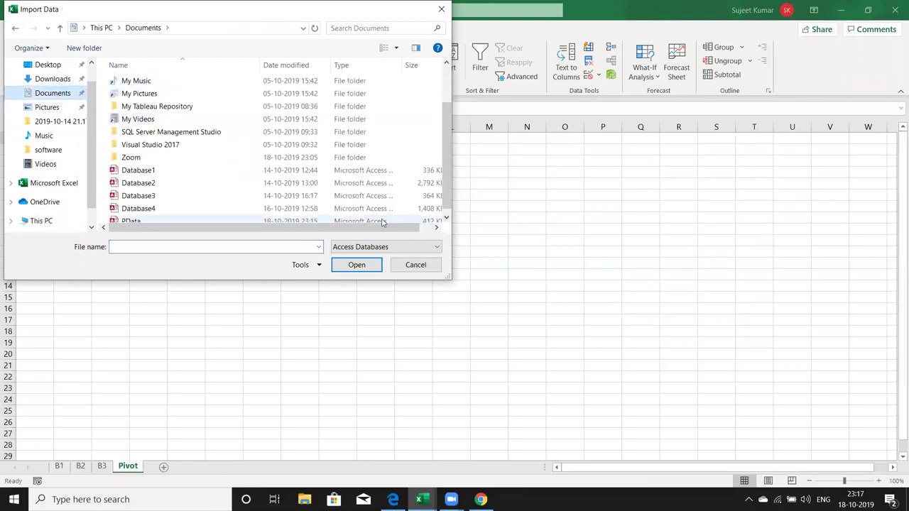
click(382, 222)
click(356, 264)
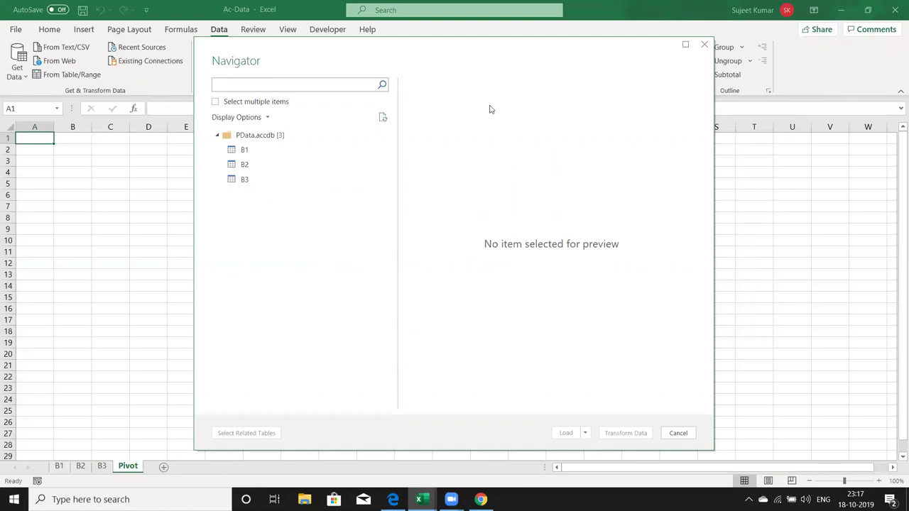
key(Escape)
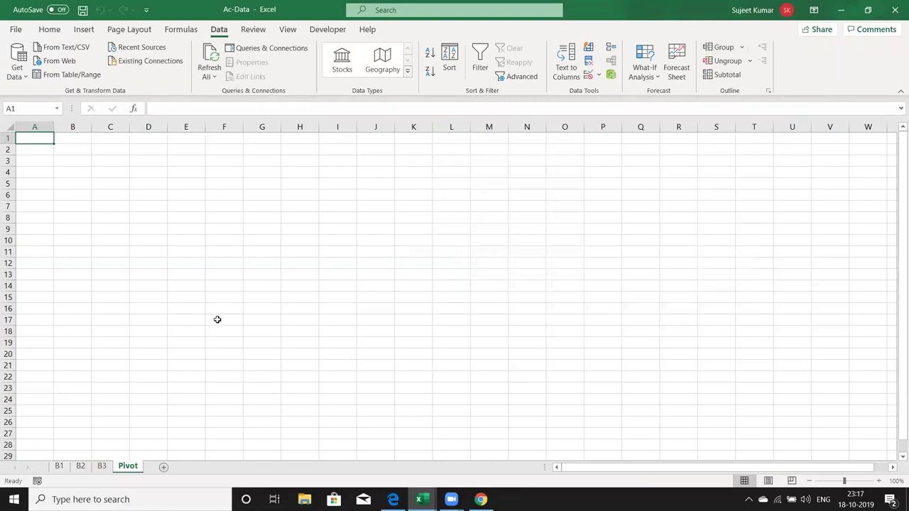
Step: Close Ac-Data without saving, then search Windows for 'exc' and clear the search
click(894, 14)
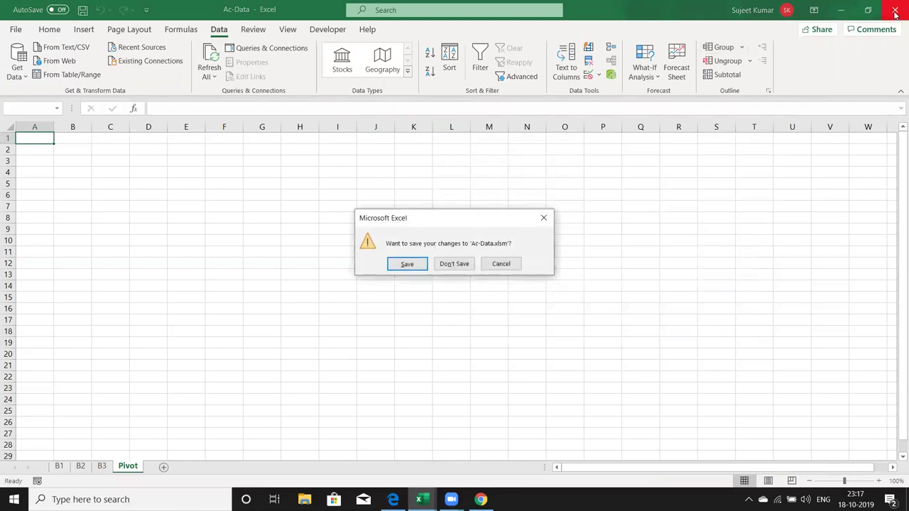
click(463, 264)
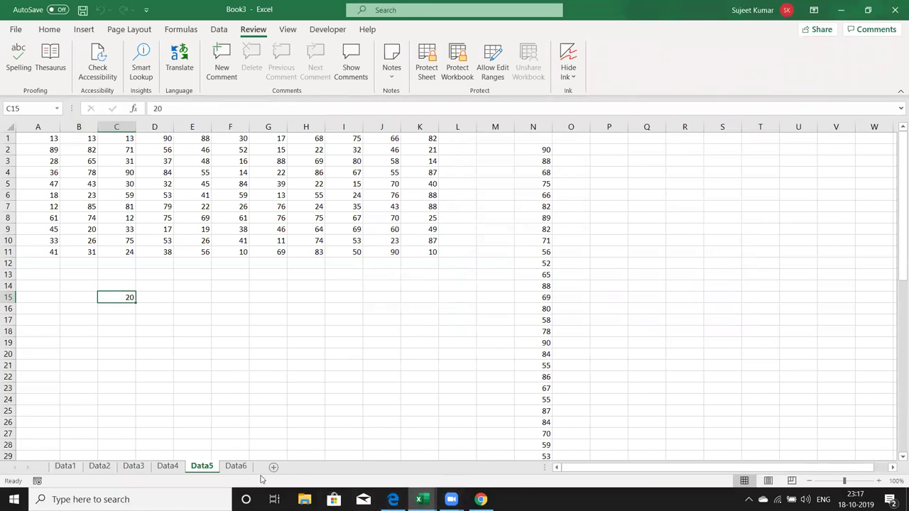
key(super)
text(exc)
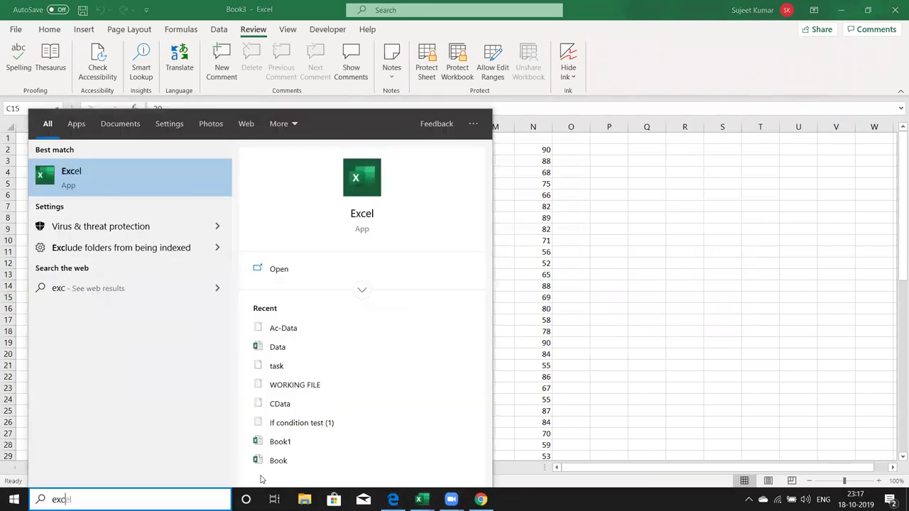
key(BackSpace)
key(BackSpace)
key(BackSpace)
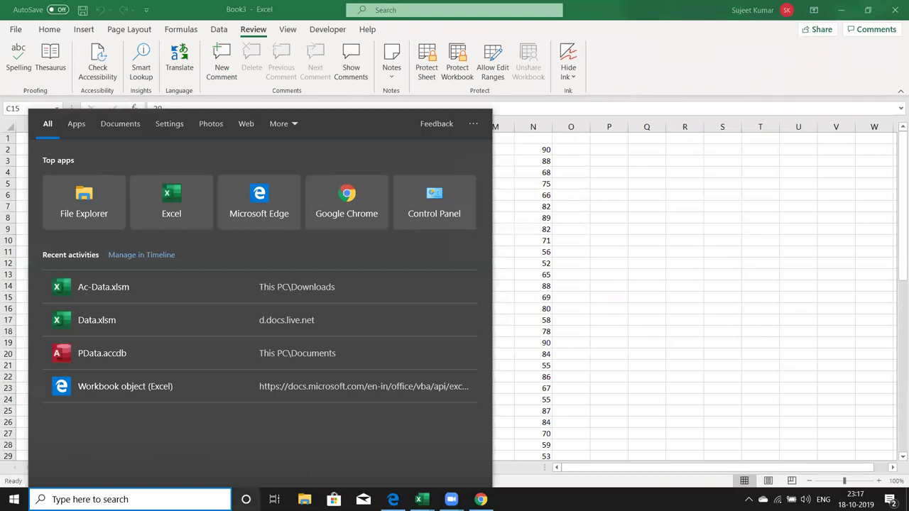
Step: Reopen PData with content enabled and start a new query design based on Query1
click(219, 353)
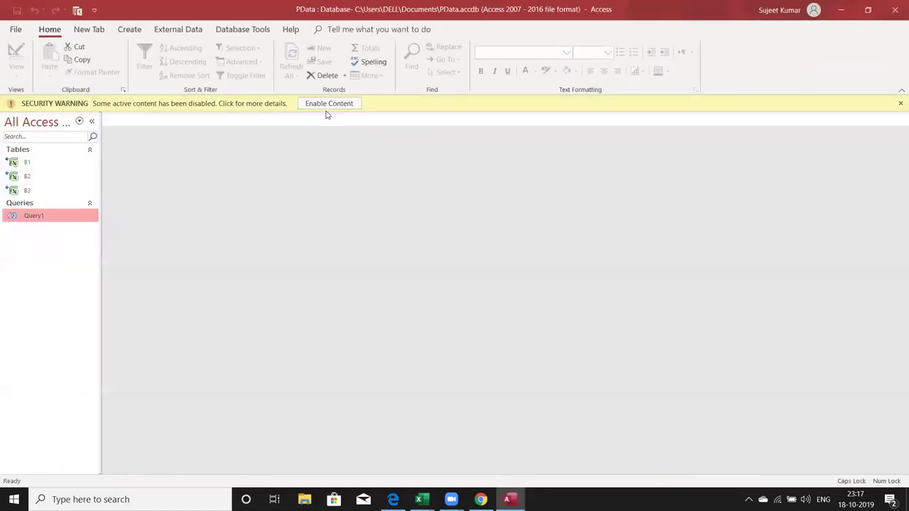
click(327, 108)
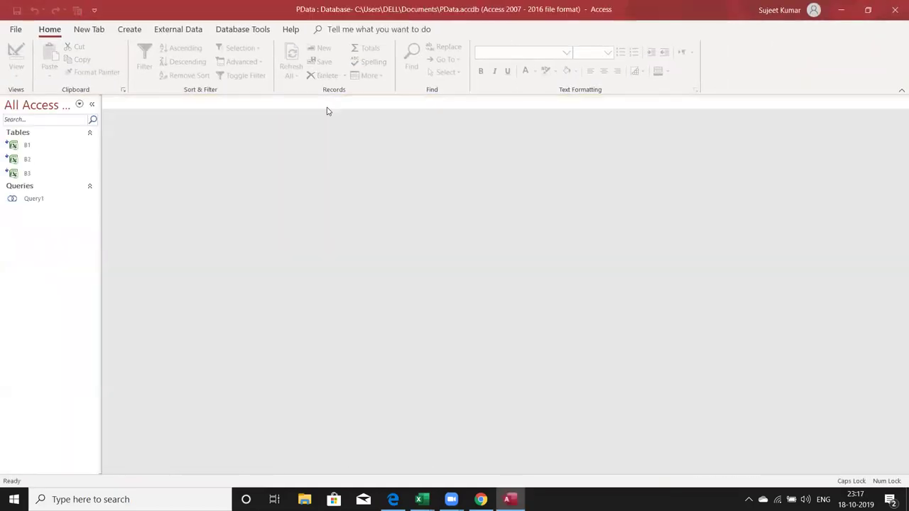
click(130, 32)
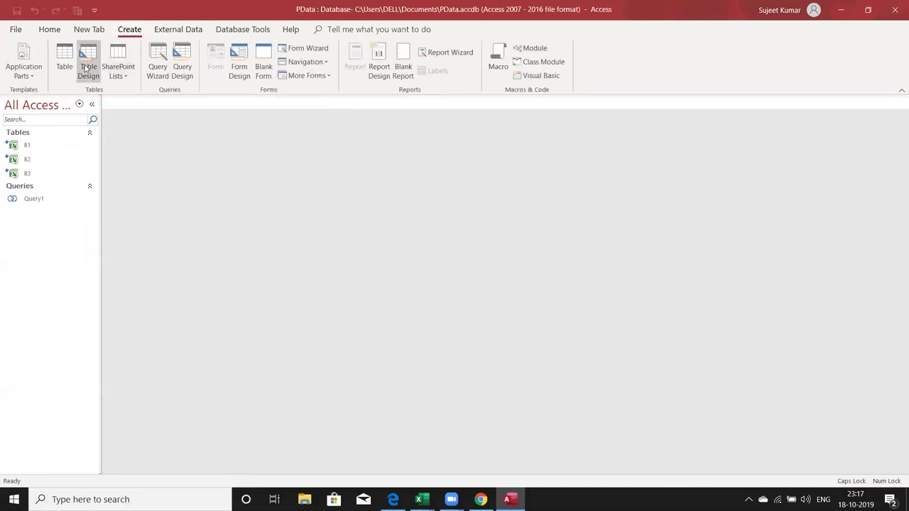
click(194, 79)
click(403, 218)
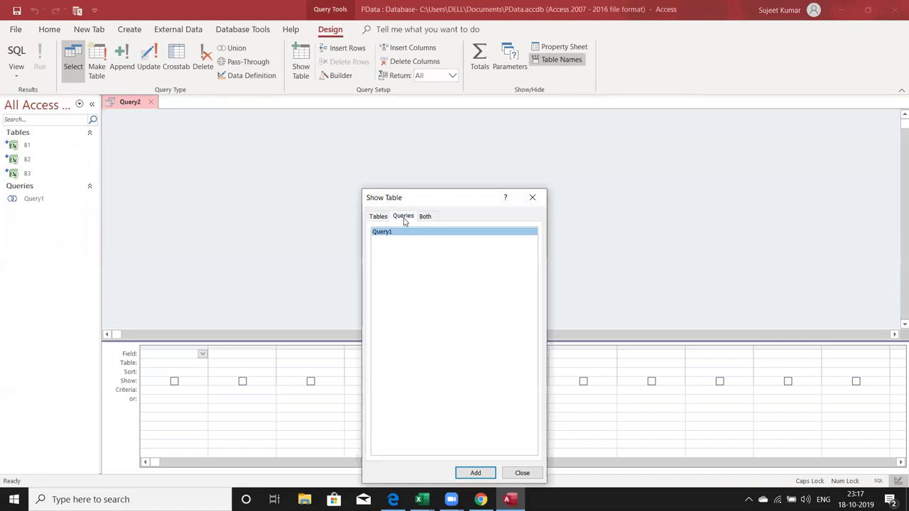
click(479, 468)
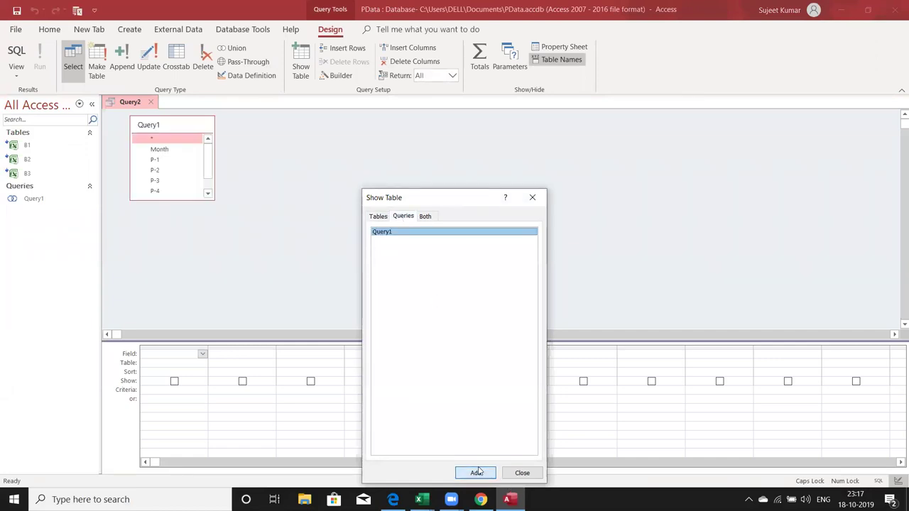
click(522, 473)
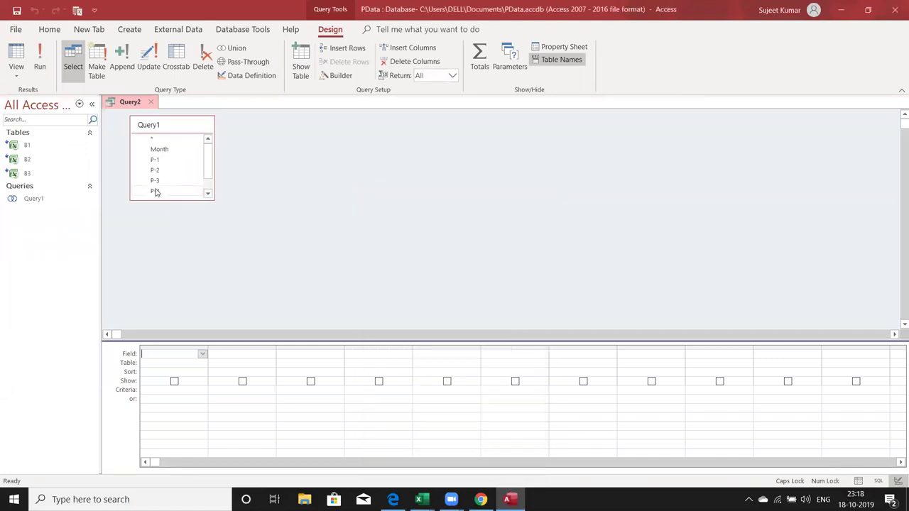
Step: Add all of Query1's fields (*) and save the query as Query2
double_click(155, 139)
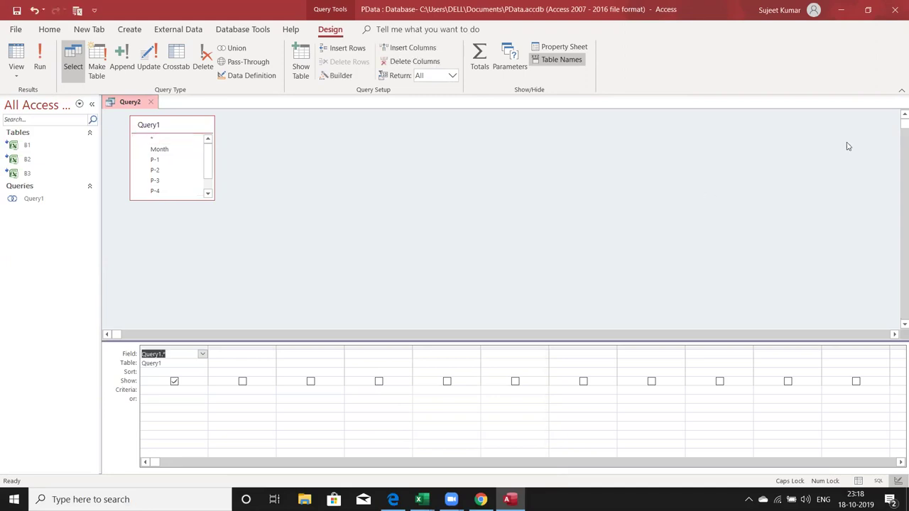
click(151, 102)
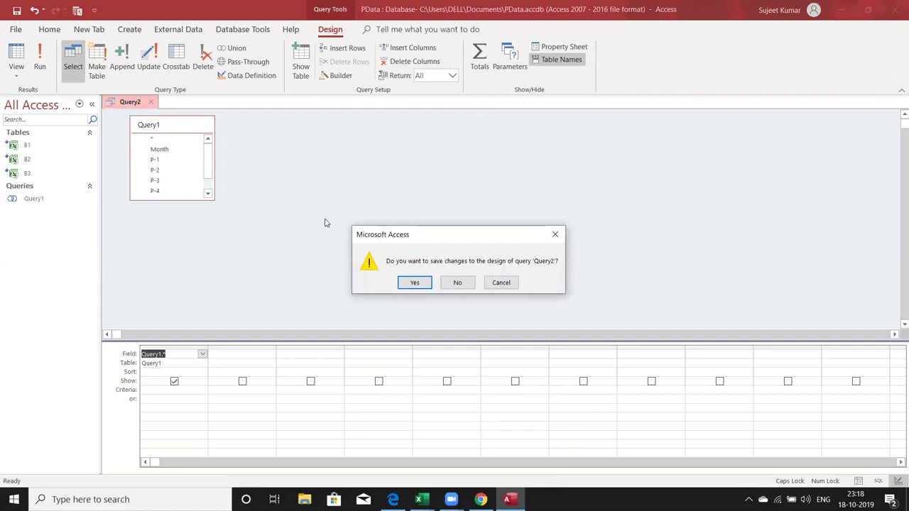
click(416, 282)
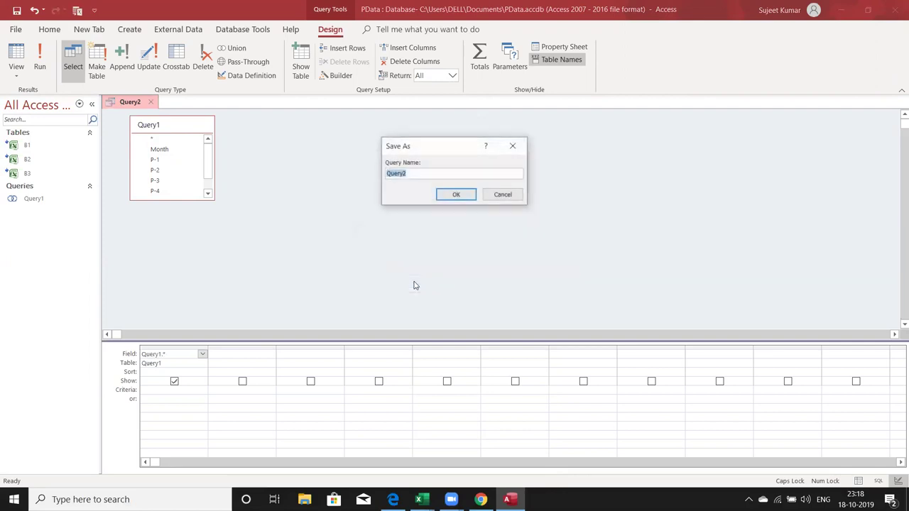
click(455, 195)
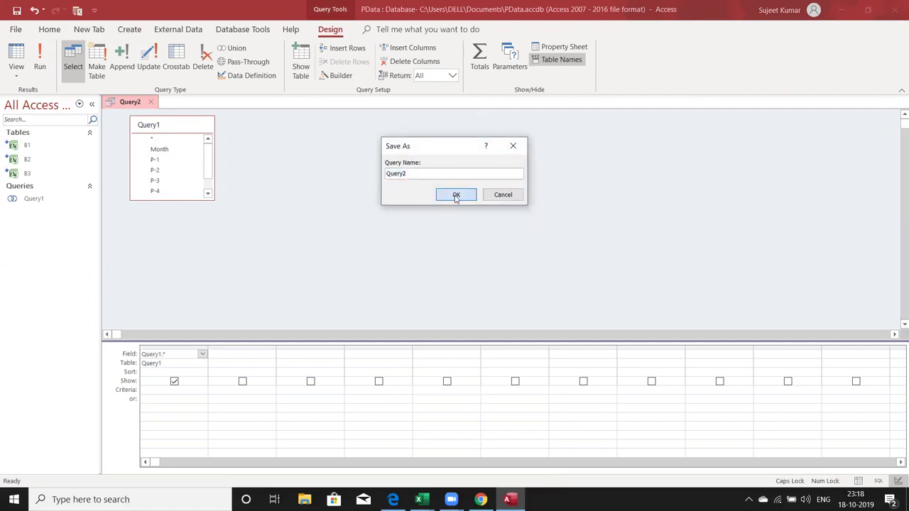
click(30, 215)
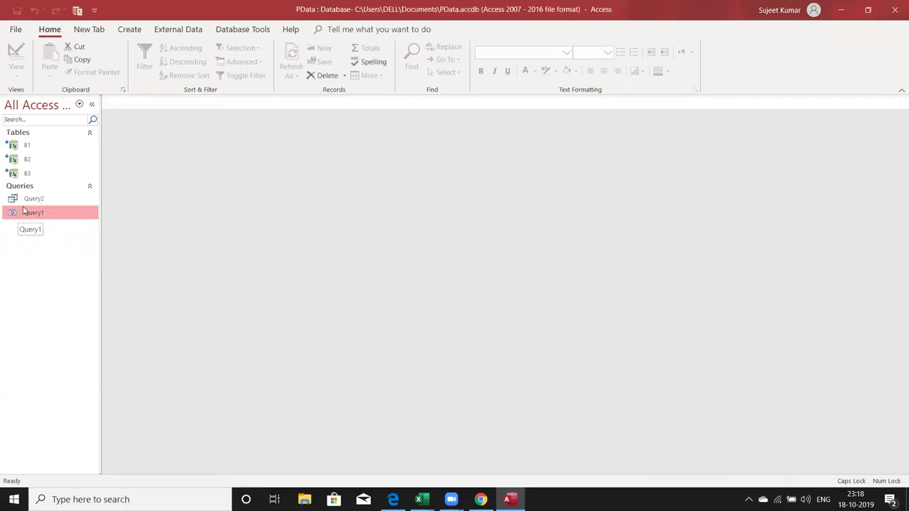
Step: Review Query2's combined monthly rows, then delete Query2 and confirm
double_click(28, 202)
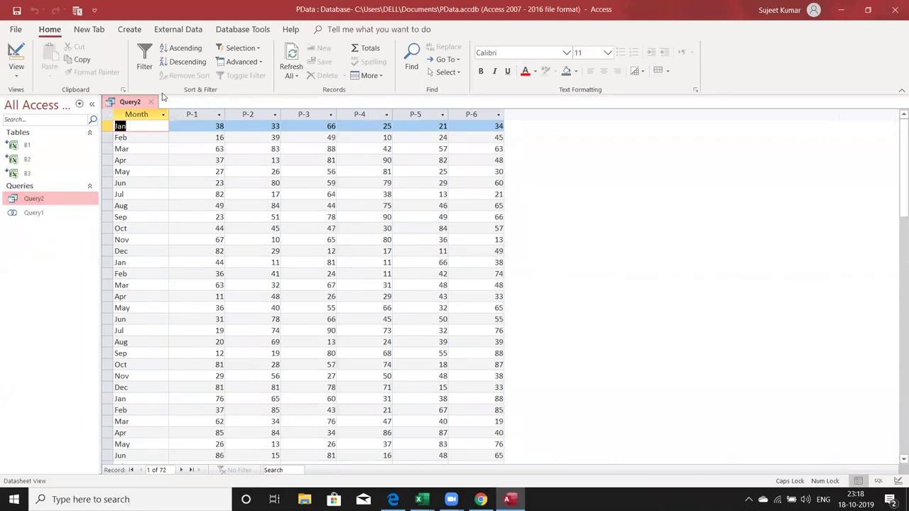
click(151, 103)
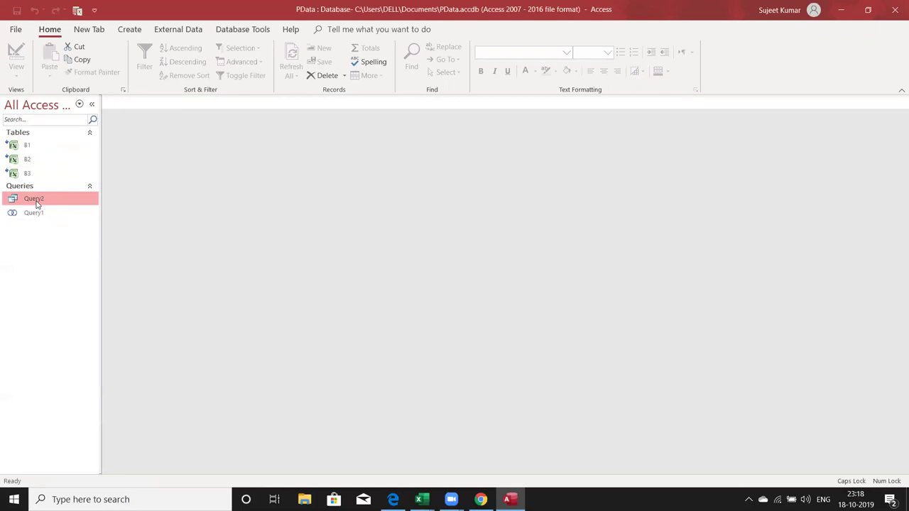
key(Delete)
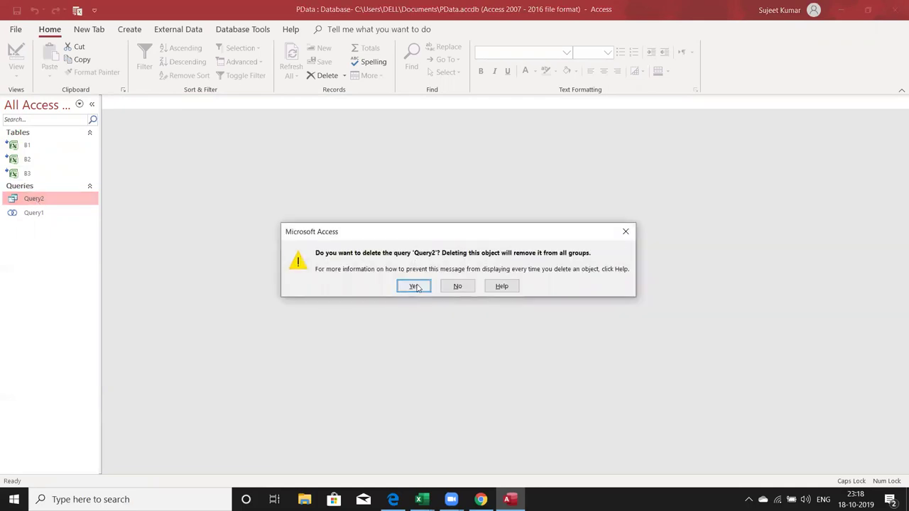
click(416, 286)
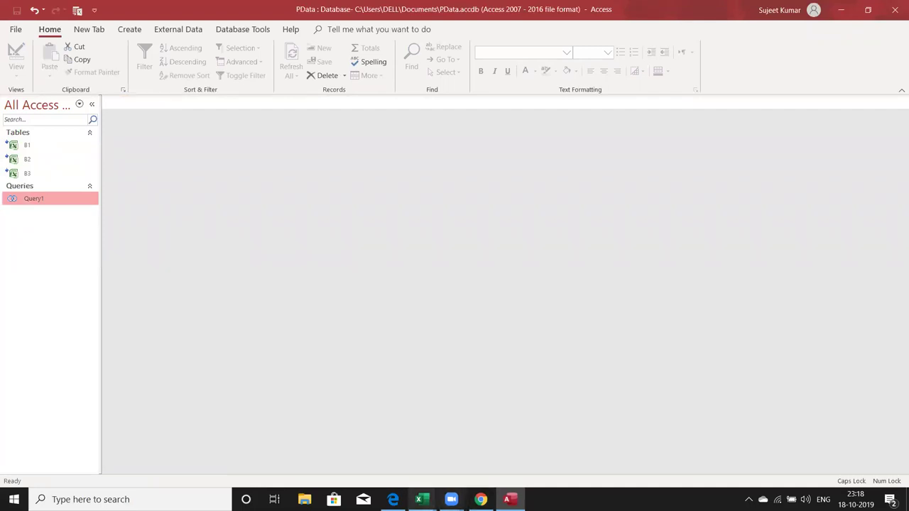
click(422, 499)
Step: Start a new Access query design with Query1 as its source and all of its fields (*)
mouse_move(385, 461)
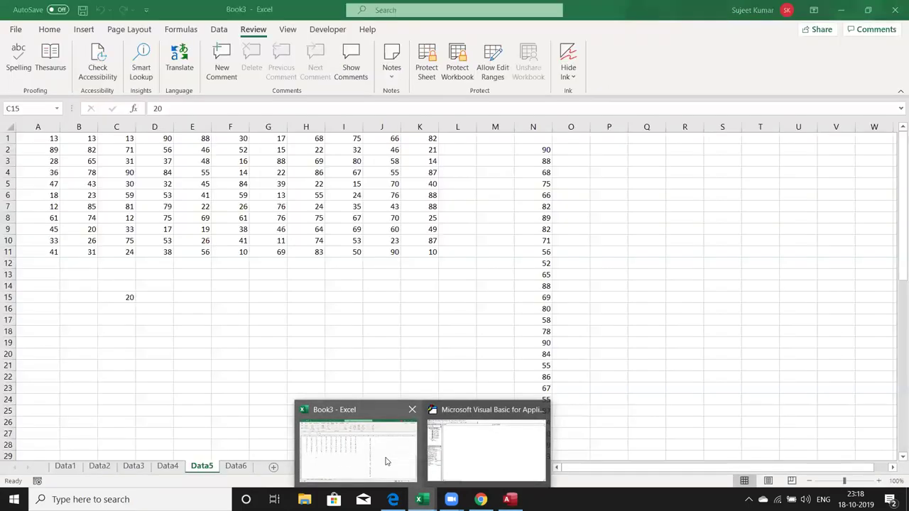
click(414, 465)
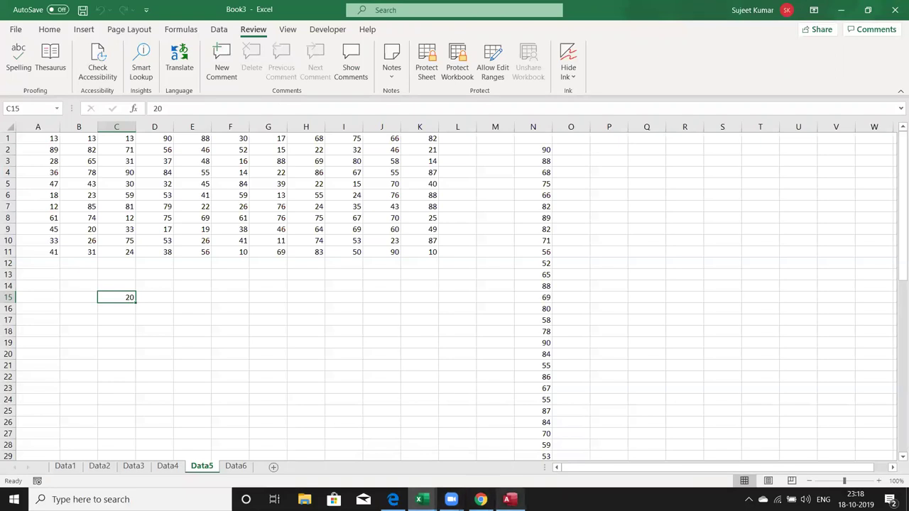
mouse_move(508, 499)
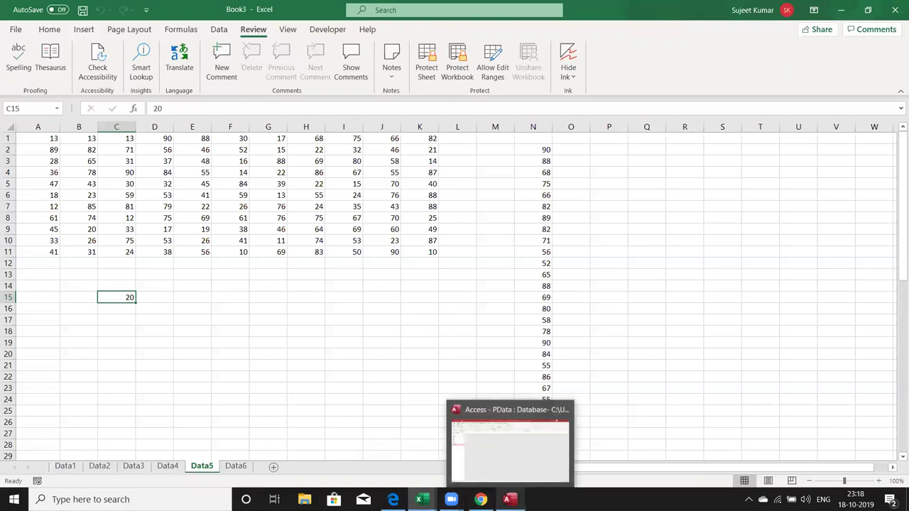
mouse_move(451, 499)
click(510, 443)
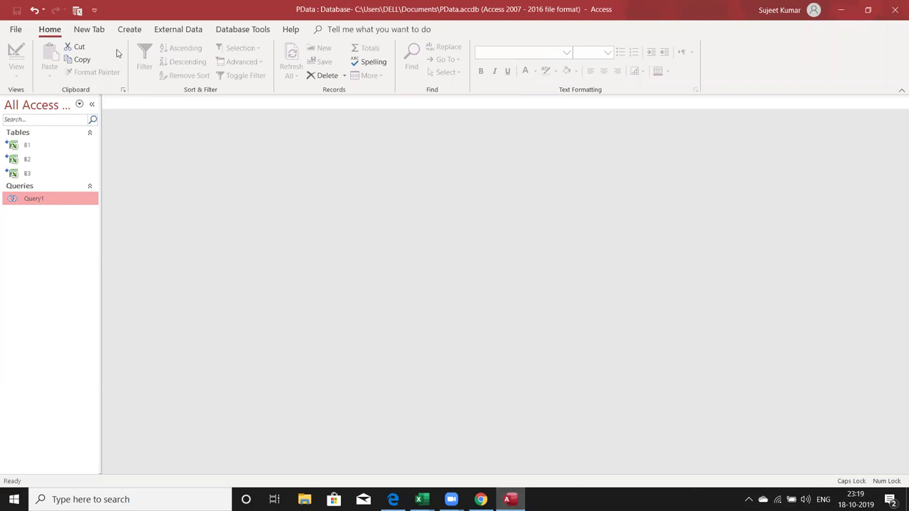
click(129, 29)
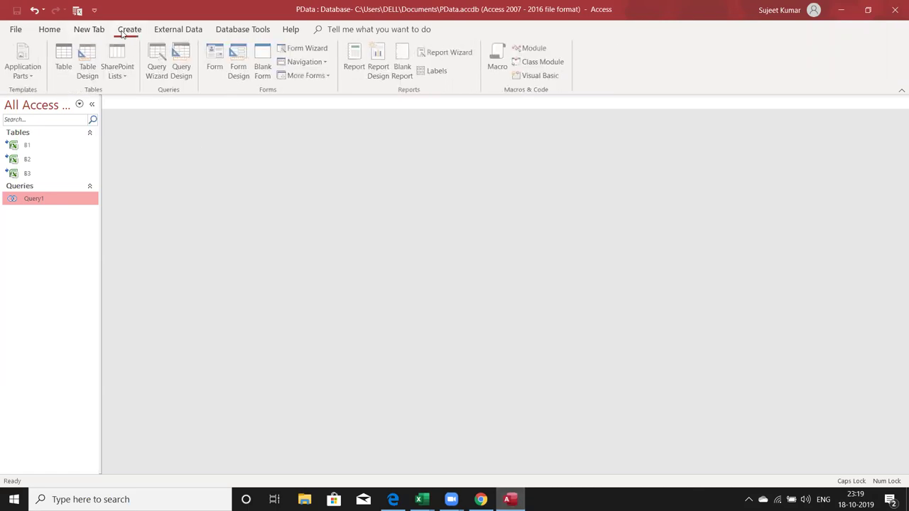
click(183, 65)
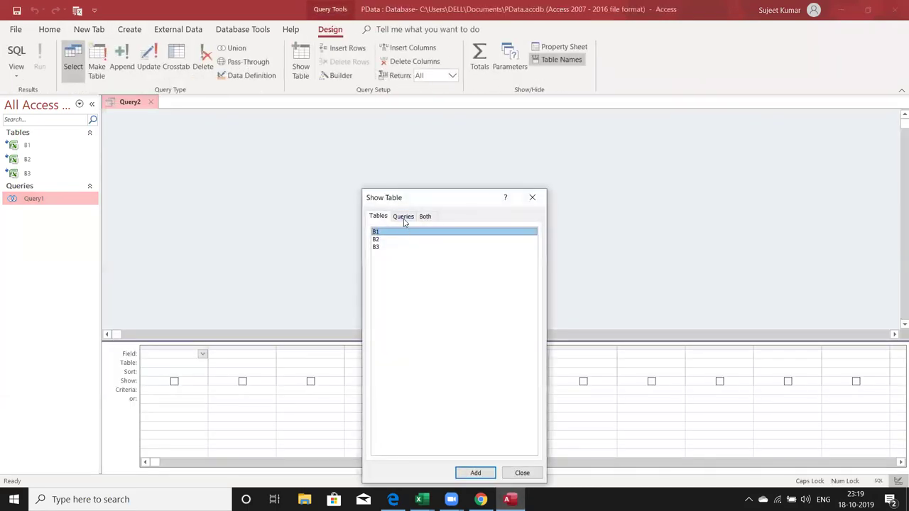
click(403, 217)
double_click(396, 235)
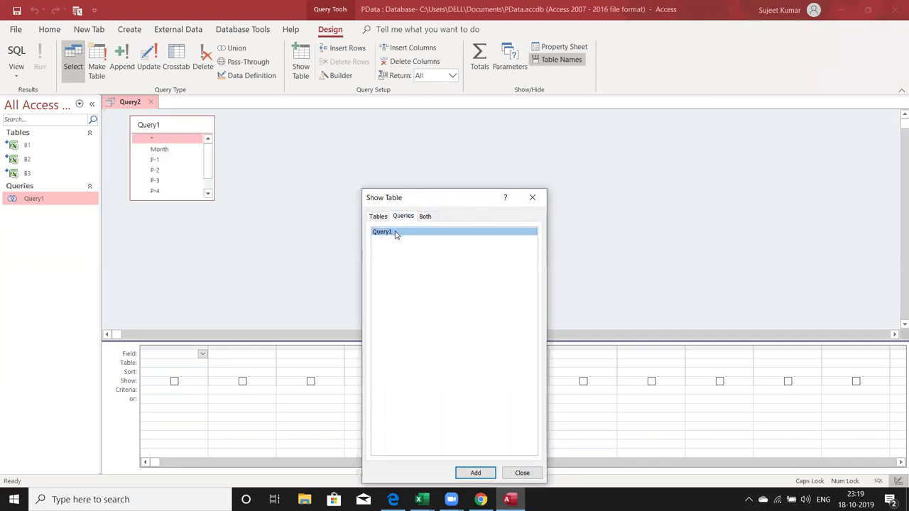
click(529, 202)
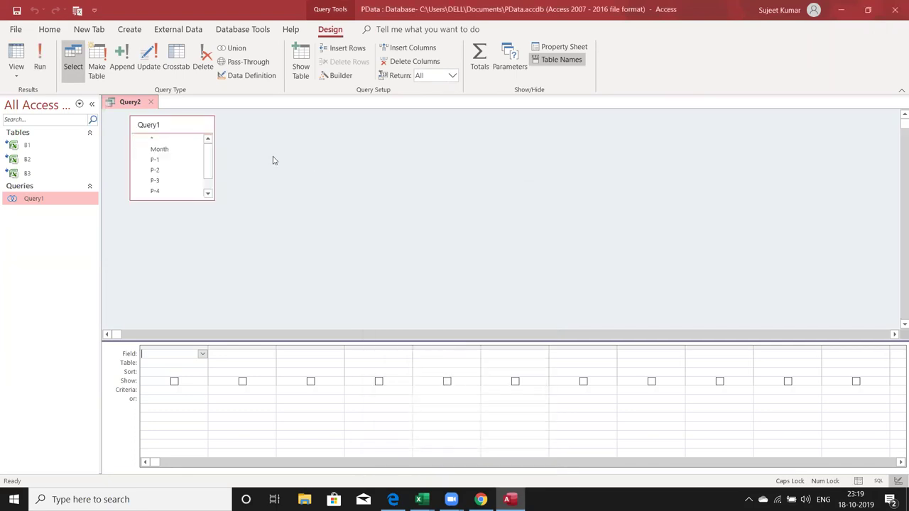
double_click(188, 141)
Step: Save the query as Query2, confirm it returns 72 records, then close Access
click(152, 102)
click(401, 281)
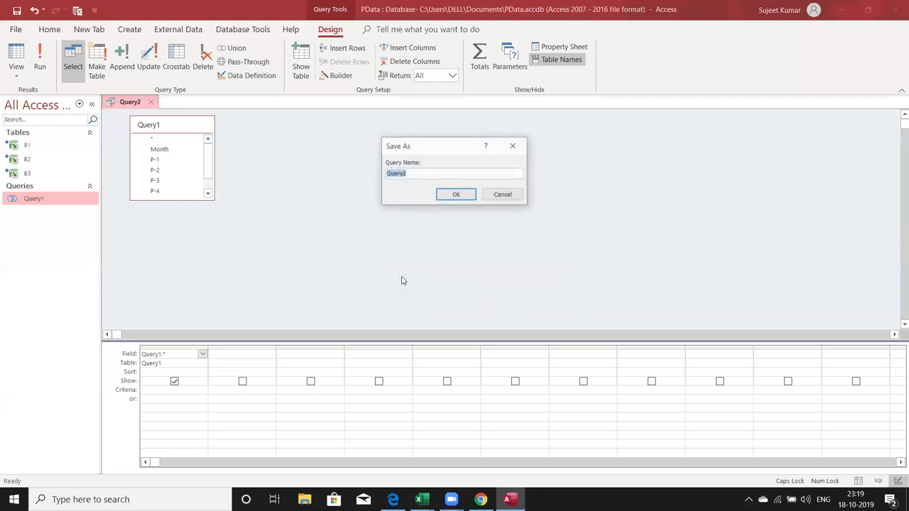
click(455, 194)
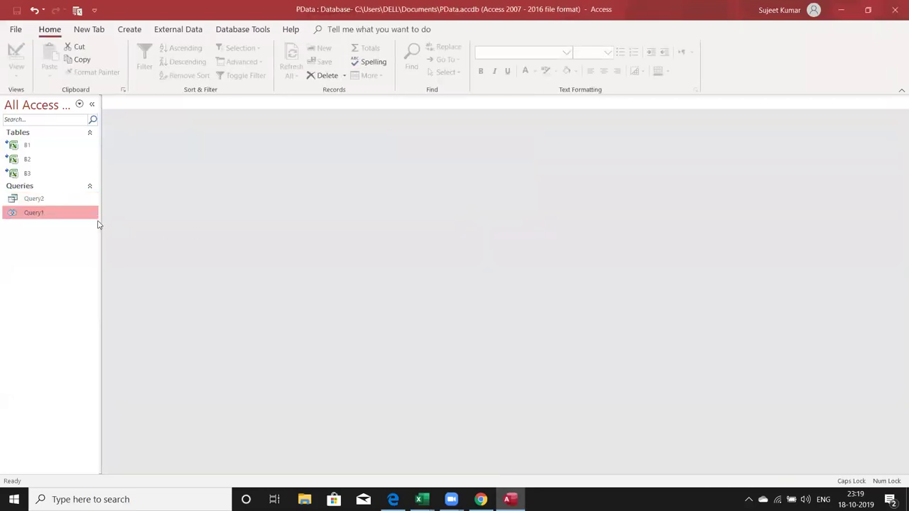
double_click(74, 199)
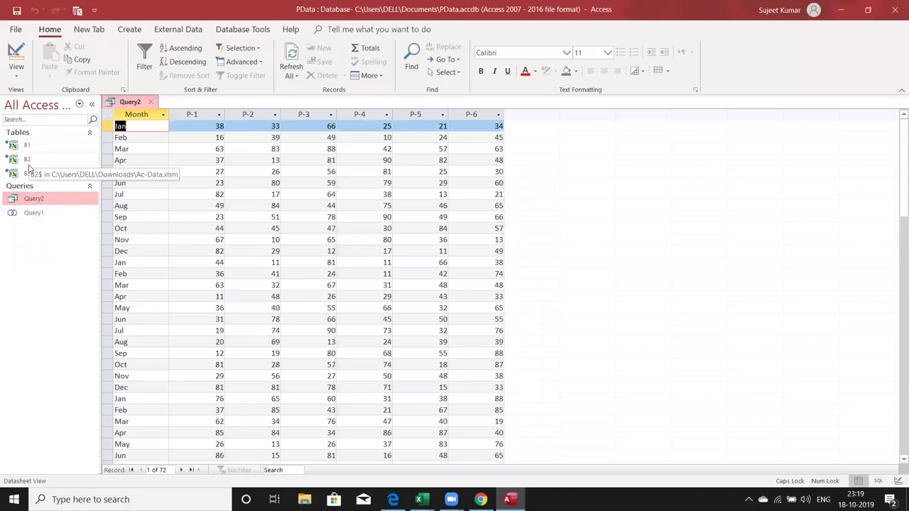
click(894, 14)
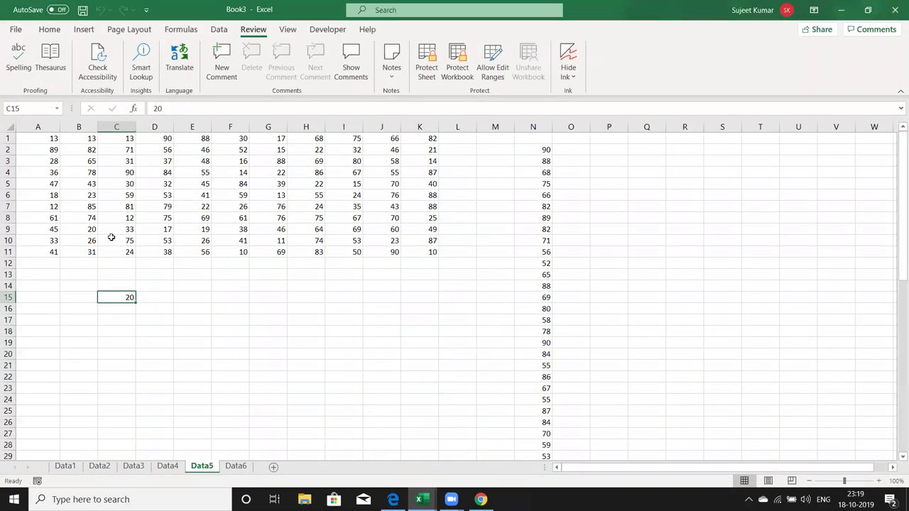
Step: Reopen the recent Ac-Data workbook and select cell A1 on the Pivot sheet
click(15, 30)
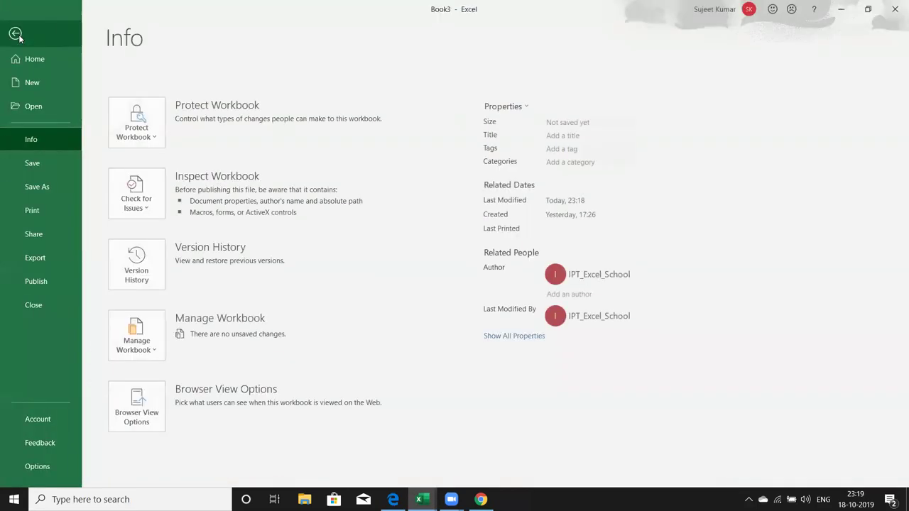
click(46, 113)
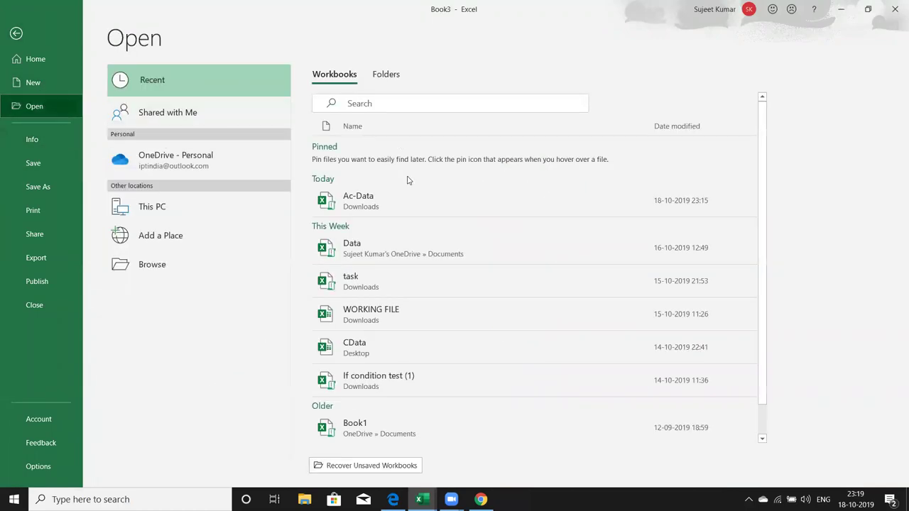
click(397, 200)
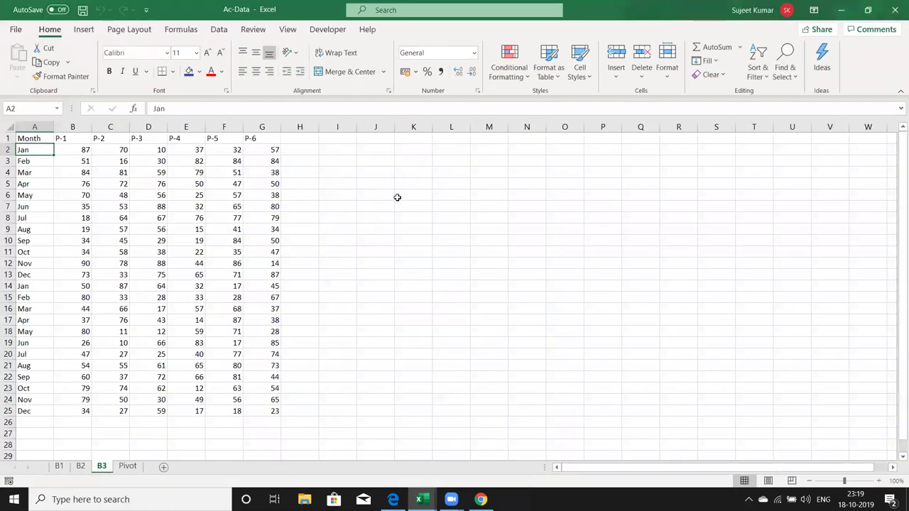
click(127, 465)
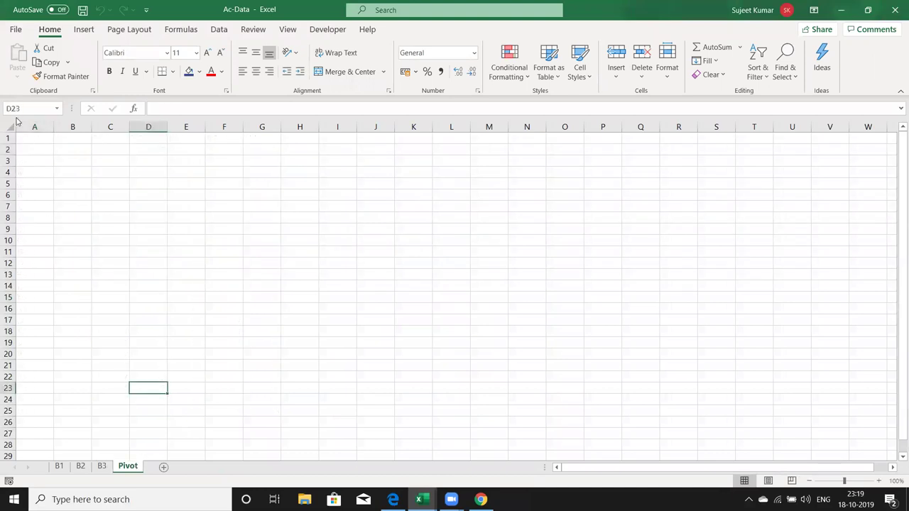
click(31, 142)
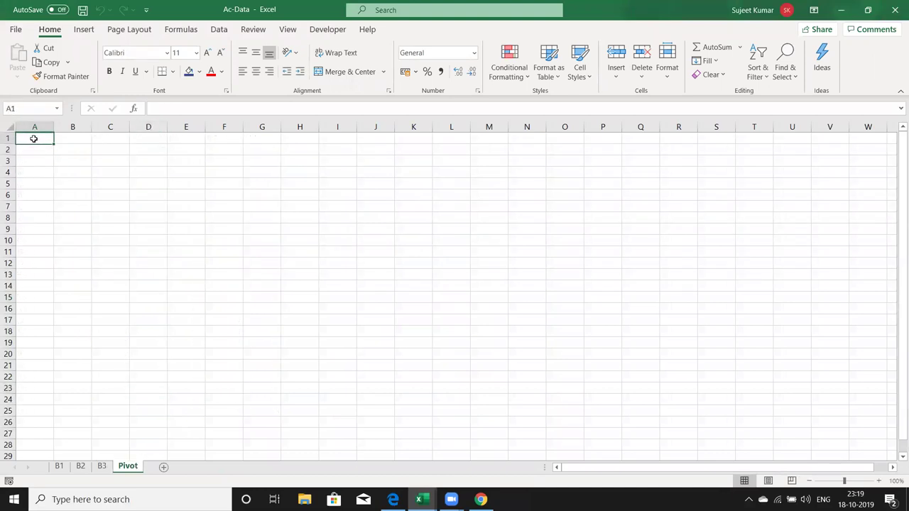
Step: Insert an empty PivotTable at Pivot!$A$1 using the PData database as its external connection
click(84, 29)
click(23, 58)
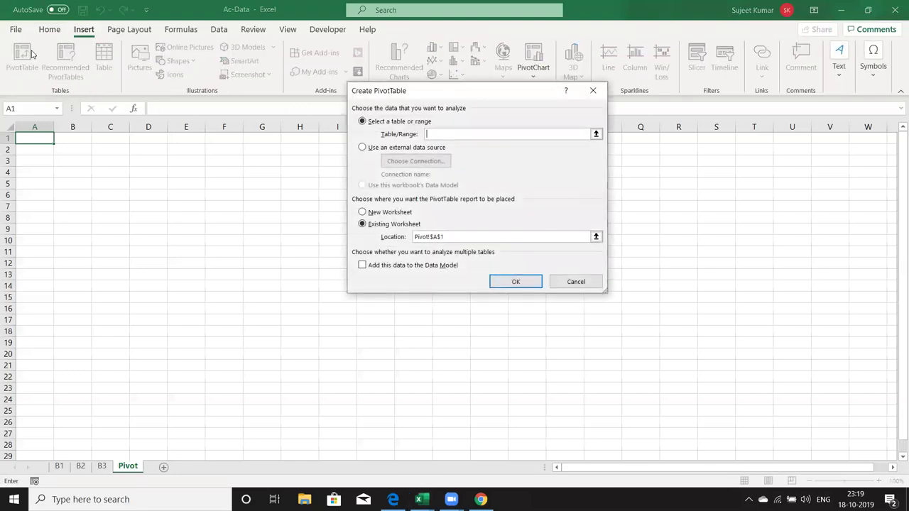
click(362, 148)
click(389, 162)
click(371, 321)
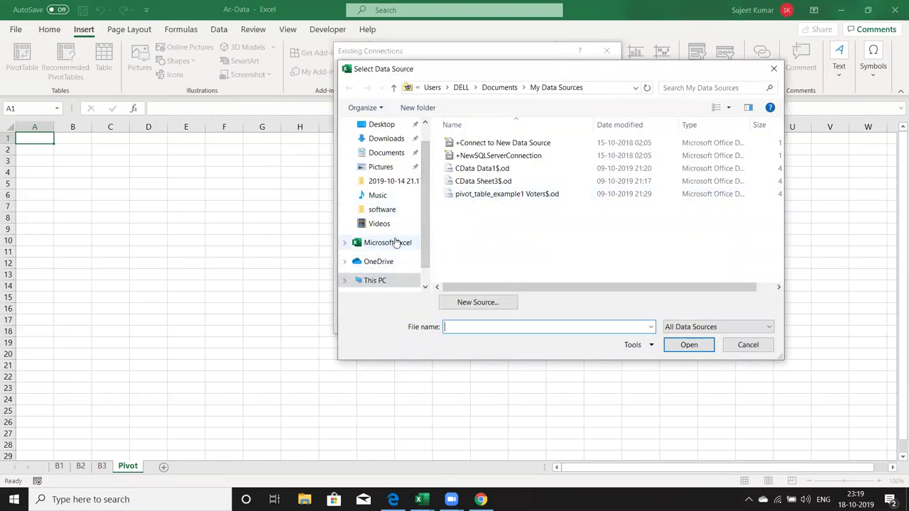
click(395, 154)
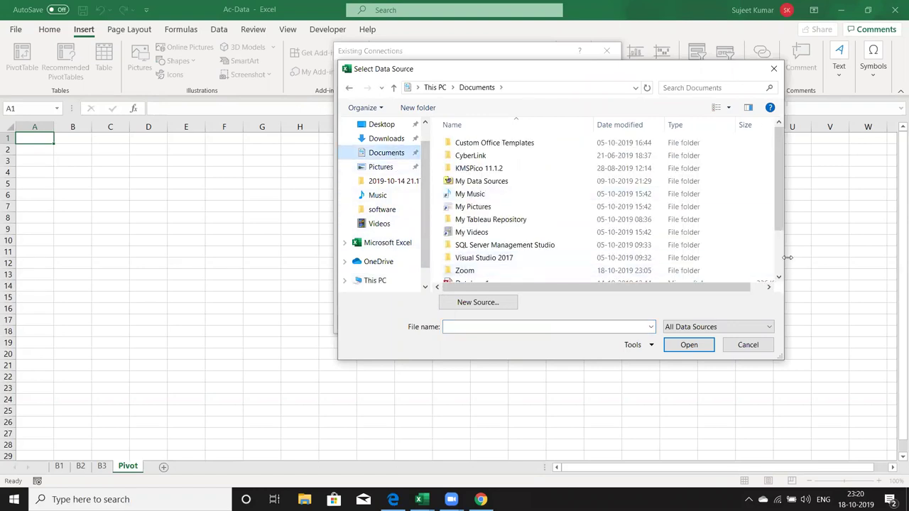
scroll(777, 261, down, 2)
click(716, 277)
click(687, 345)
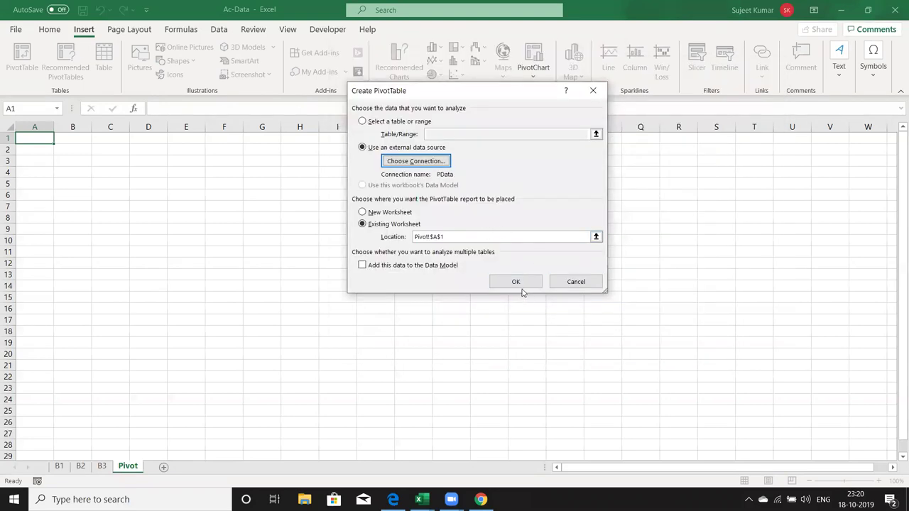
click(518, 287)
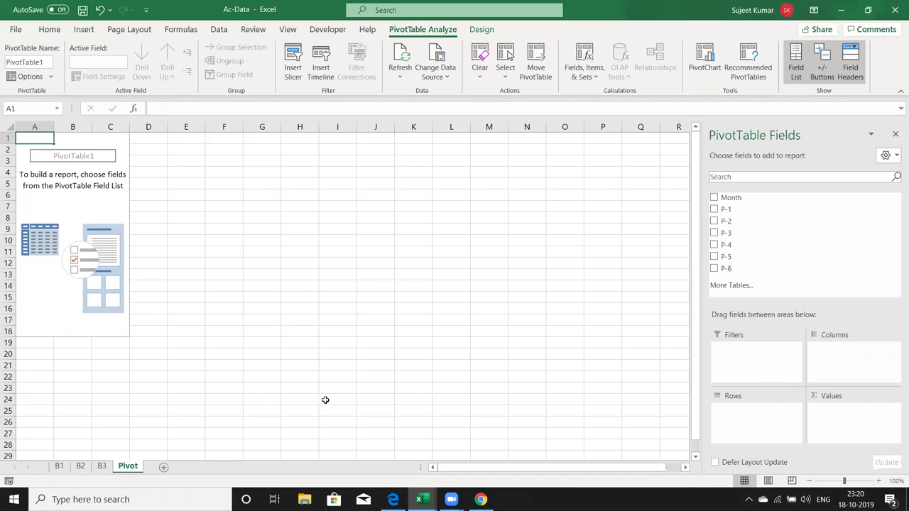
Step: Put Month in the PivotTable rows, listing Jan–Dec, then open Windows search and clear 'EXCE'
drag(745, 198, 773, 434)
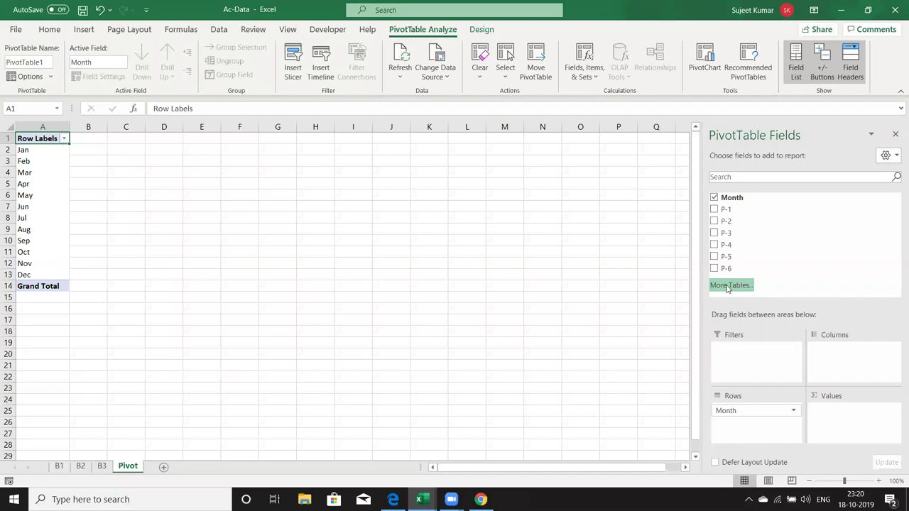
key(super)
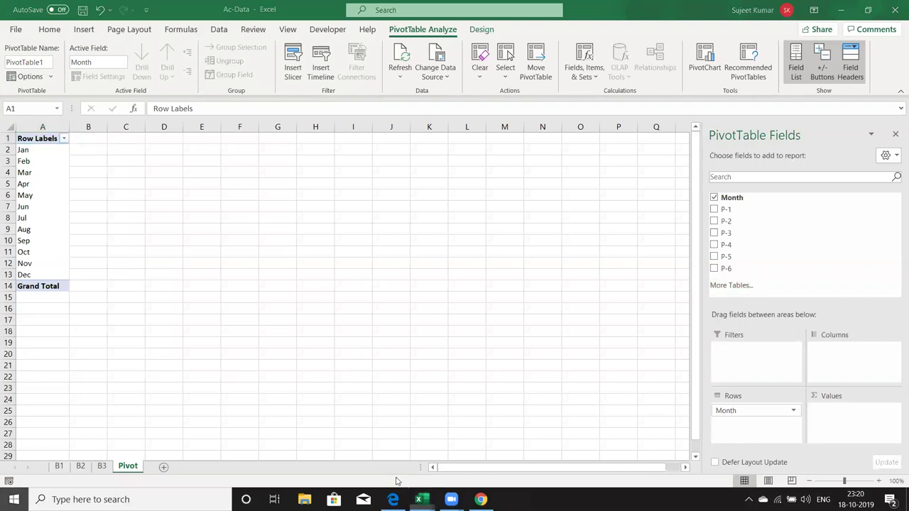
text(EXCE)
key(BackSpace)
key(BackSpace)
key(BackSpace)
key(BackSpace)
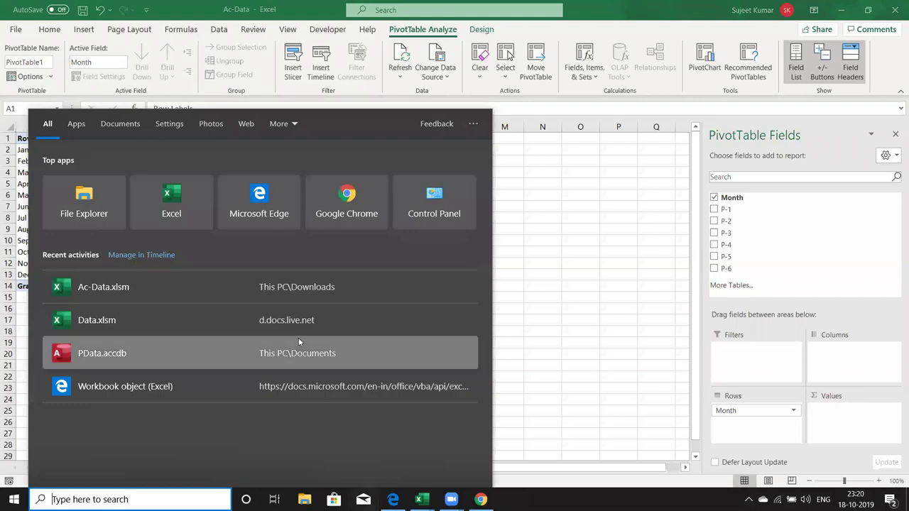
Step: Open PData.accdb read-only from recent files, cancelling the Save As copy prompt
click(301, 353)
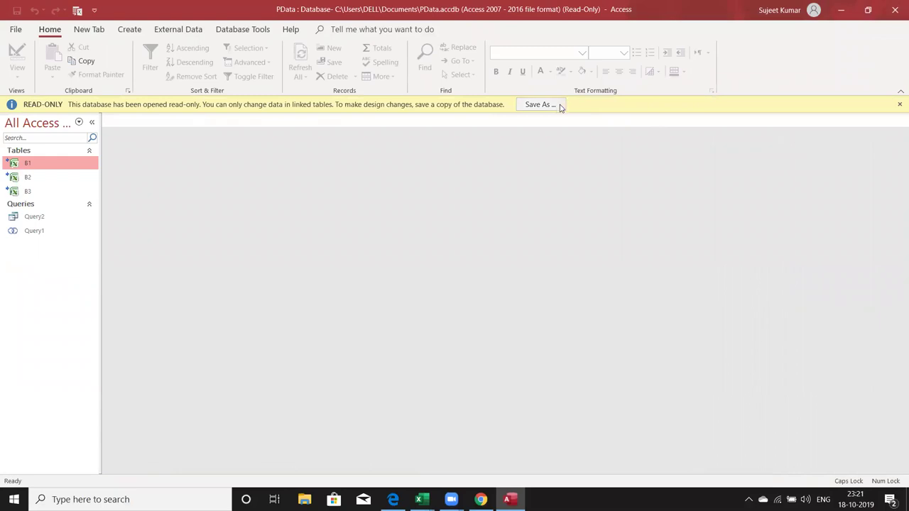
click(558, 104)
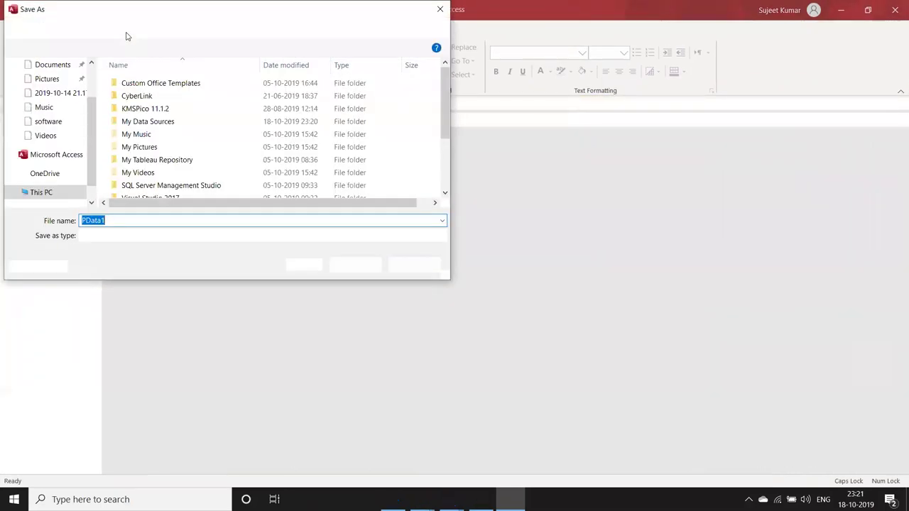
key(Escape)
click(126, 31)
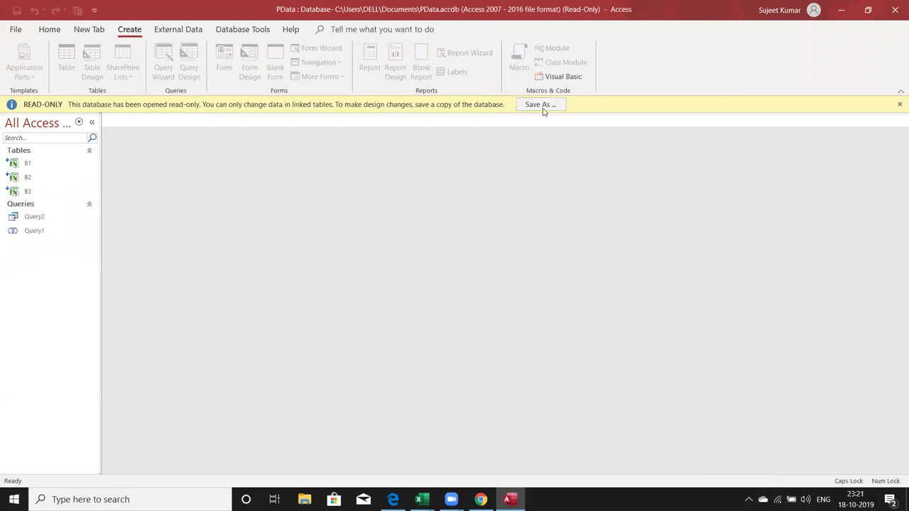
Step: Close Access and add Sum of P-1 per month to the PivotTable, with January at 339
mouse_move(430, 497)
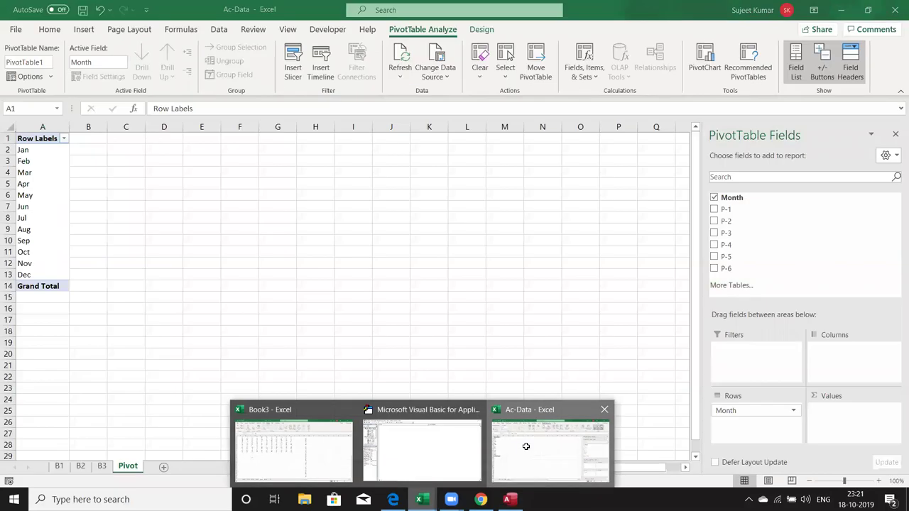
click(523, 448)
click(896, 10)
key(Escape)
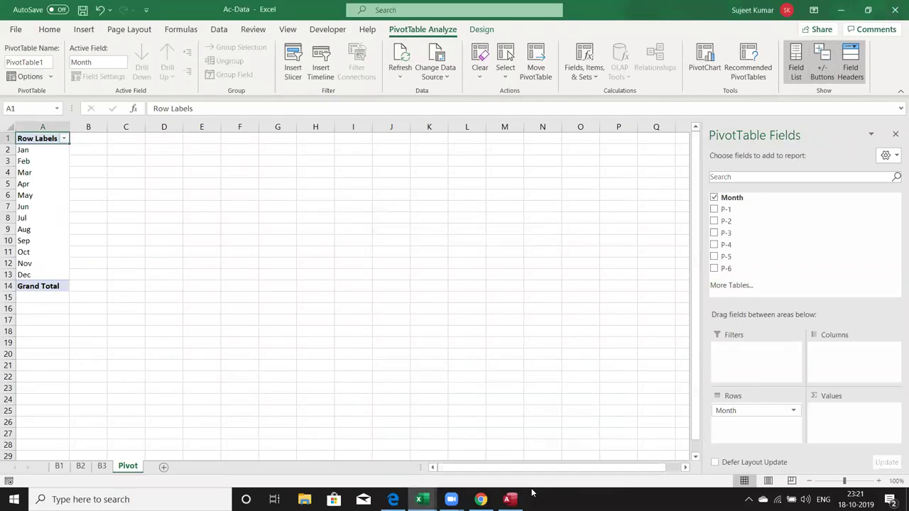
click(508, 499)
click(894, 10)
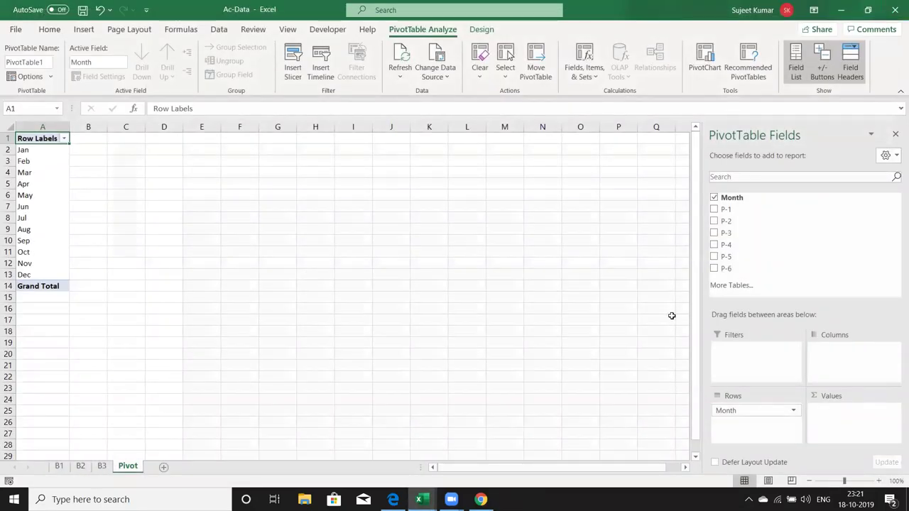
mouse_move(781, 210)
mouse_down()
mouse_move(848, 421)
mouse_move(835, 417)
mouse_up()
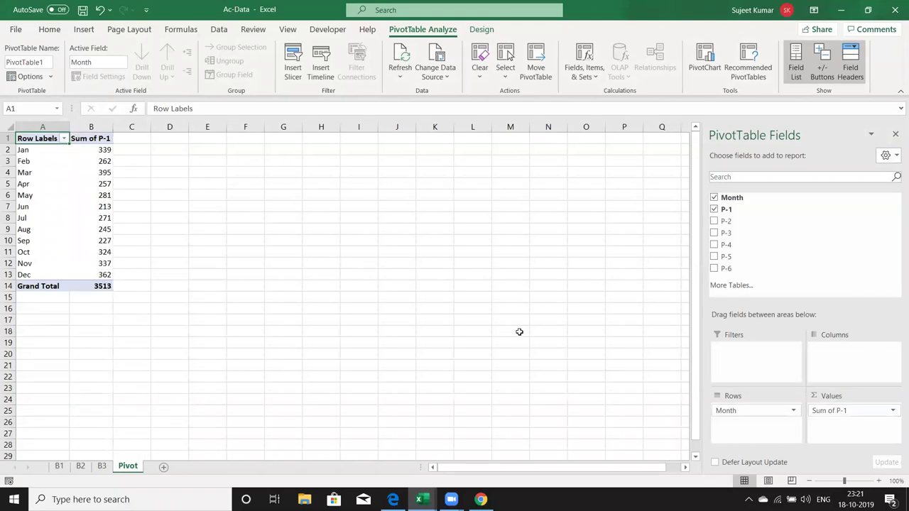
click(104, 149)
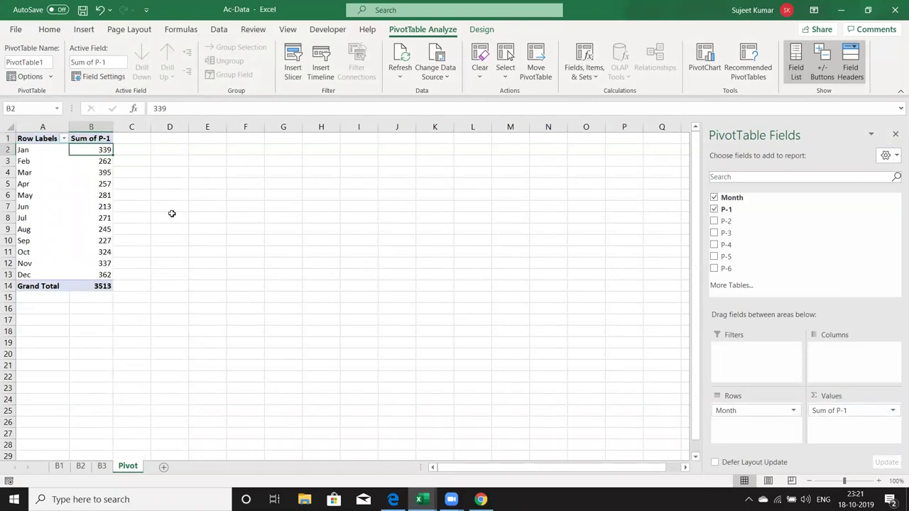
Step: Change January's P-1 value on sheet B2 from 76 to 200
click(80, 467)
click(74, 150)
text(200)
key(Return)
Step: Refresh the PivotTable on the Pivot sheet so January's total shows 463
click(127, 466)
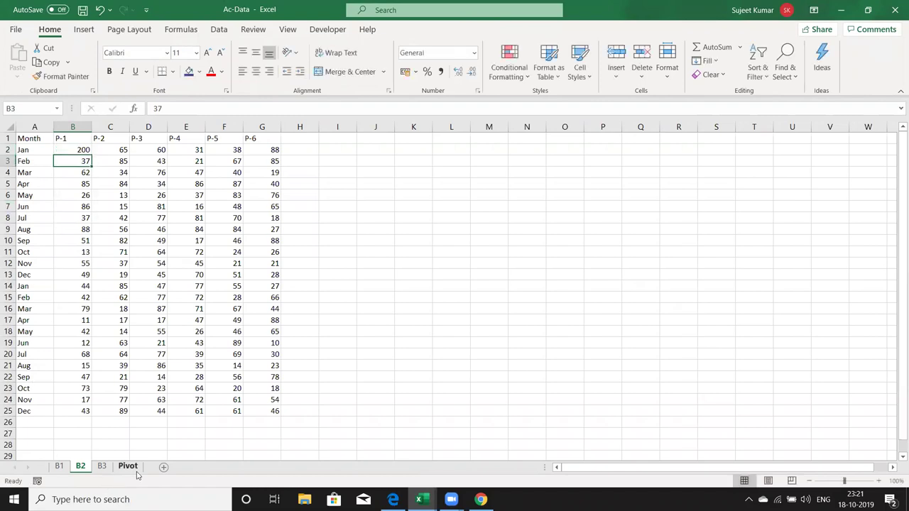
right_click(71, 244)
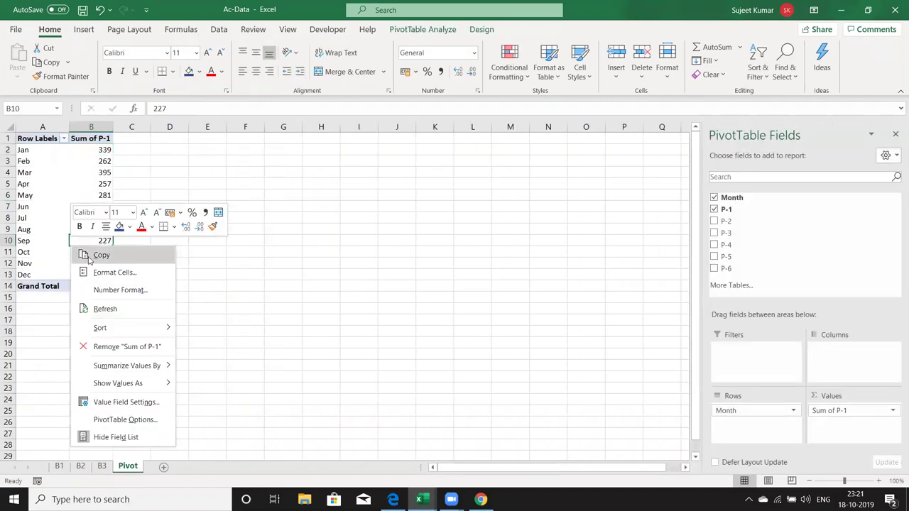
click(104, 308)
click(102, 151)
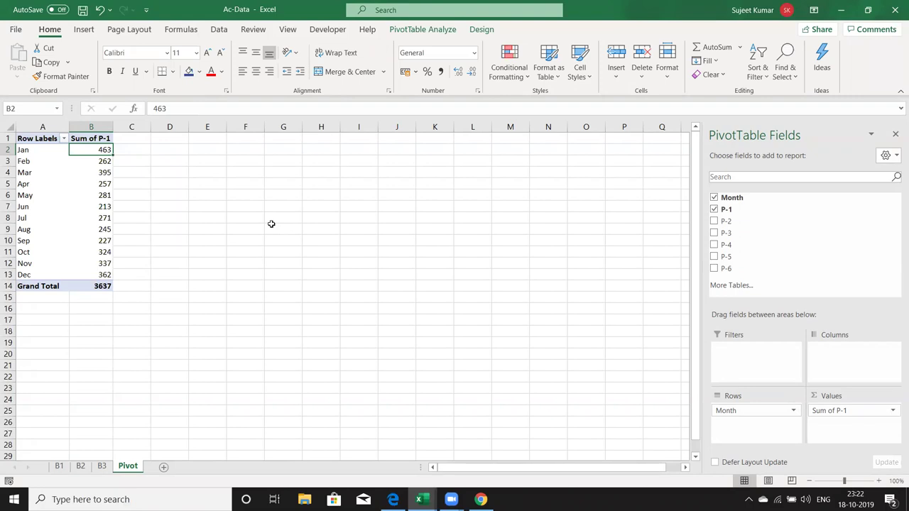
Step: Add a new blank worksheet, Sheet1, after the Pivot sheet
right_click(133, 471)
key(Escape)
click(164, 468)
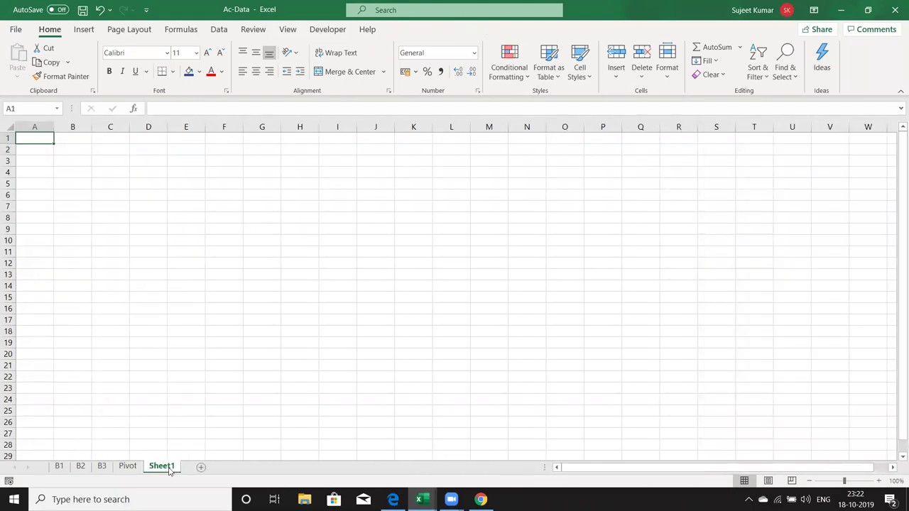
Step: Start a Microsoft Query import from the Excel Files source, pointing at Ac-Data.xlsm
click(219, 30)
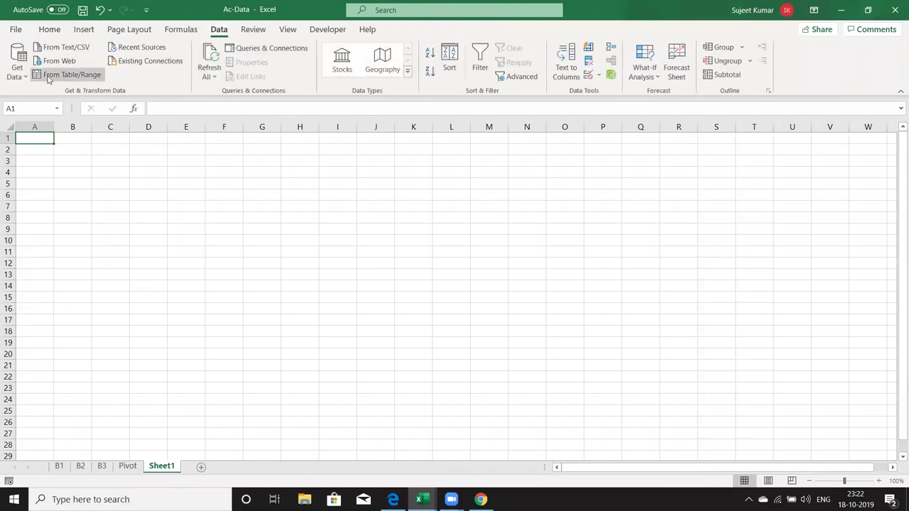
click(18, 71)
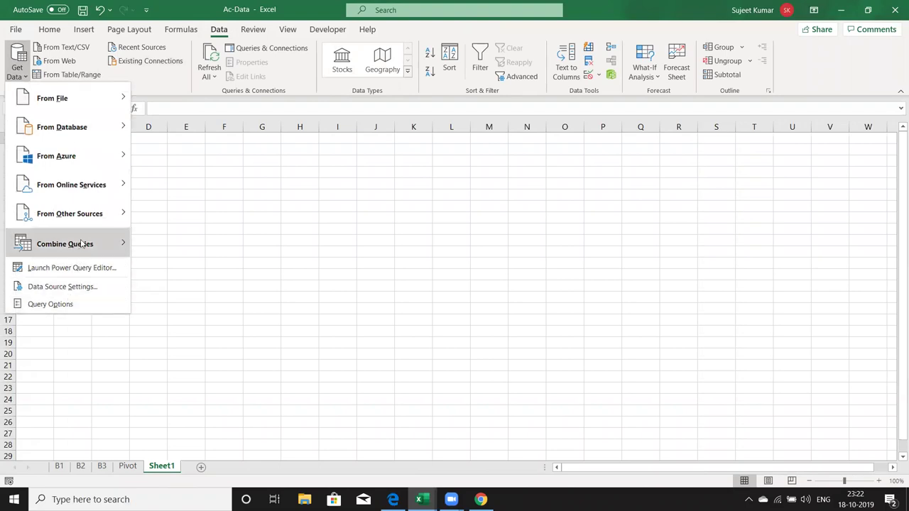
mouse_move(82, 223)
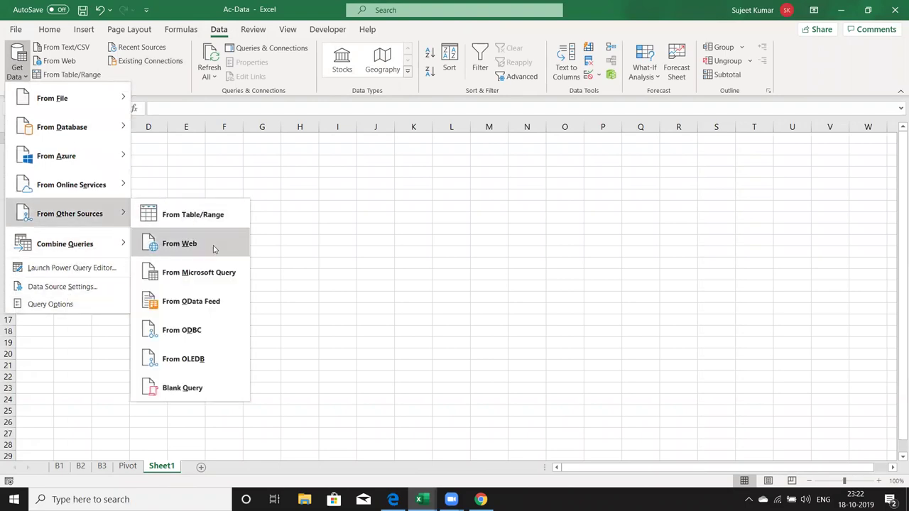
click(212, 277)
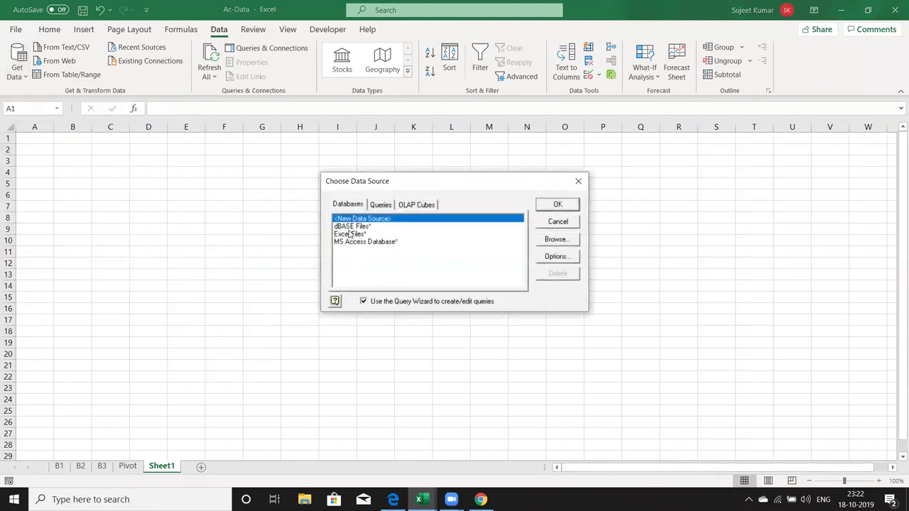
click(350, 235)
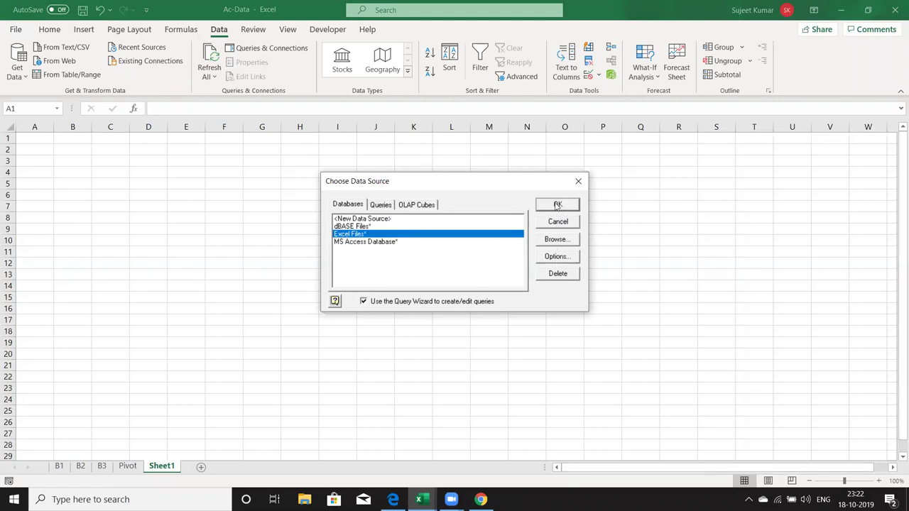
click(558, 205)
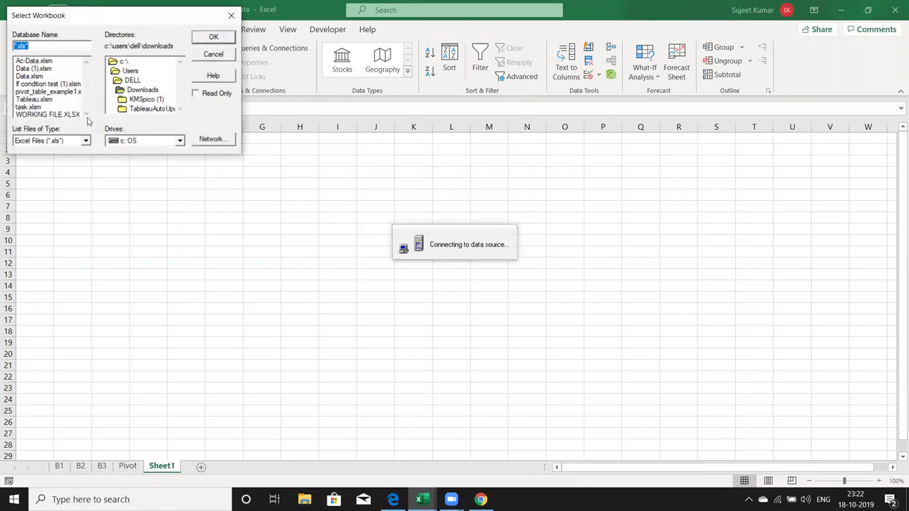
click(42, 61)
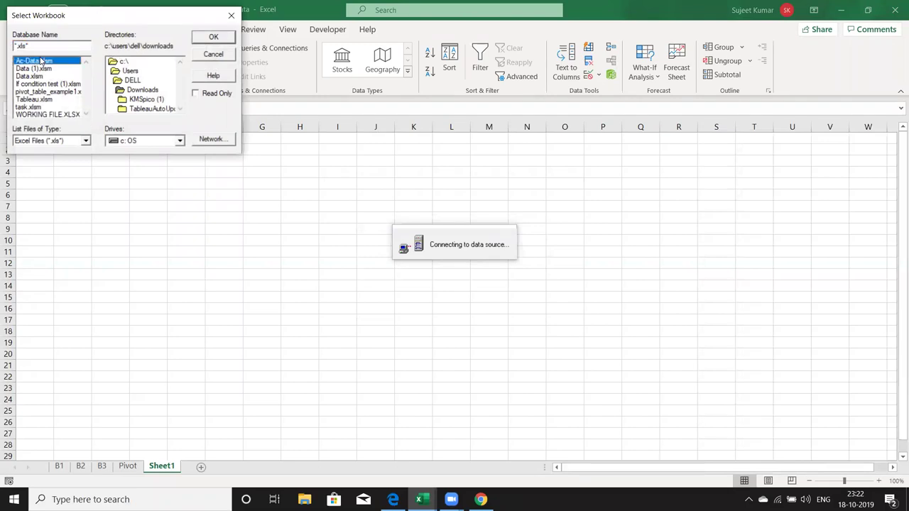
click(214, 38)
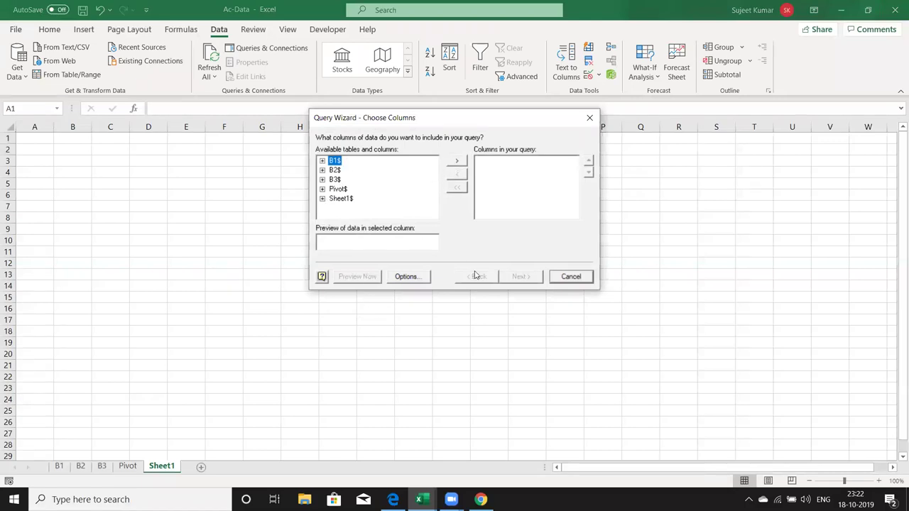
Step: Include all B1$ columns without filtering or sorting, choosing to view data in Microsoft Query
click(459, 161)
click(521, 277)
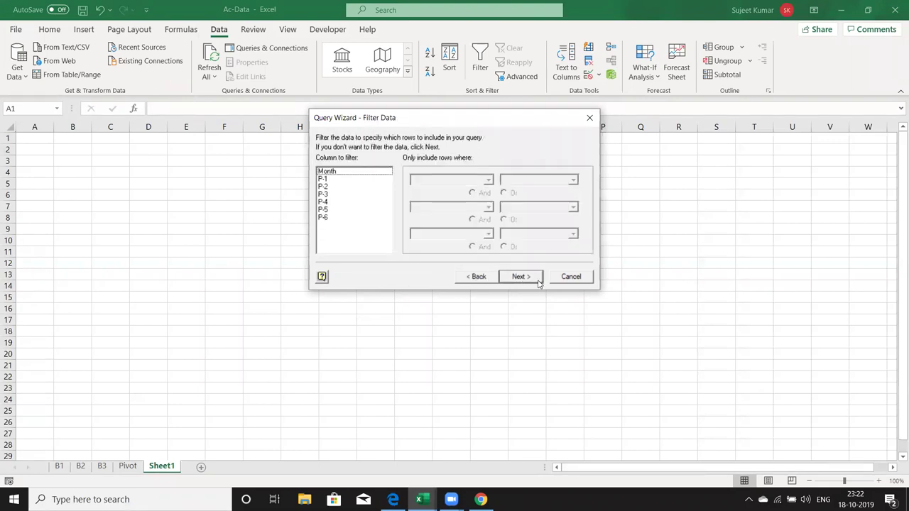
click(537, 281)
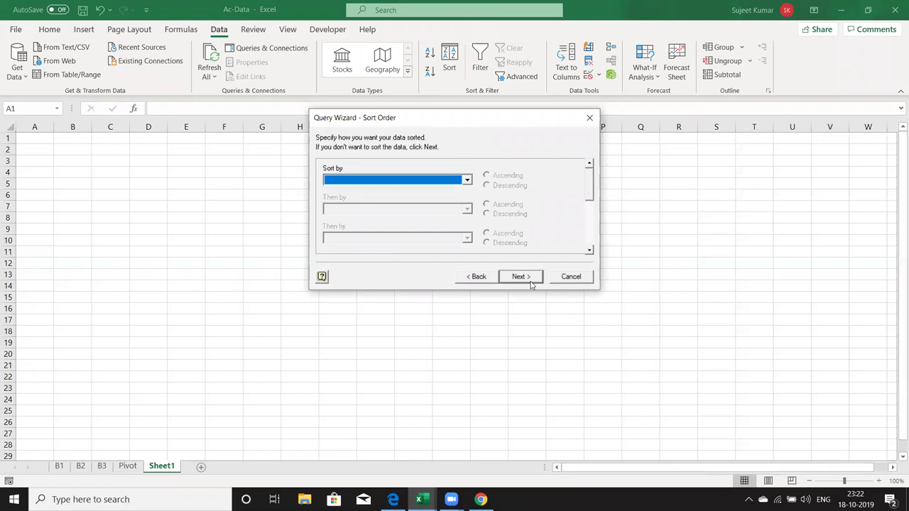
click(531, 282)
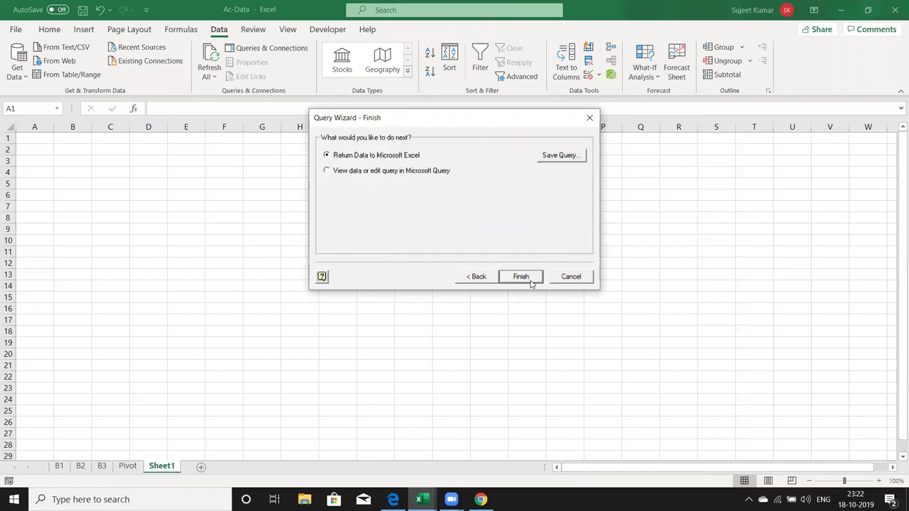
click(416, 175)
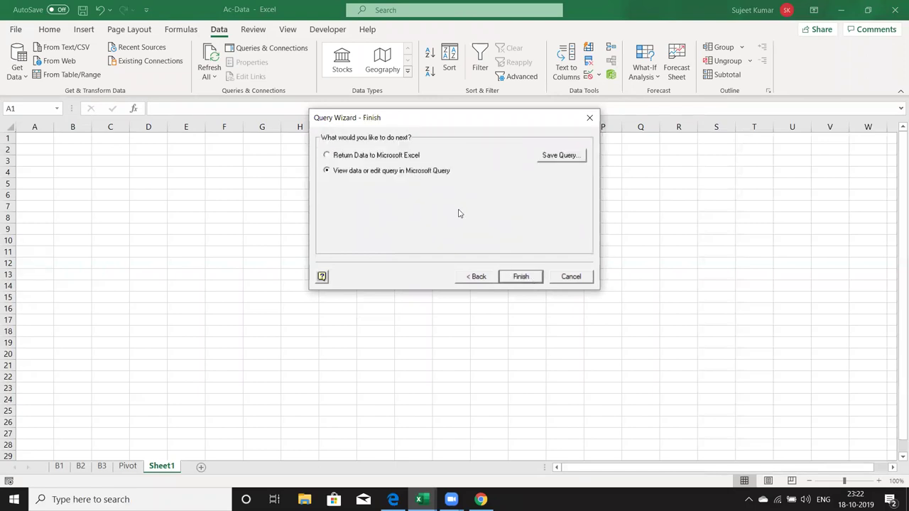
Step: Add the B2$ and B3$ tables next to B1$ and bring up the SQL statement
click(521, 276)
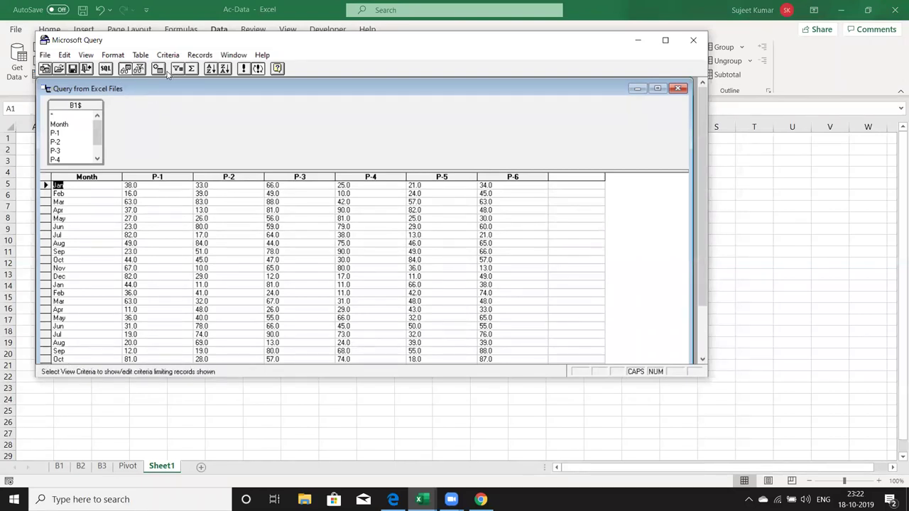
click(157, 69)
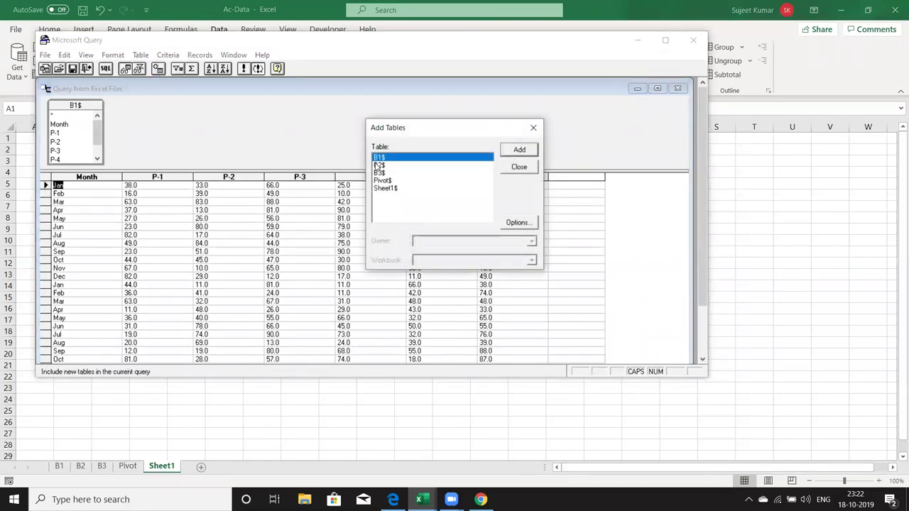
click(379, 165)
double_click(379, 165)
double_click(379, 173)
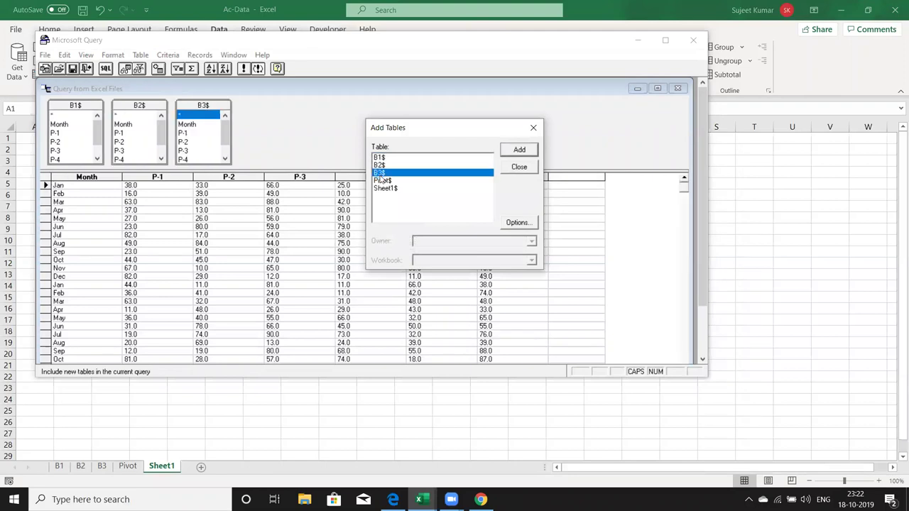
click(533, 127)
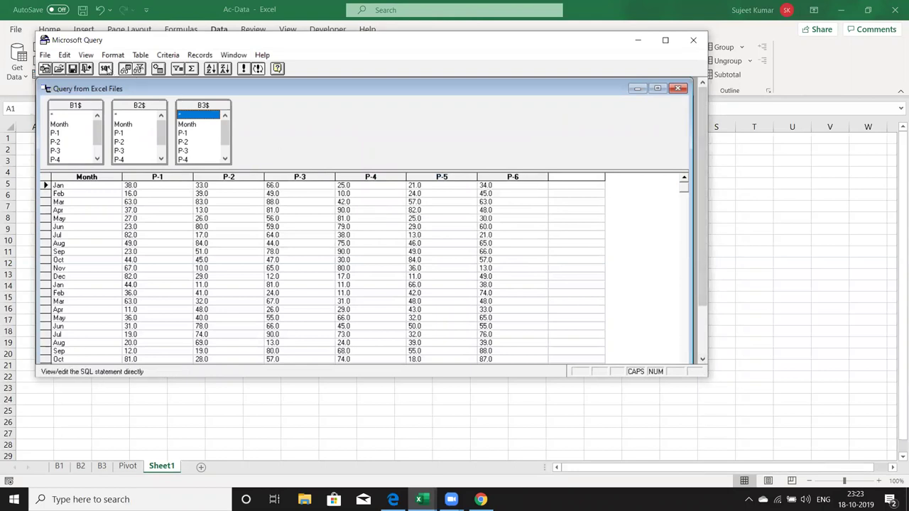
click(105, 68)
Step: Reduce the SQL to SELECT * FROM `B1$` followed by a UNION ALL line
drag(468, 183, 332, 167)
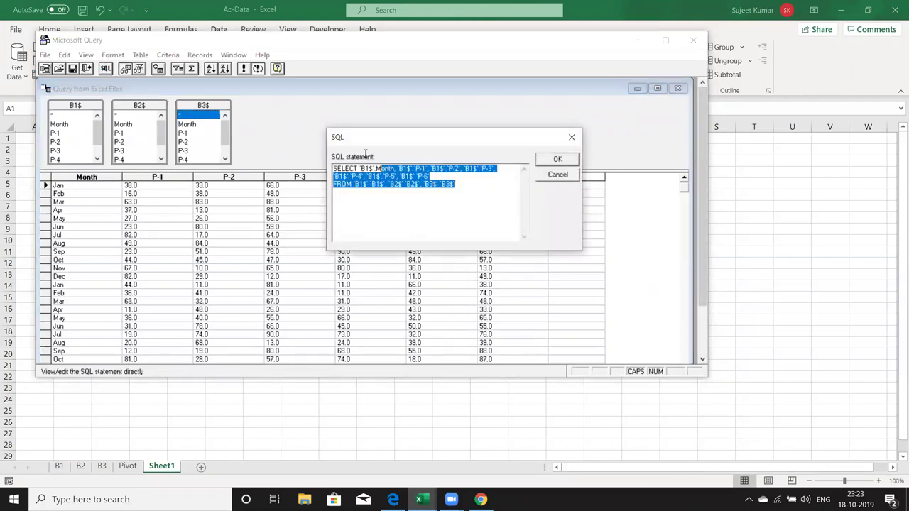
click(392, 184)
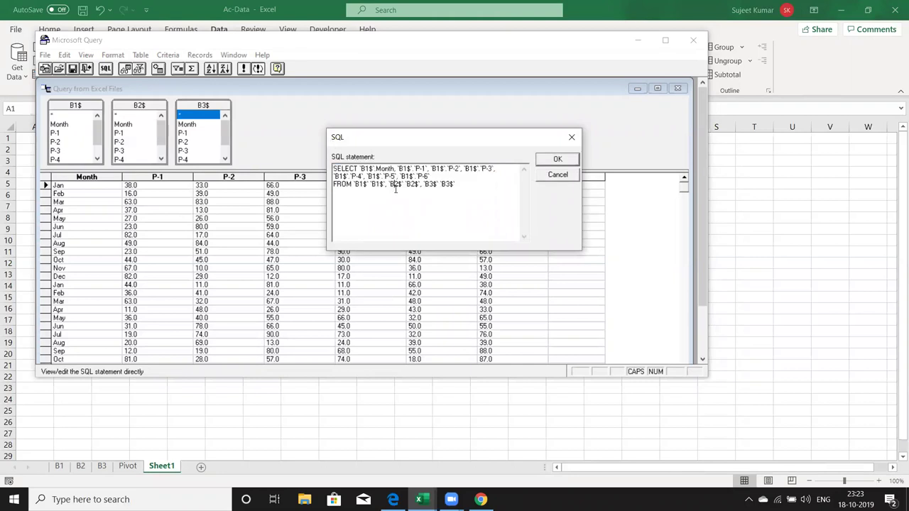
click(359, 169)
drag(360, 168, 446, 175)
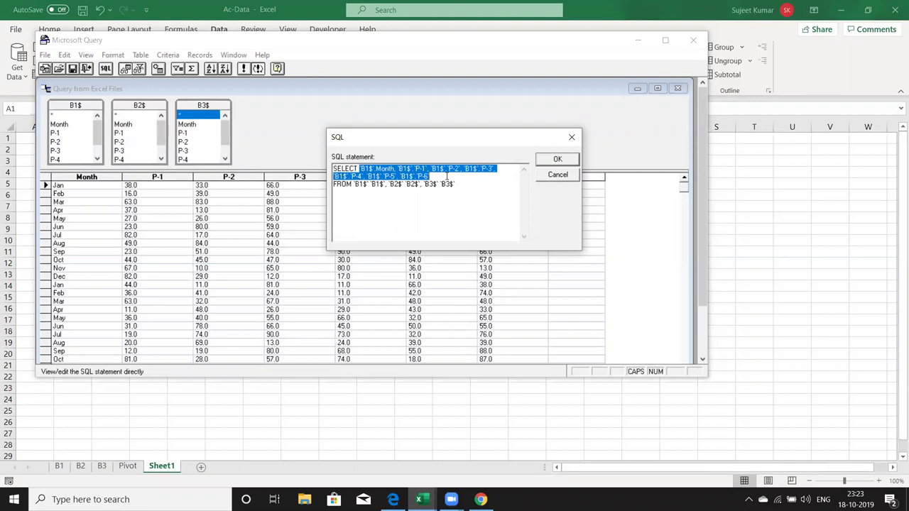
key(Delete)
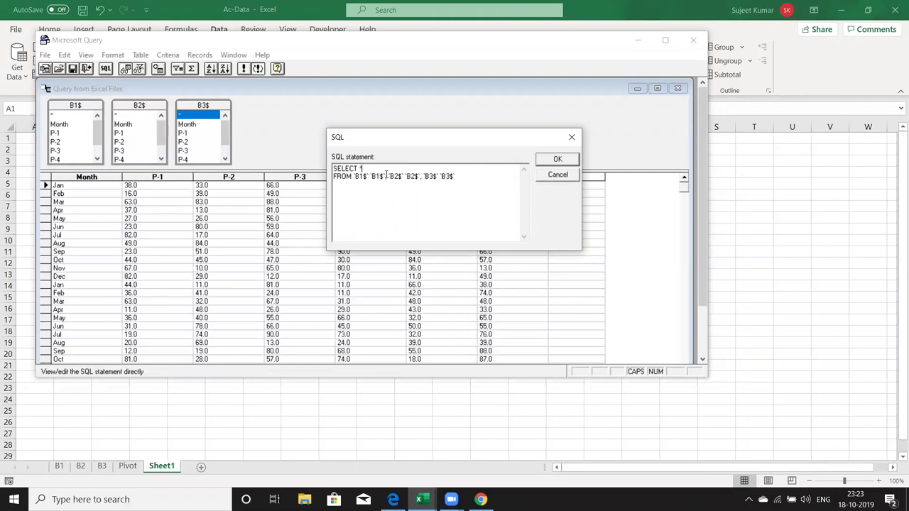
drag(386, 175, 665, 135)
key(Delete)
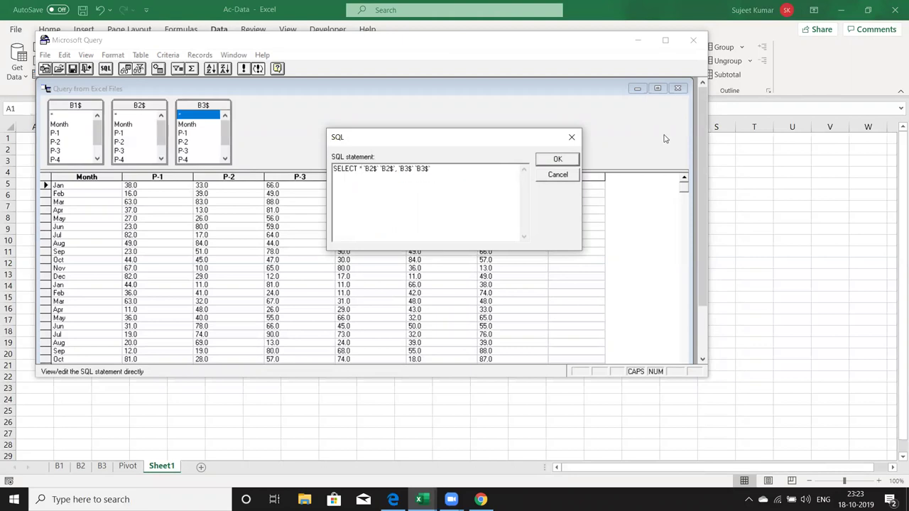
key(ctrl+z)
click(497, 171)
click(387, 175)
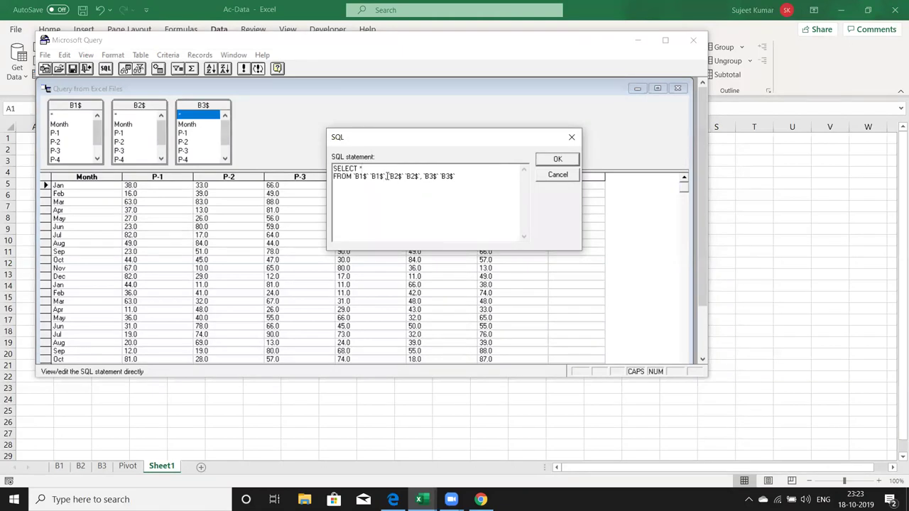
drag(387, 175, 479, 179)
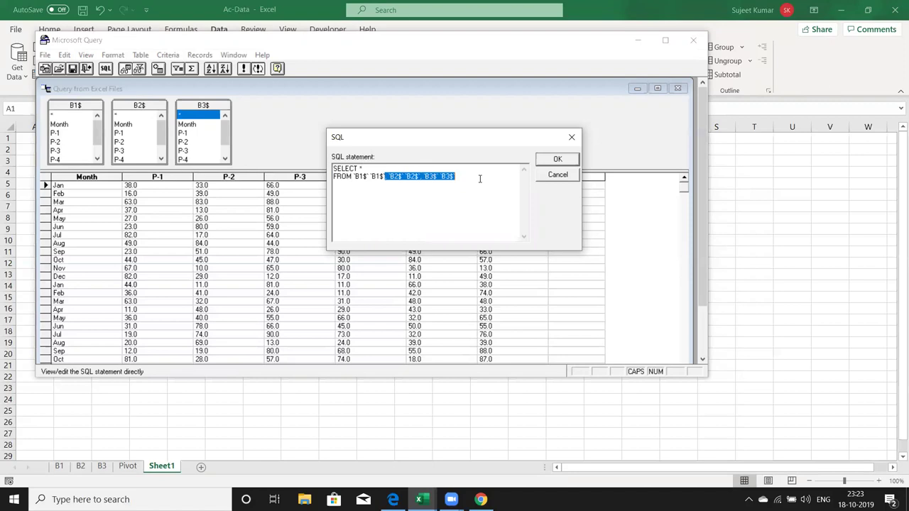
key(Delete)
key(Return)
text(UNION ALL)
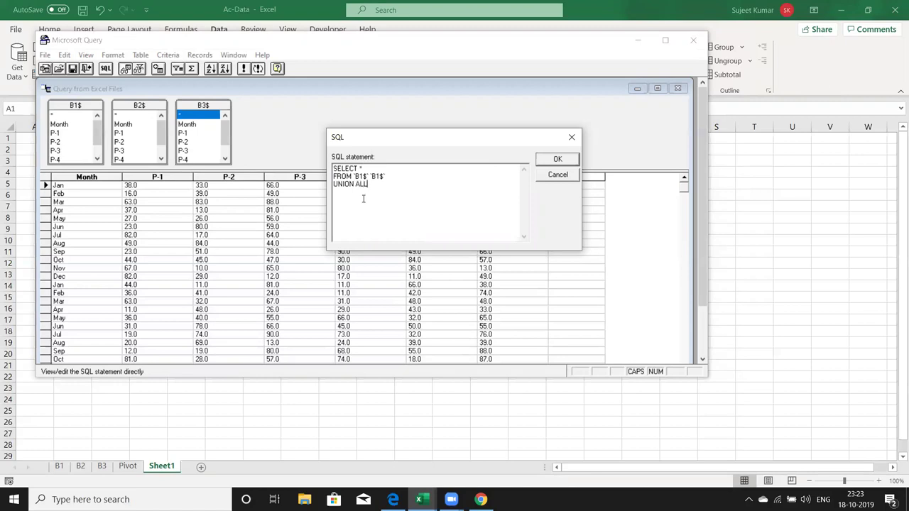
Step: Paste a second copy of the block, changing its table and alias to B2$
drag(373, 186, 323, 165)
key(ctrl+c)
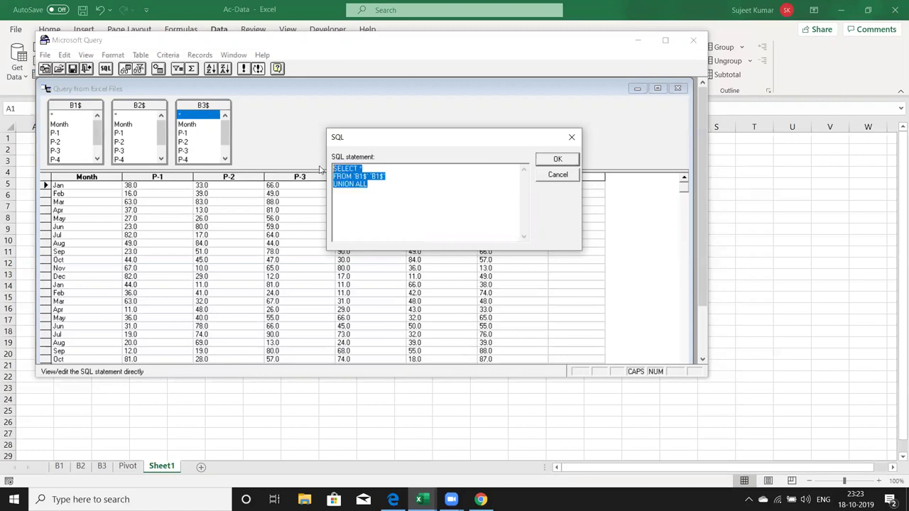
click(348, 211)
key(Return)
key(ctrl+v)
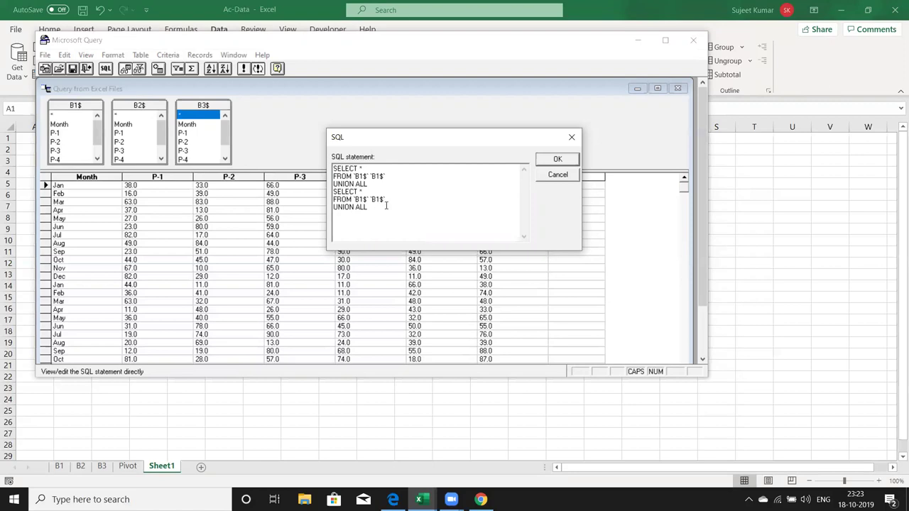
key(BackSpace)
text(2)
click(375, 199)
key(BackSpace)
text(2)
Step: Add a third block for B3$ and delete the trailing UNION ALL line
key(Return)
key(ctrl+v)
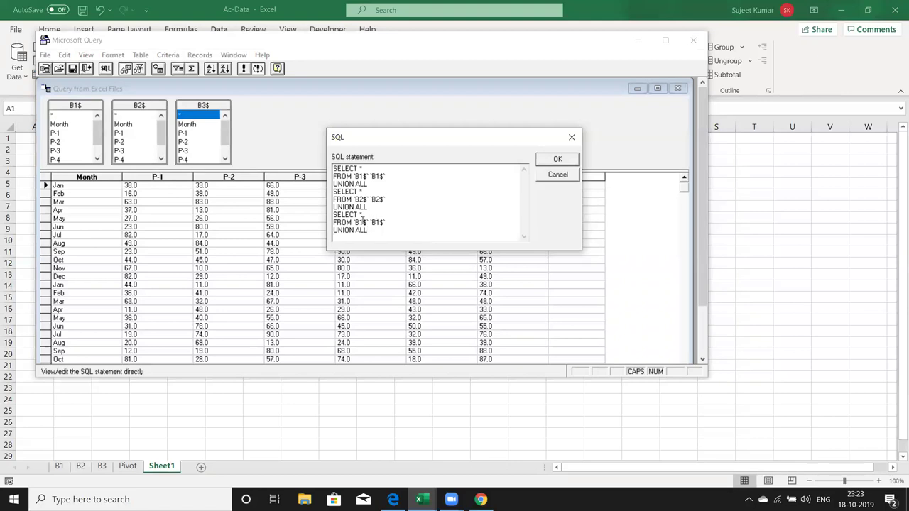
click(362, 222)
key(BackSpace)
text(3)
click(378, 221)
key(BackSpace)
text(3)
double_click(363, 214)
click(549, 165)
drag(379, 231, 315, 229)
key(Delete)
Step: Accept the SQL and its warning, then return the results to Excel as a table at Sheet1!A1
click(555, 159)
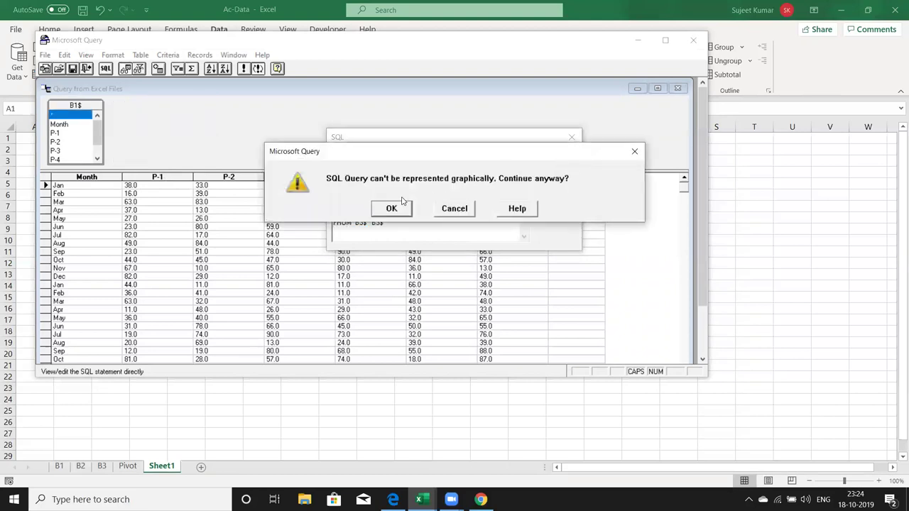
click(395, 208)
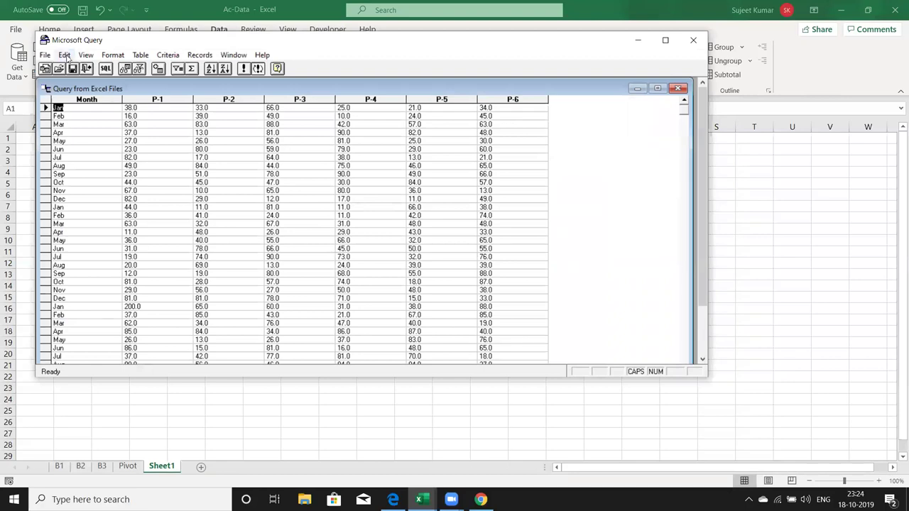
click(45, 55)
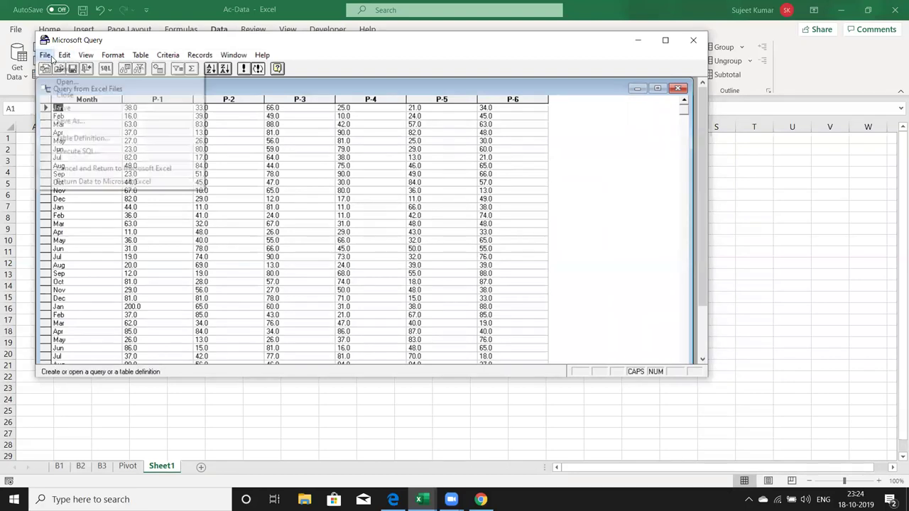
click(78, 181)
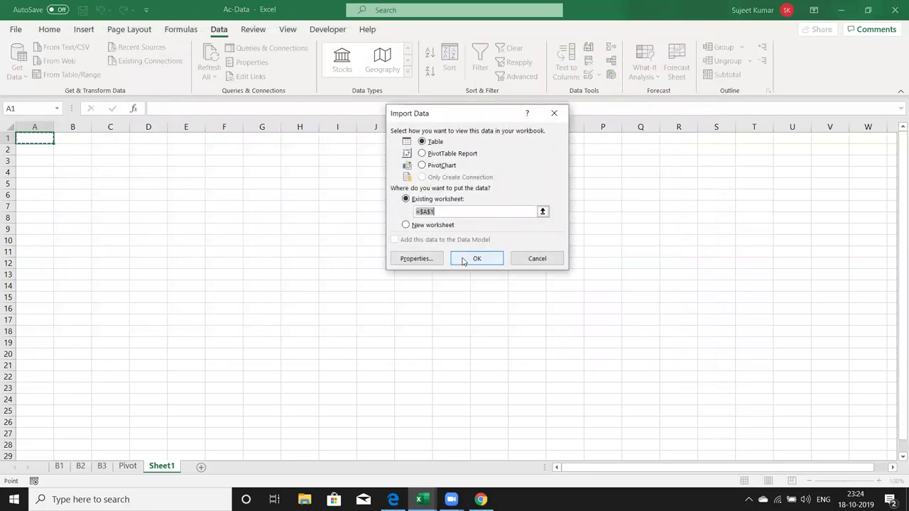
click(461, 258)
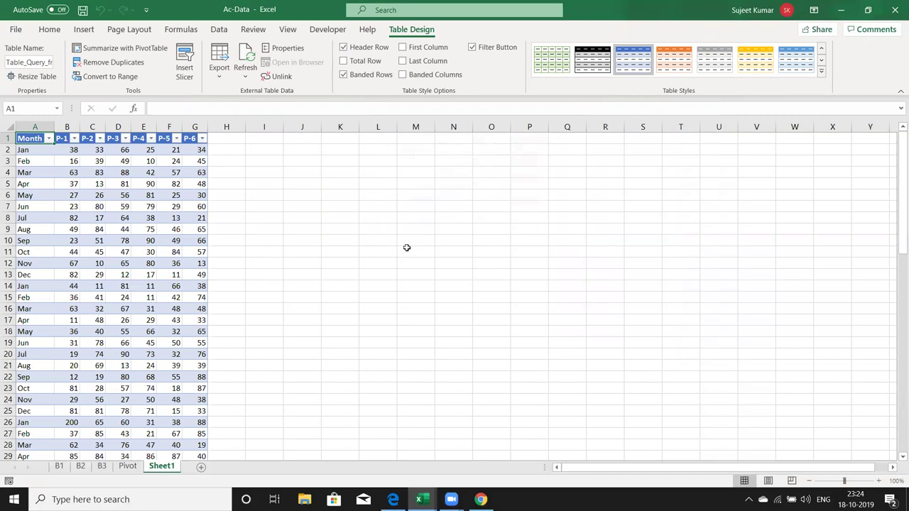
Step: Close Ac-Data with Don't Save, then start Access by searching 'AC' in Windows
click(894, 12)
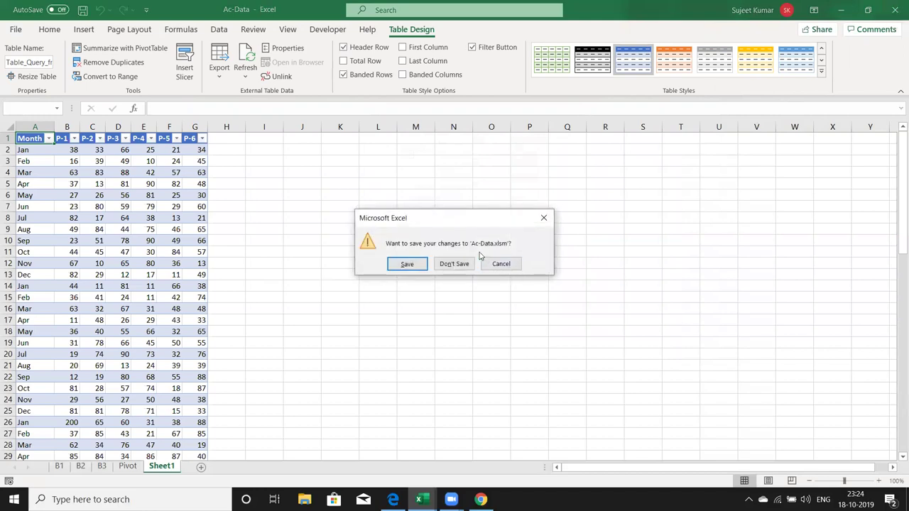
click(454, 264)
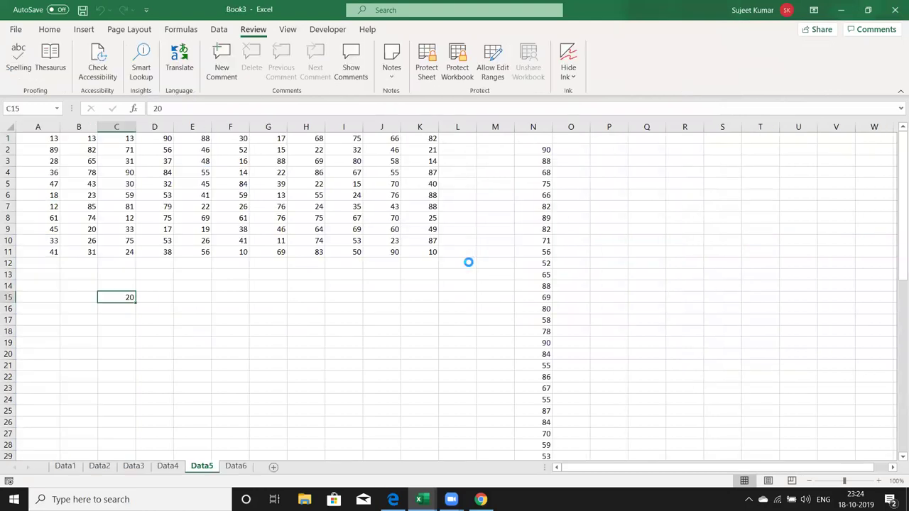
key(super)
text(AC)
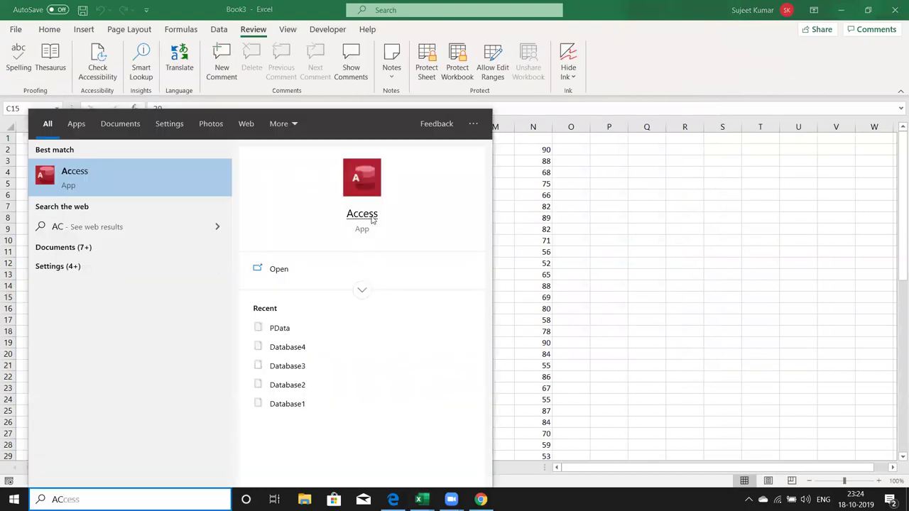
click(372, 222)
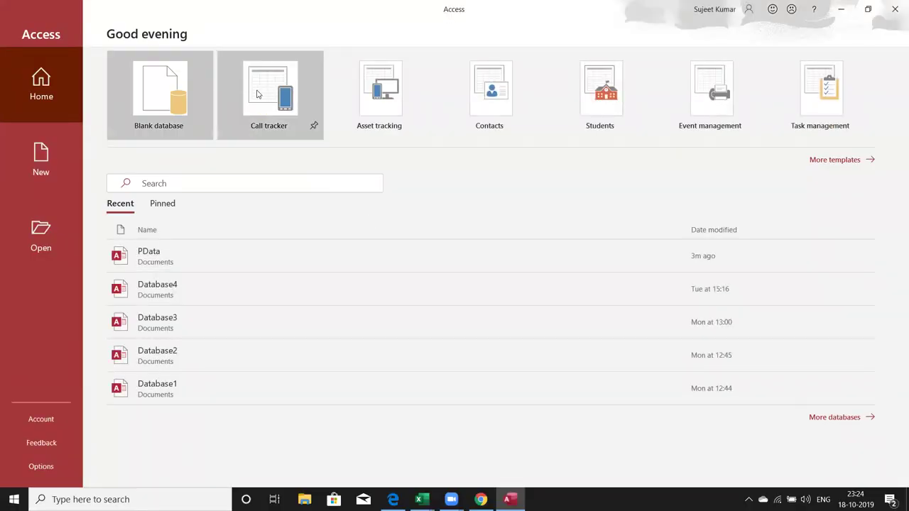
Step: Create a blank Access database with the default name Database5 in Documents
click(182, 107)
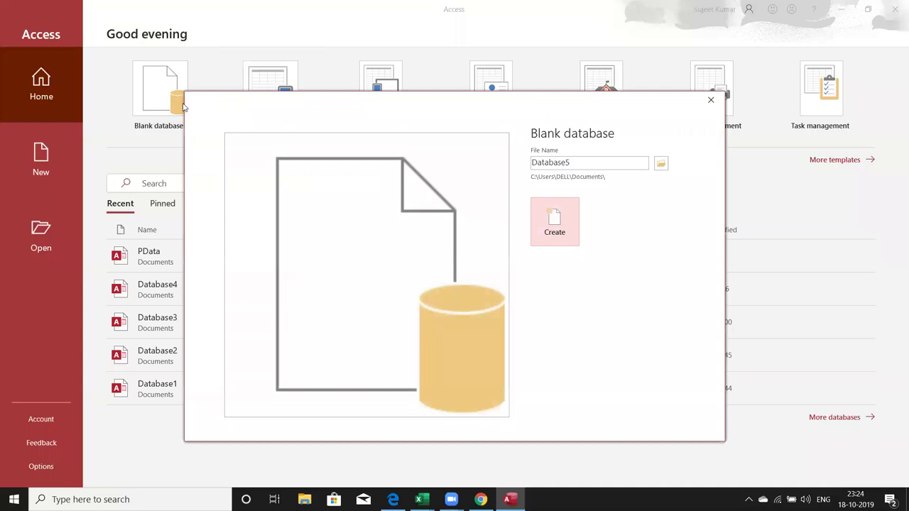
click(534, 212)
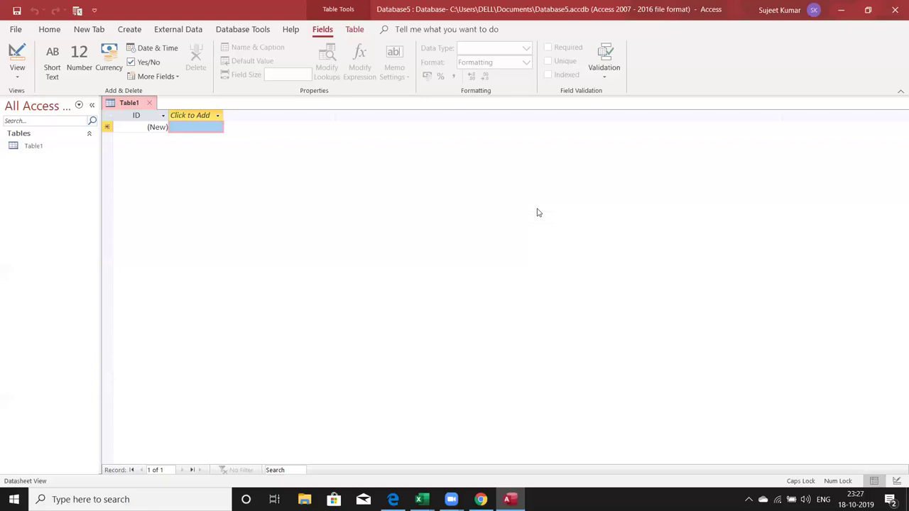
Step: Create a new database from the Students template via File > New
click(16, 31)
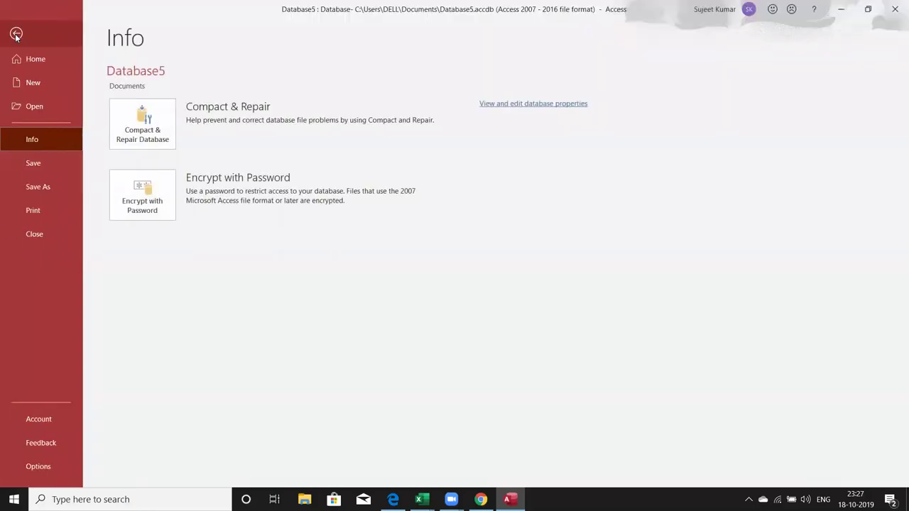
click(49, 91)
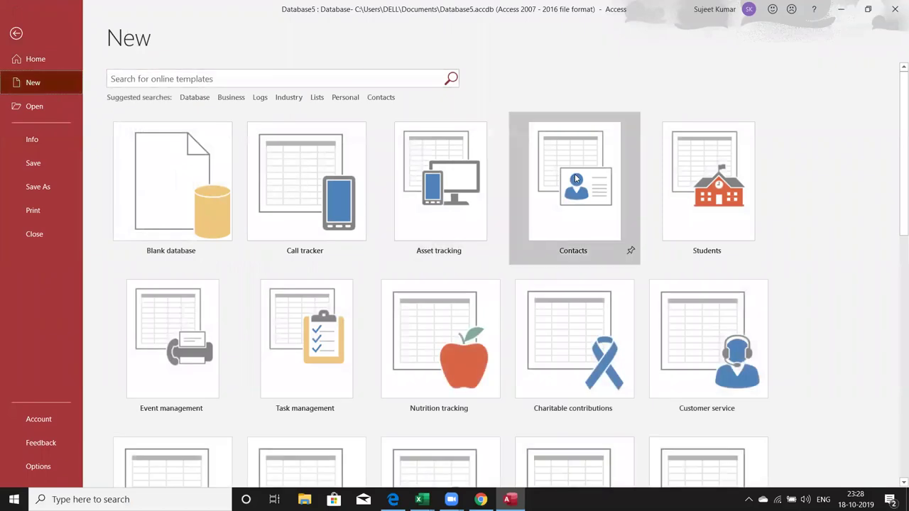
click(744, 193)
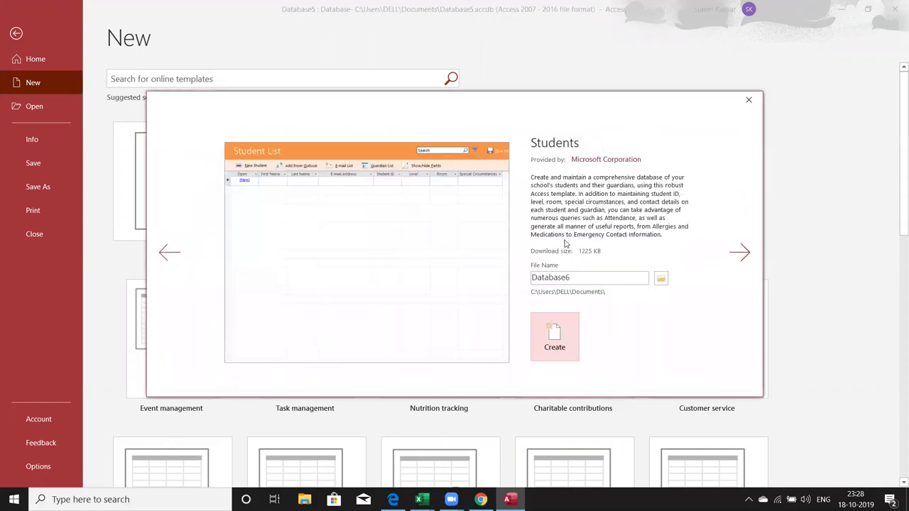
click(551, 337)
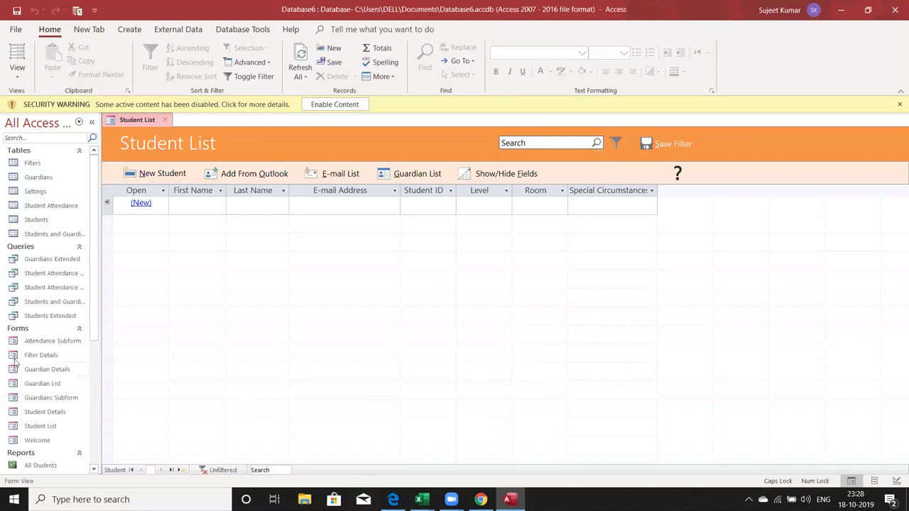
Step: Open the Filters, Guardians, Settings, Student Attendance, Students and Students and Guardians tables
double_click(55, 167)
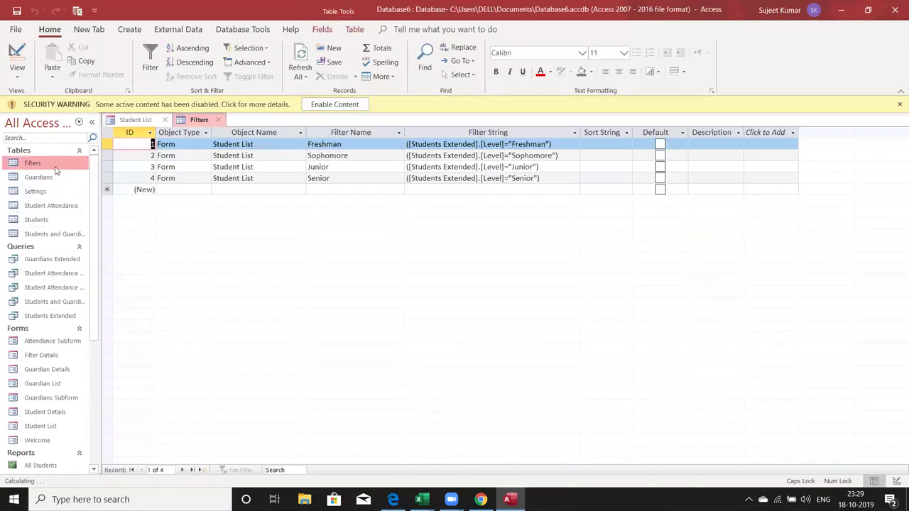
double_click(55, 178)
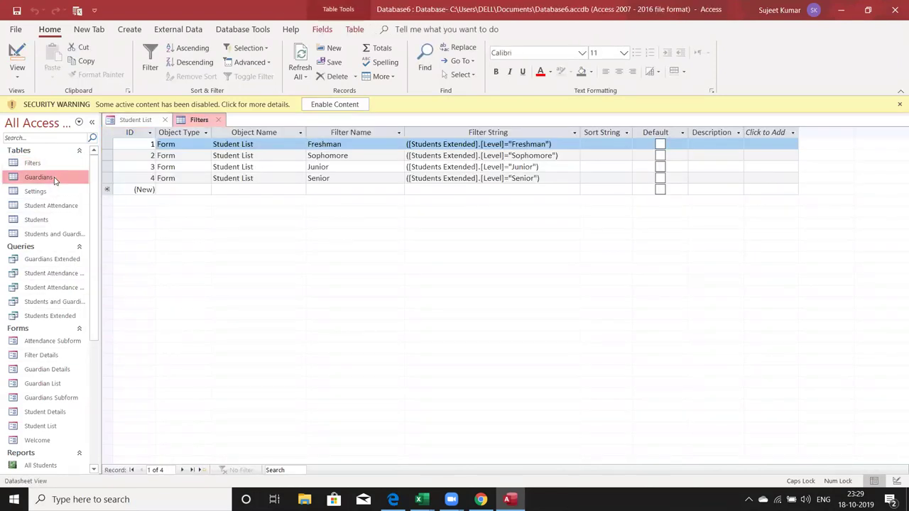
double_click(53, 192)
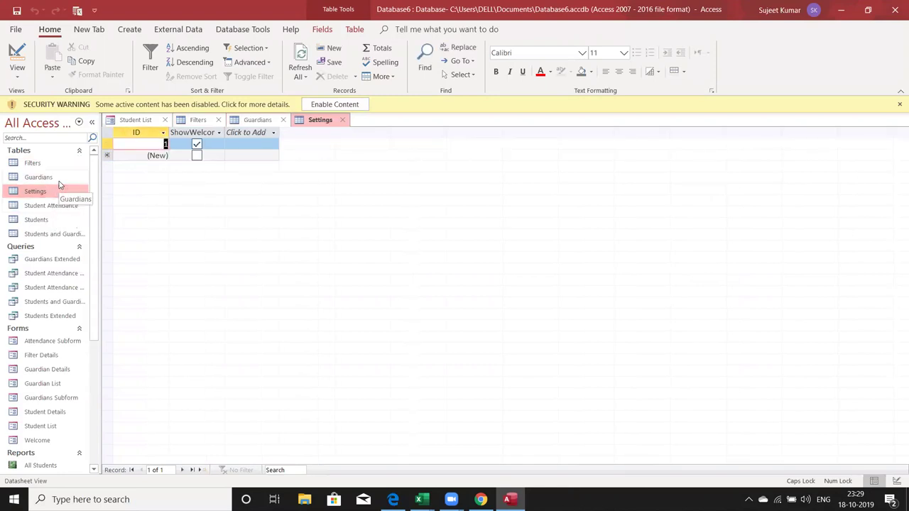
double_click(59, 182)
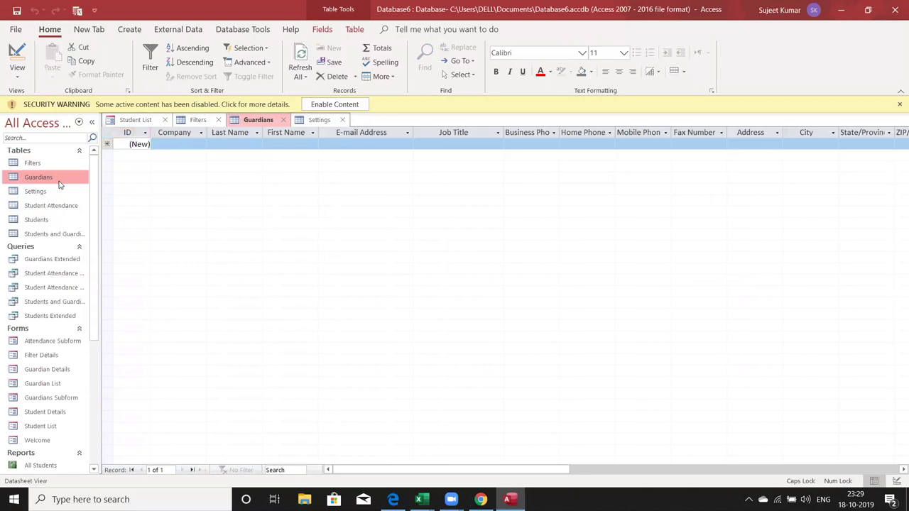
double_click(60, 192)
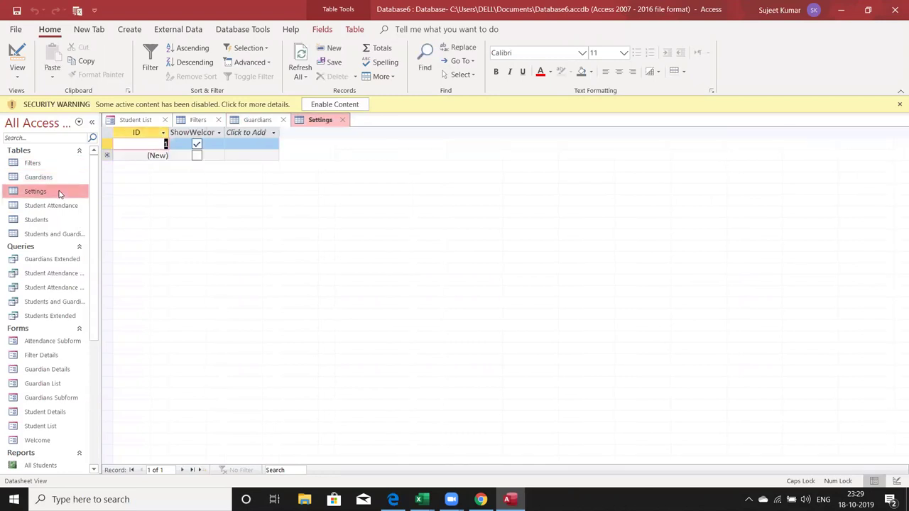
double_click(60, 205)
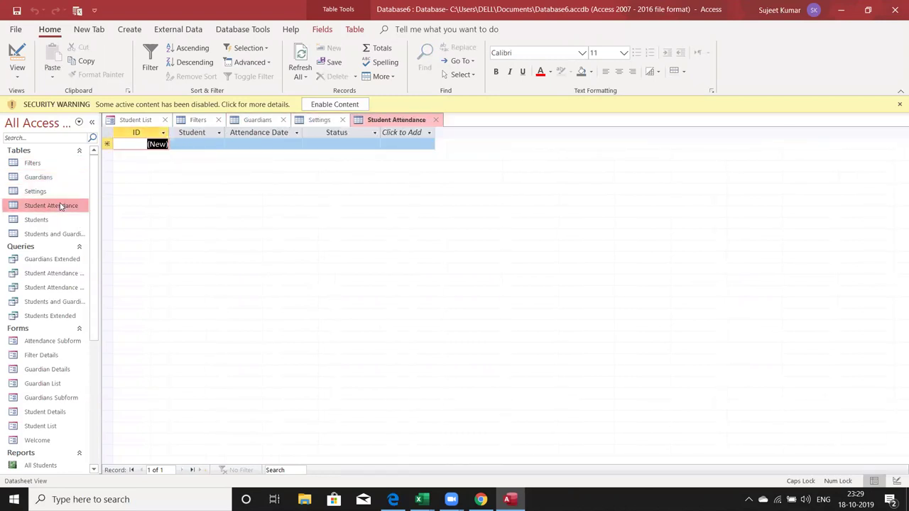
double_click(58, 220)
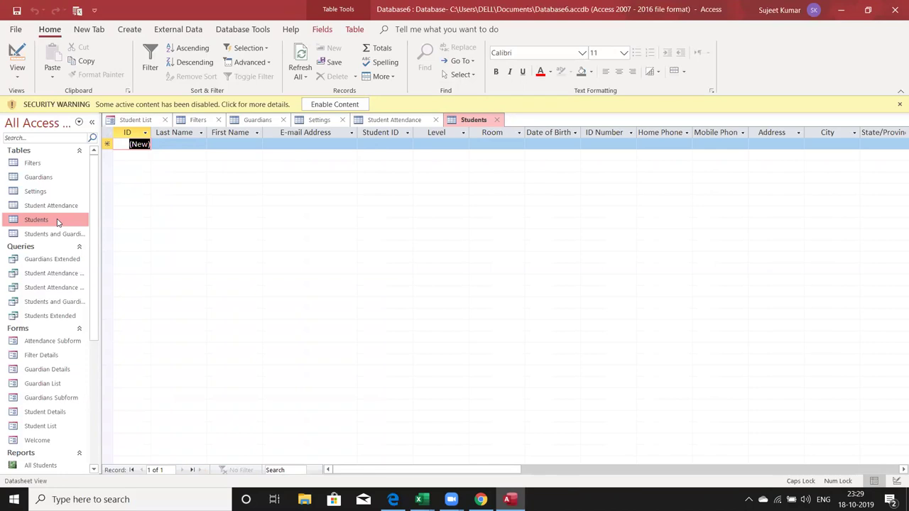
double_click(59, 235)
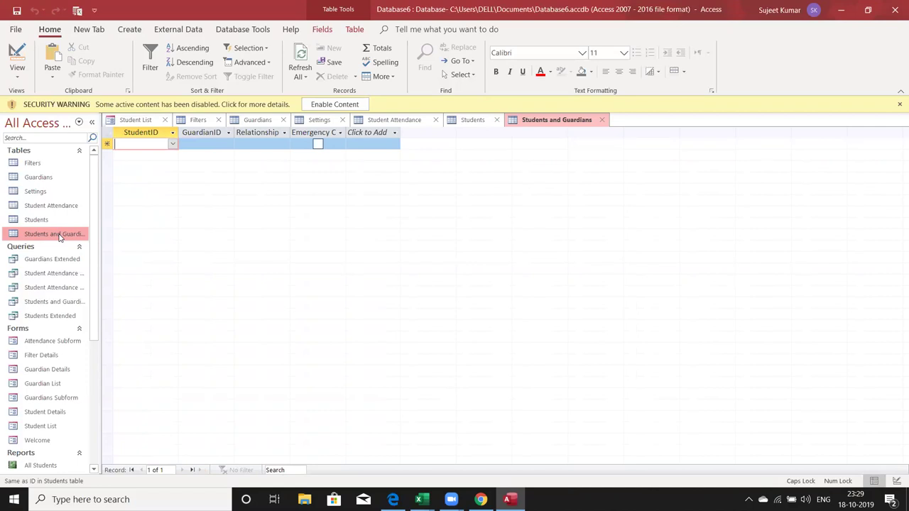
Step: Enable content, dismiss the Welcome screen, close Student List, and scroll the navigation pane down
click(319, 105)
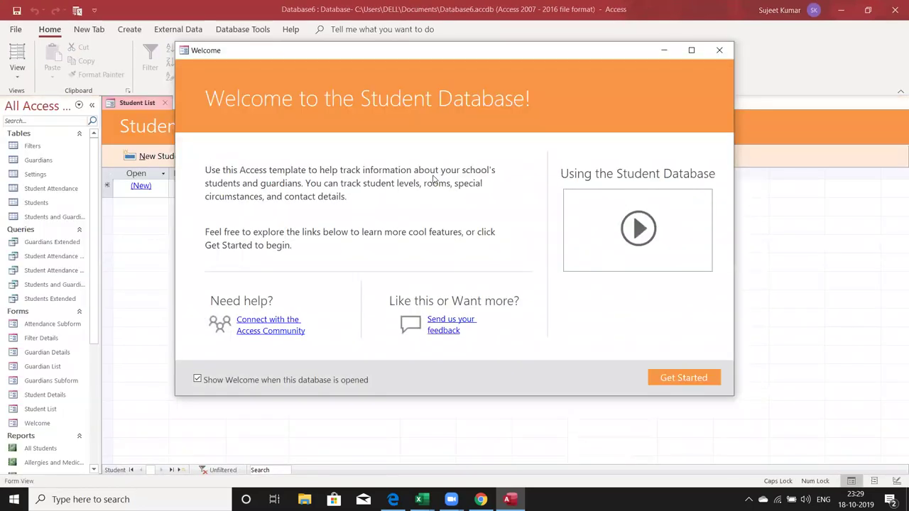
click(719, 49)
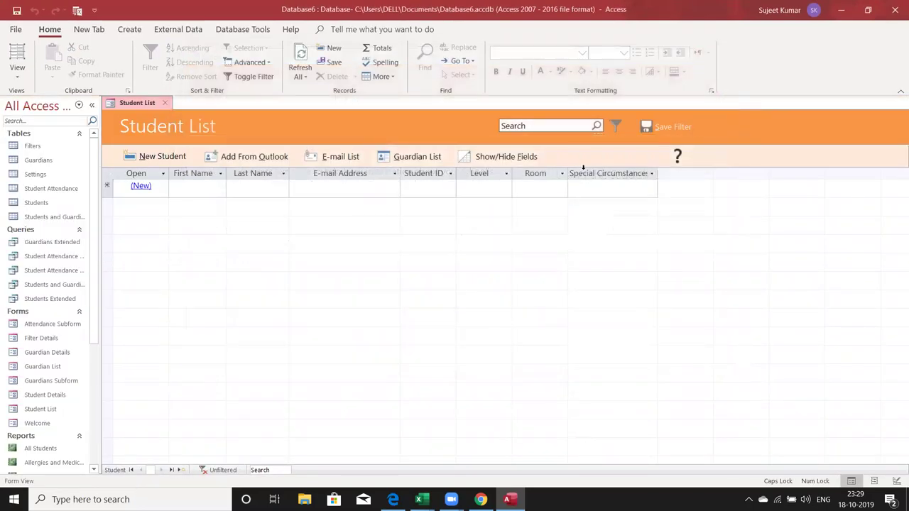
click(163, 104)
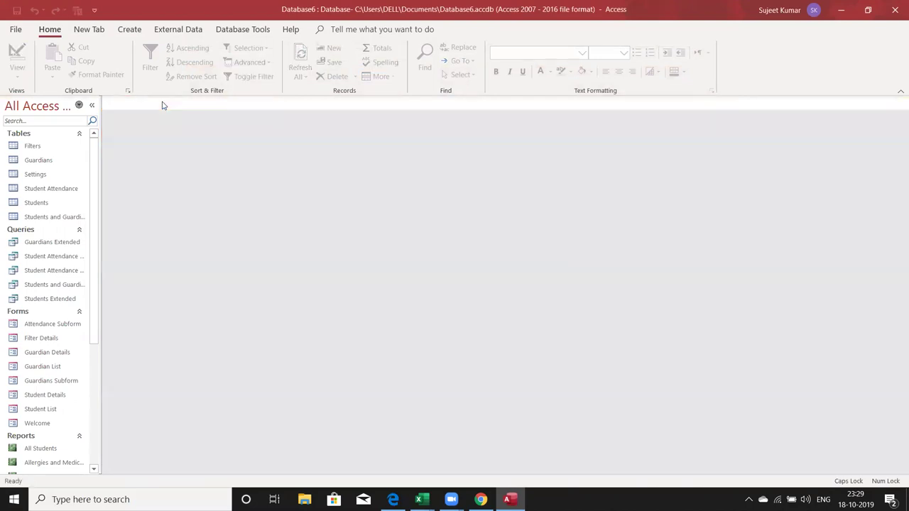
click(67, 248)
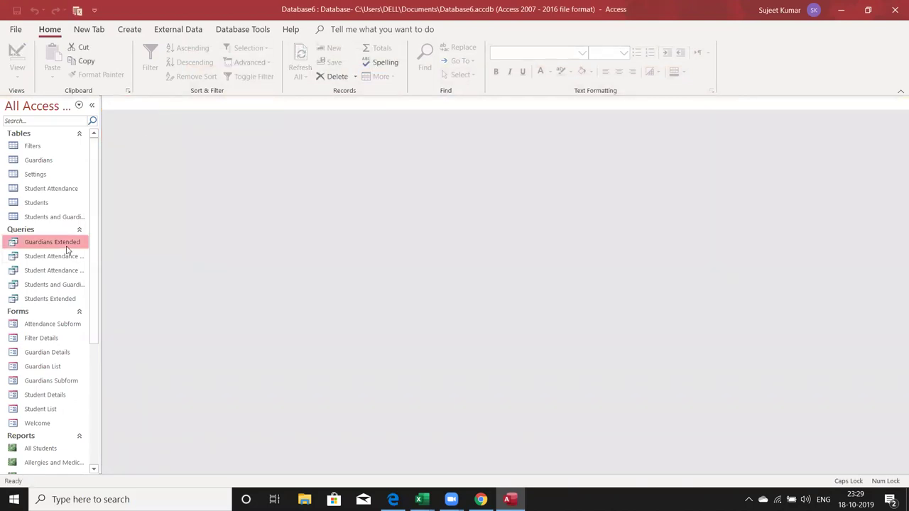
click(92, 470)
scroll(92, 470, down, 3)
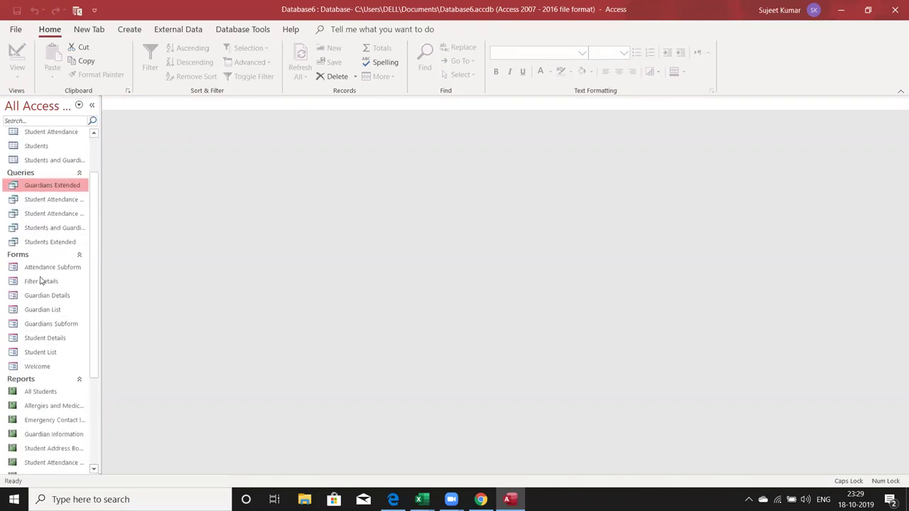
Step: In Attendance Subform, date a new row 18-10-2019, view the Status choices, then close it
double_click(46, 268)
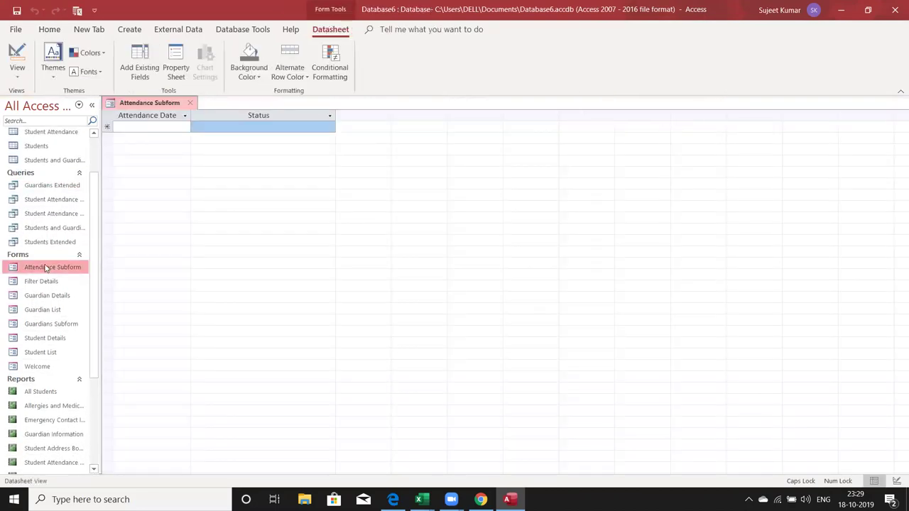
click(152, 126)
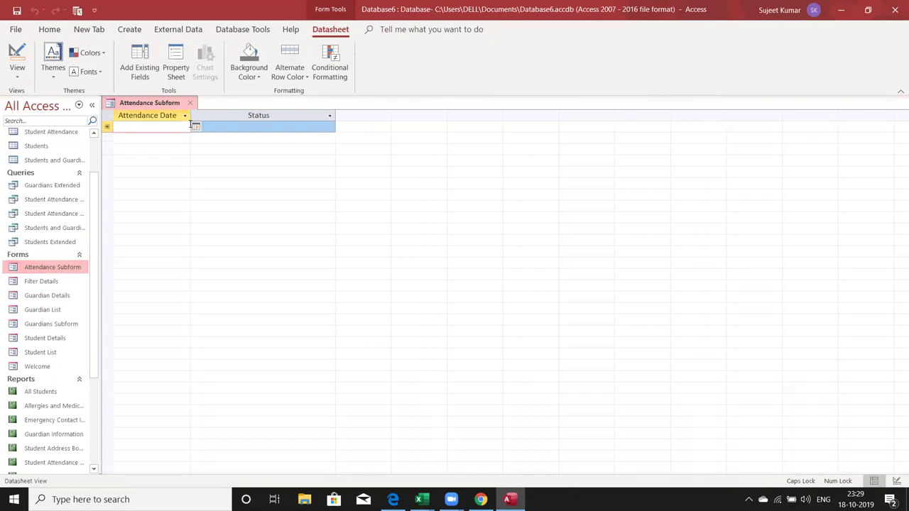
click(201, 125)
click(189, 126)
click(195, 127)
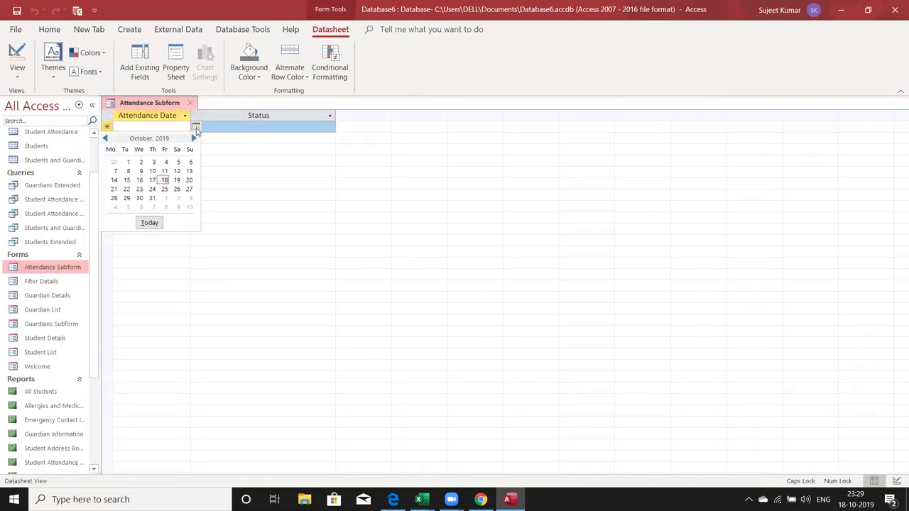
click(164, 180)
click(255, 117)
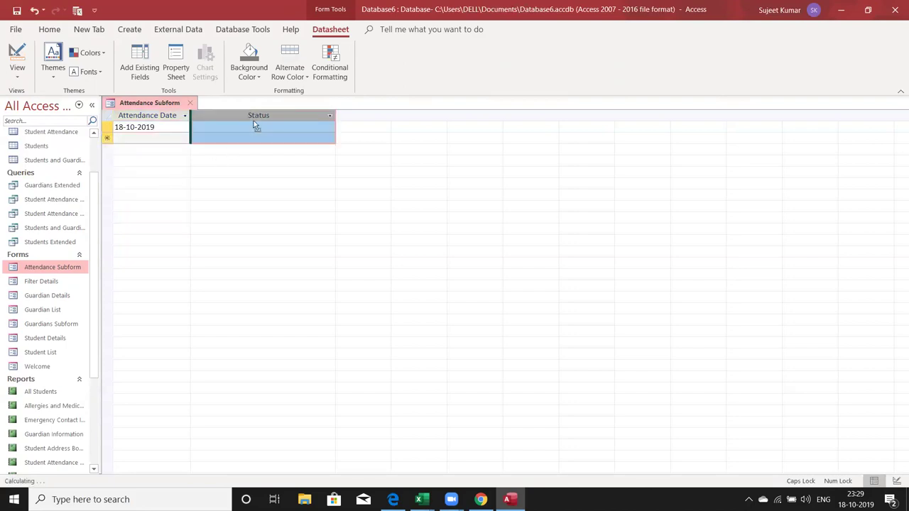
click(265, 127)
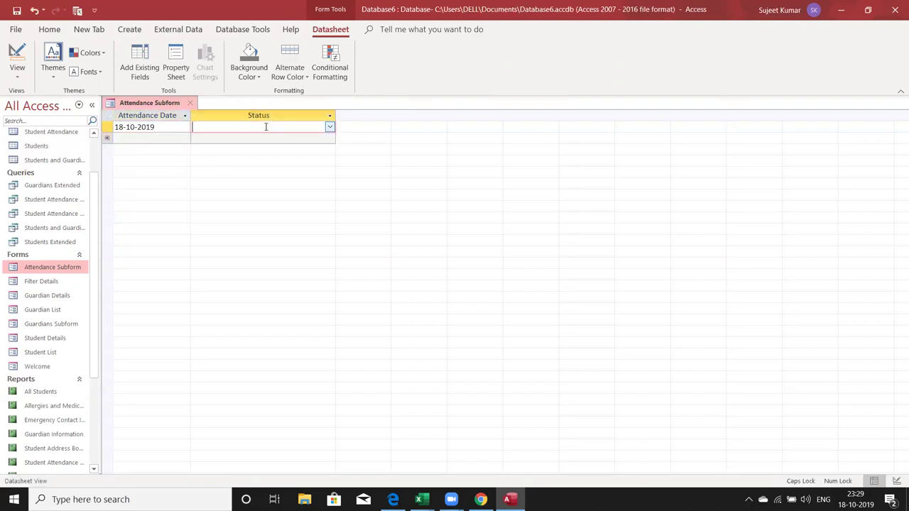
click(330, 127)
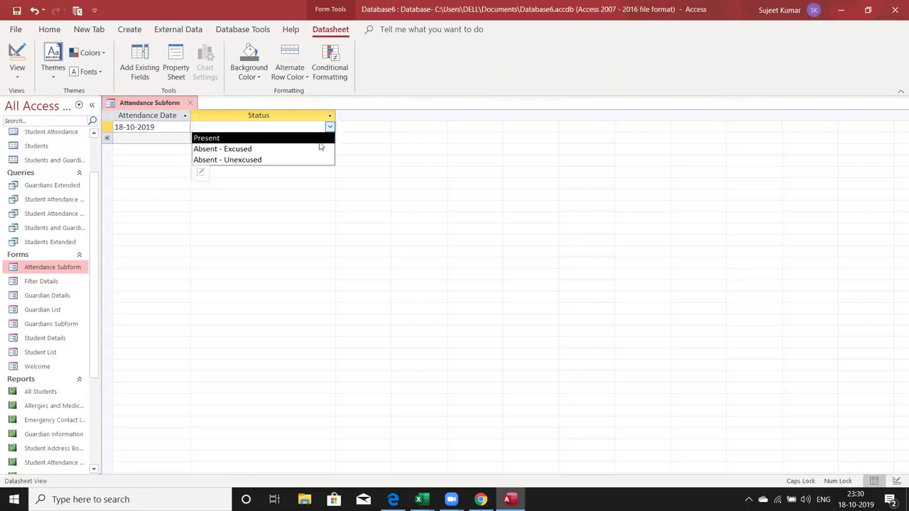
click(191, 105)
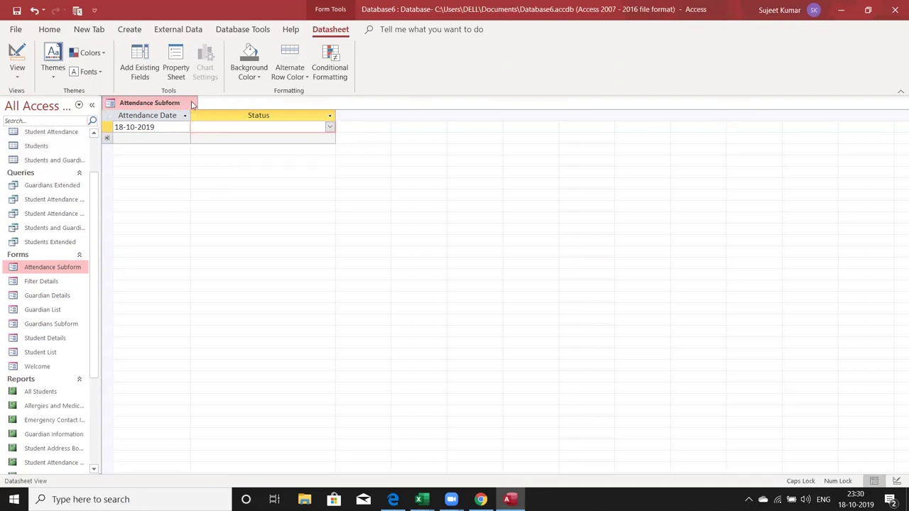
click(191, 103)
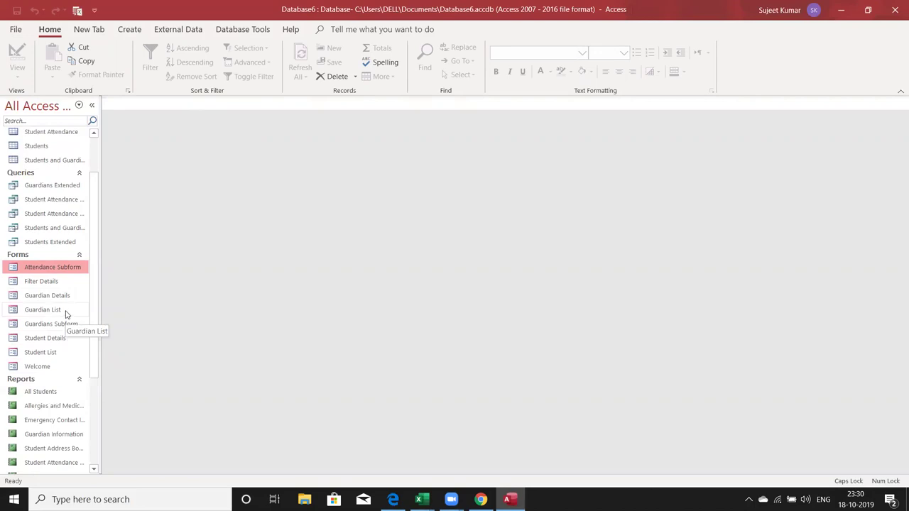
Step: Open Student Details and view its Guardian, General, Medical Information and Attendance tabs
double_click(62, 344)
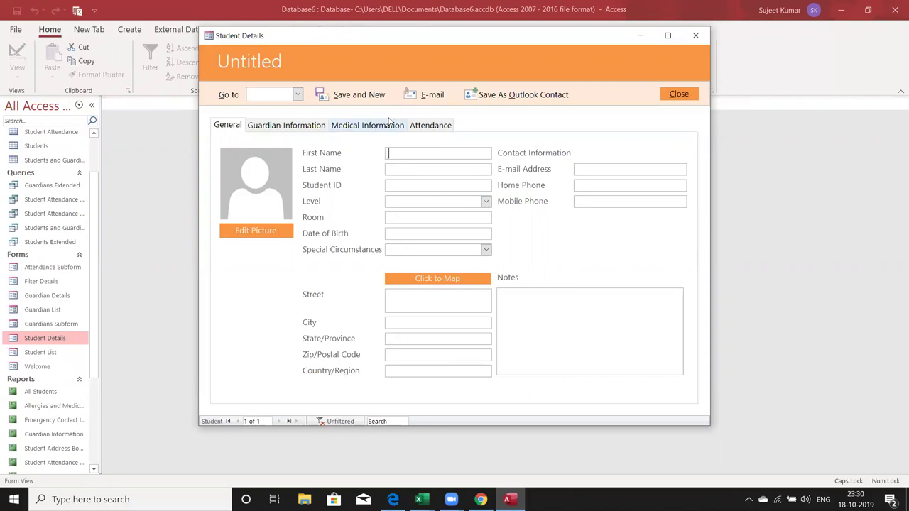
click(294, 129)
click(229, 126)
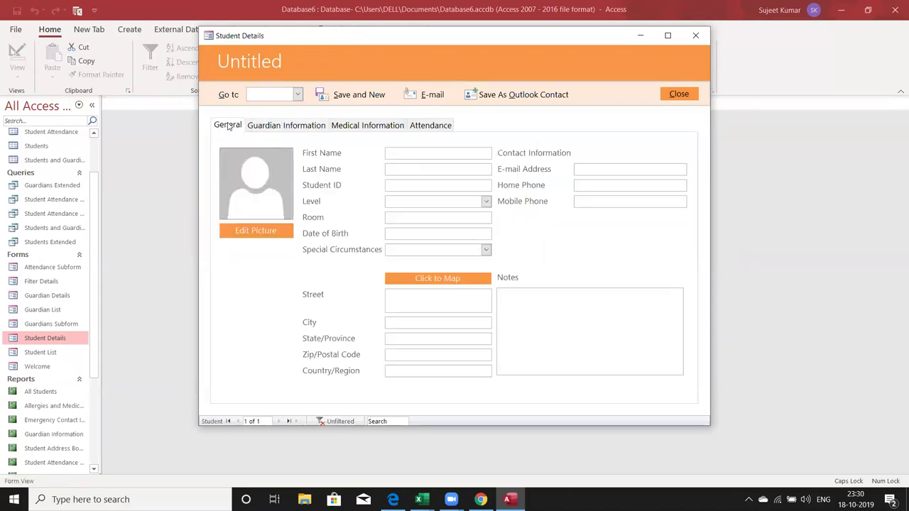
click(304, 128)
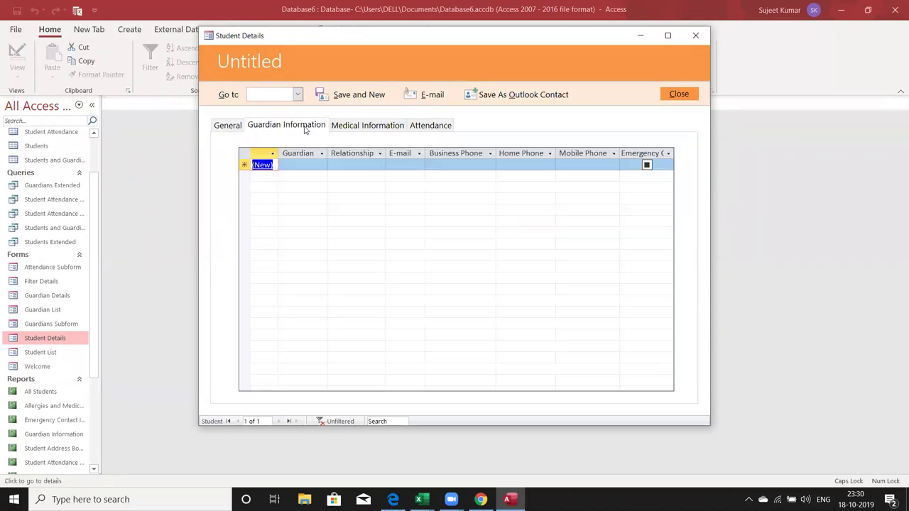
click(354, 132)
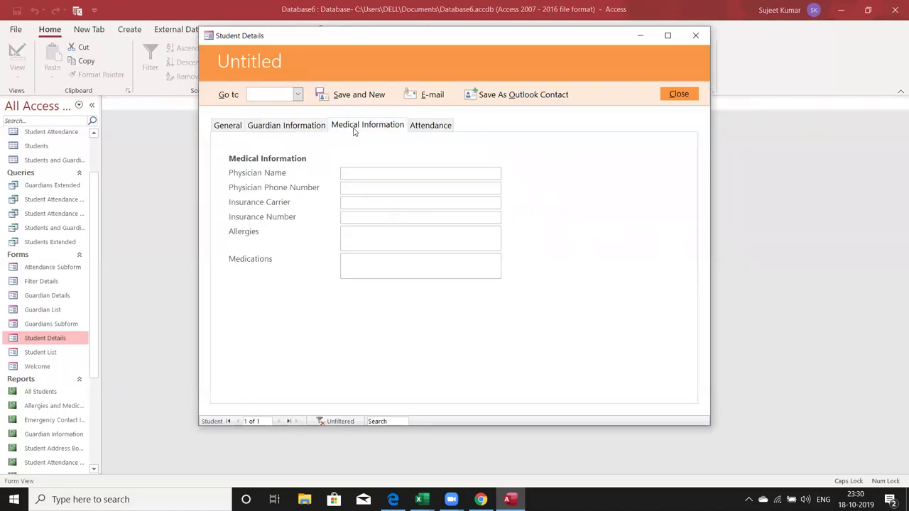
click(421, 128)
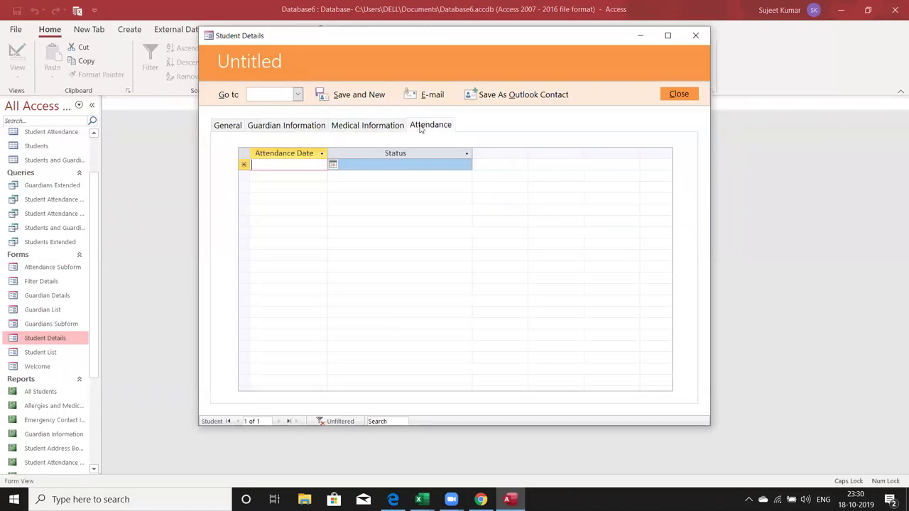
Step: Revisit the Medical, Attendance, Guardian and General tabs, check the Go to list, then close the form
click(370, 134)
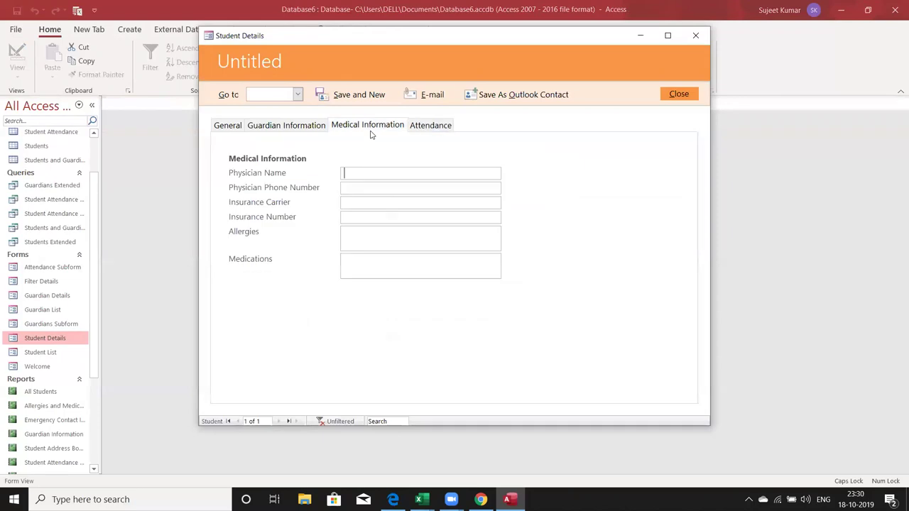
click(433, 132)
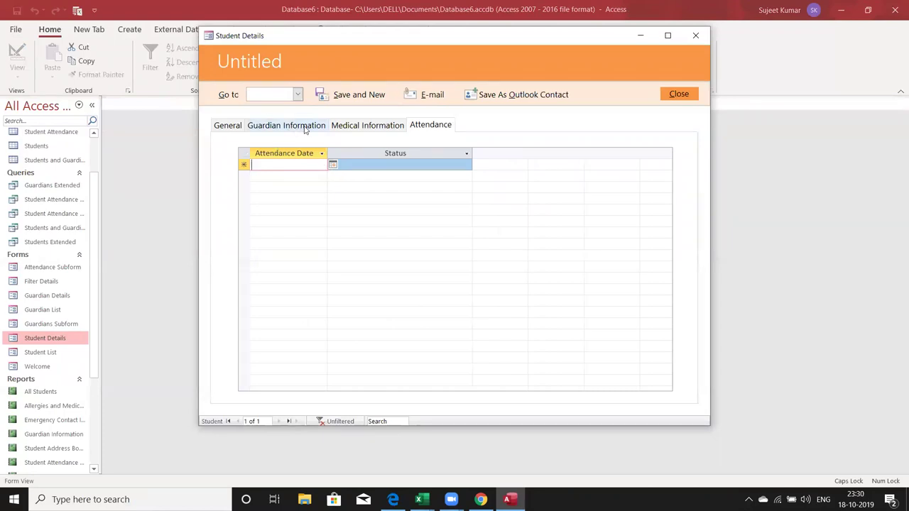
click(350, 124)
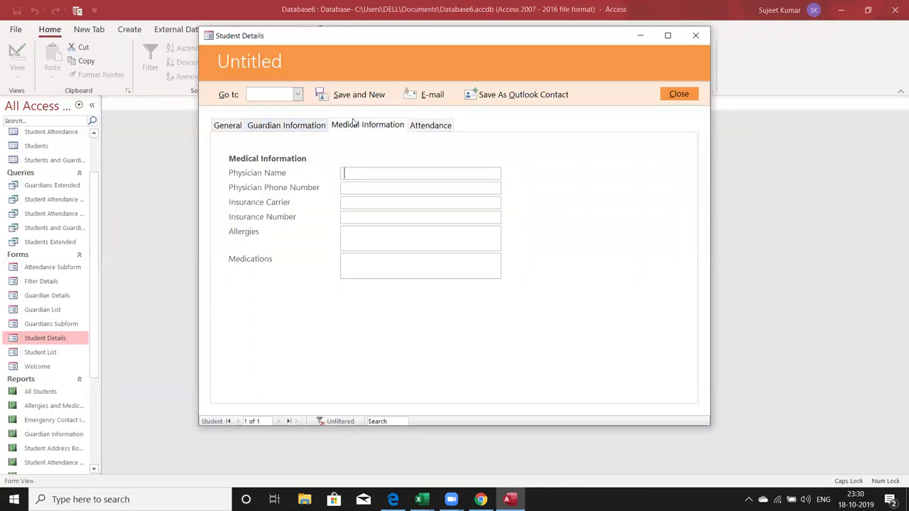
click(317, 129)
click(234, 128)
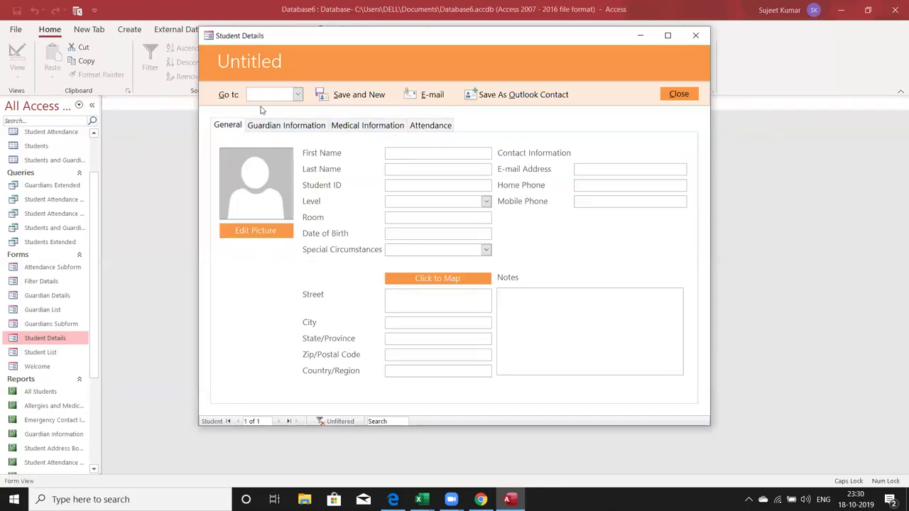
click(298, 94)
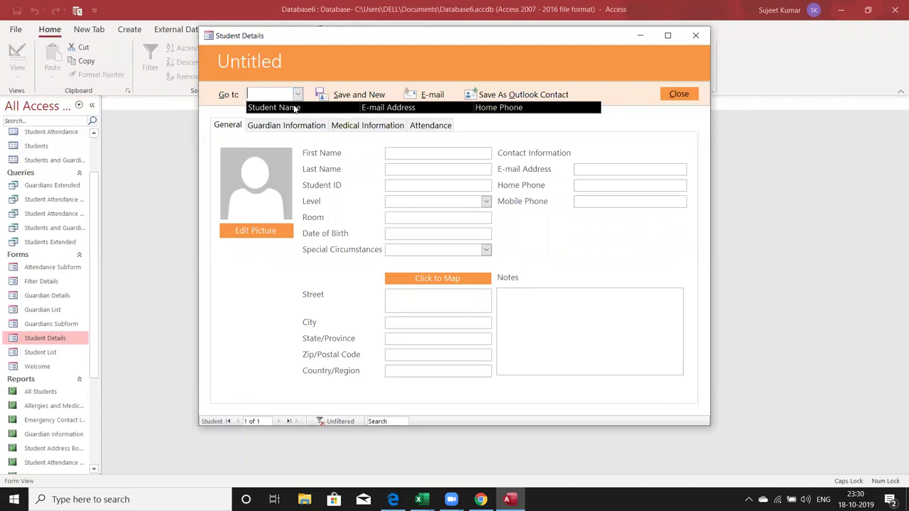
click(311, 68)
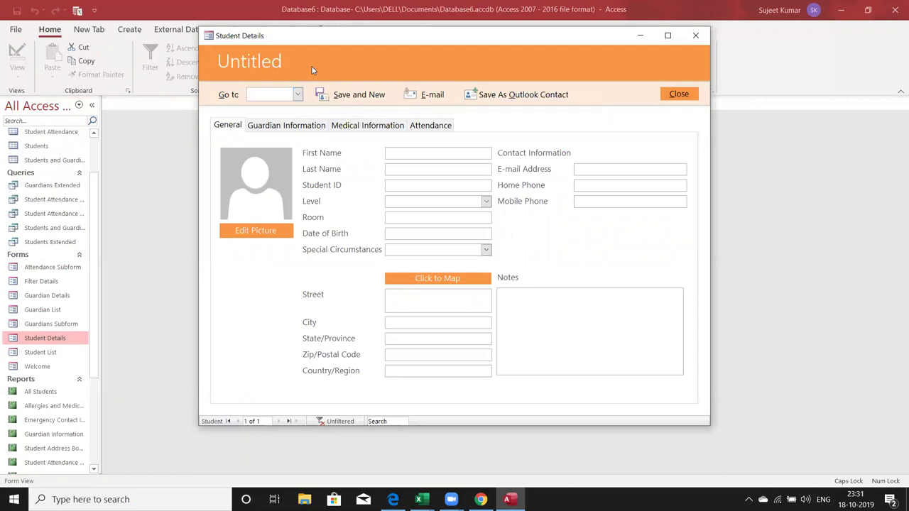
click(695, 35)
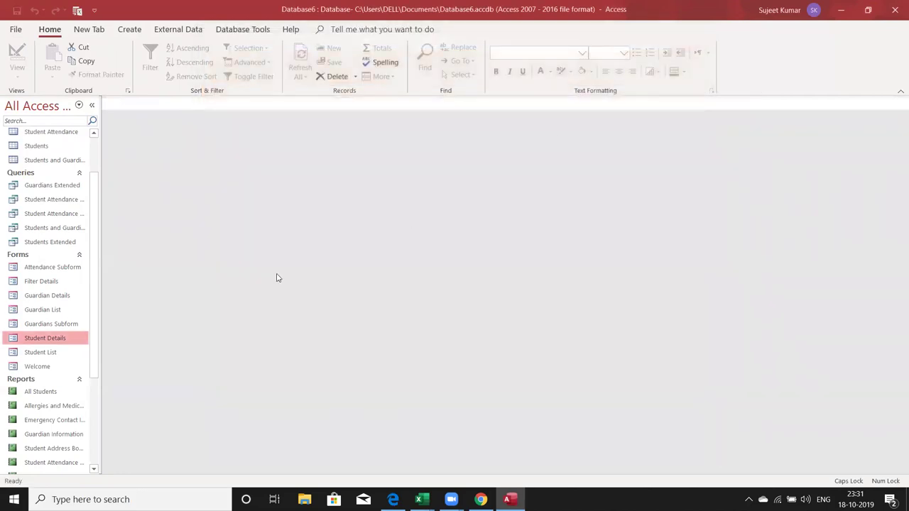
Step: Open the Student List form and the Welcome form, then close the Welcome screen
click(33, 357)
double_click(33, 355)
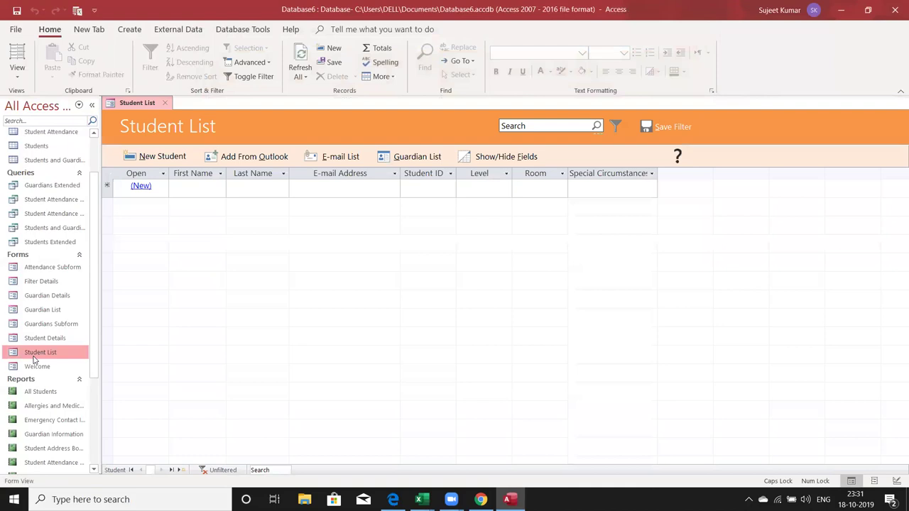
double_click(33, 366)
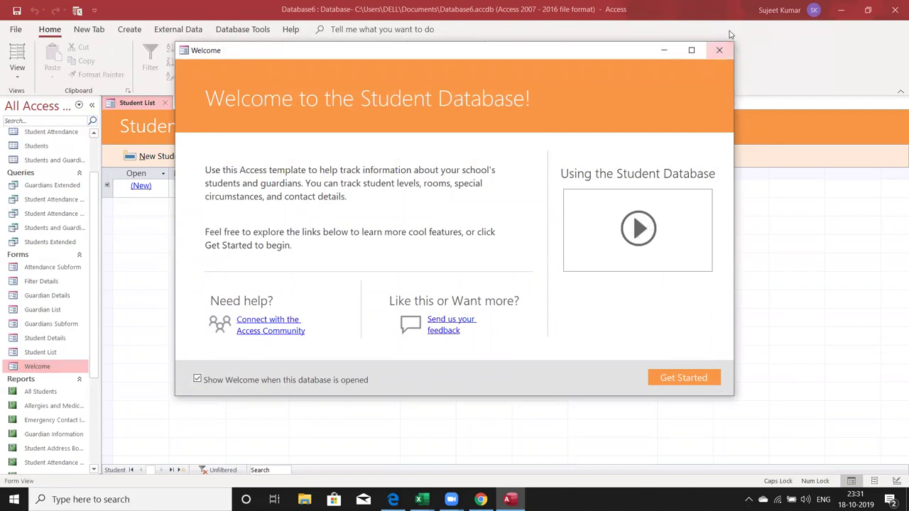
click(720, 49)
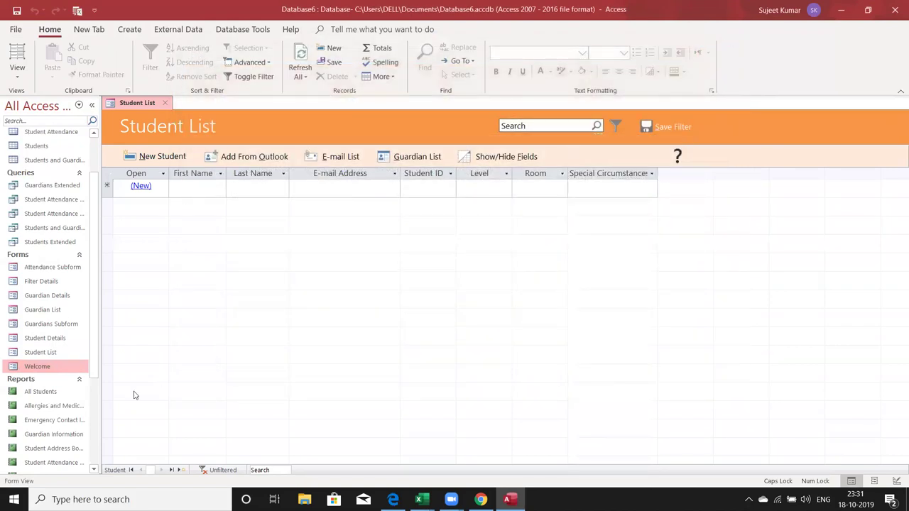
click(92, 471)
click(93, 471)
click(92, 471)
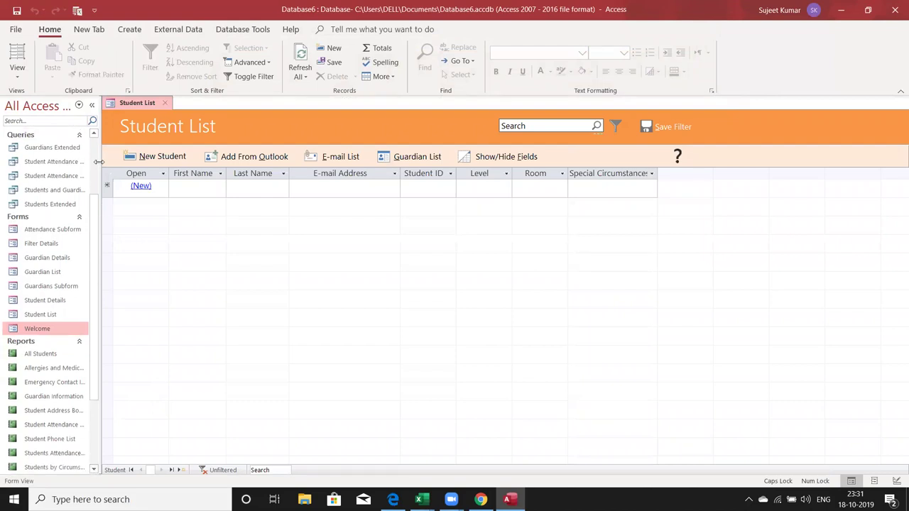
Step: Open the Guardians Extended, Student Attendance Count and Student Attendance Extended queries
scroll(99, 159, up, 3)
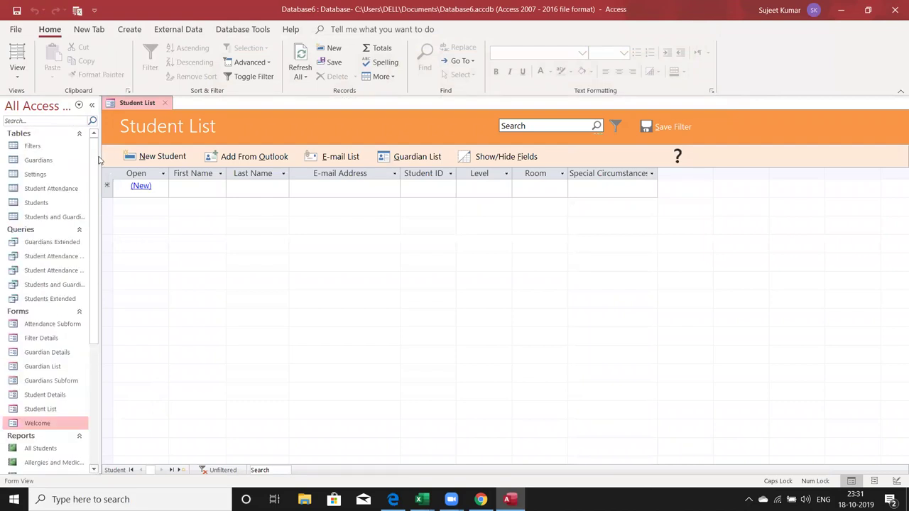
double_click(38, 245)
double_click(41, 257)
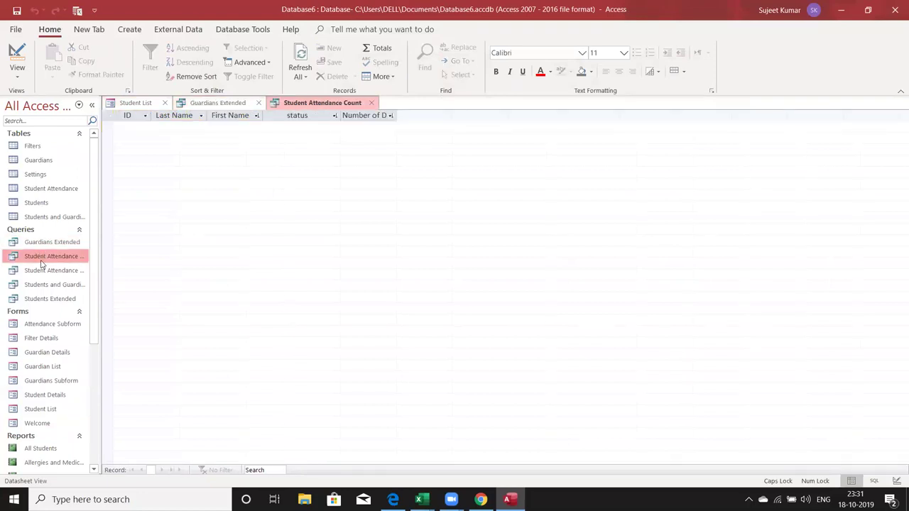
click(41, 269)
double_click(42, 270)
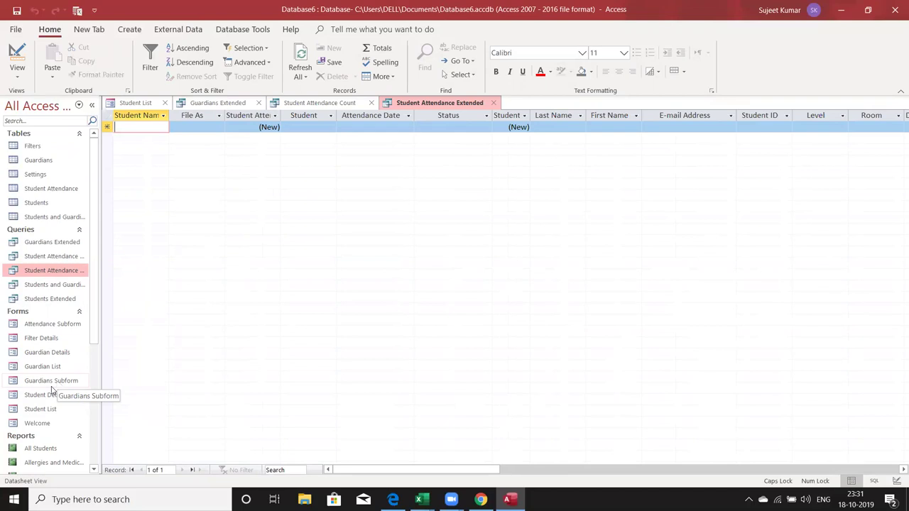
click(96, 469)
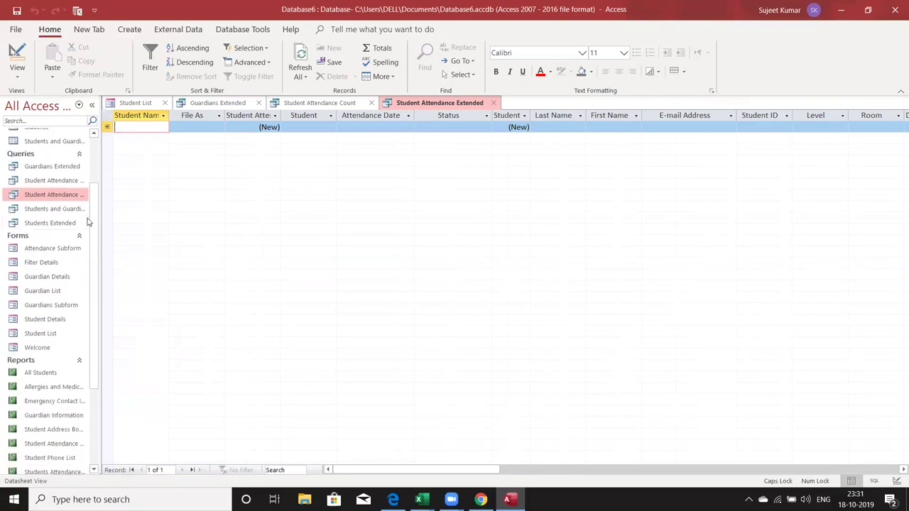
click(51, 208)
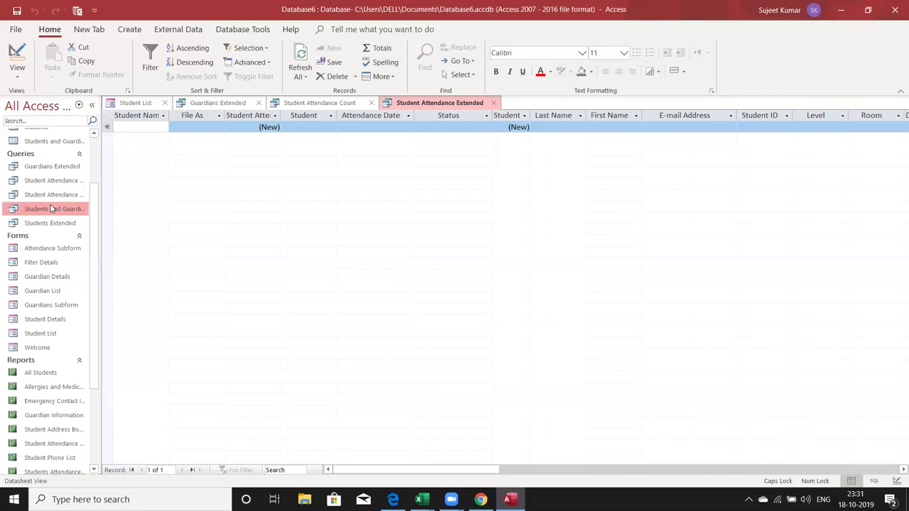
click(95, 470)
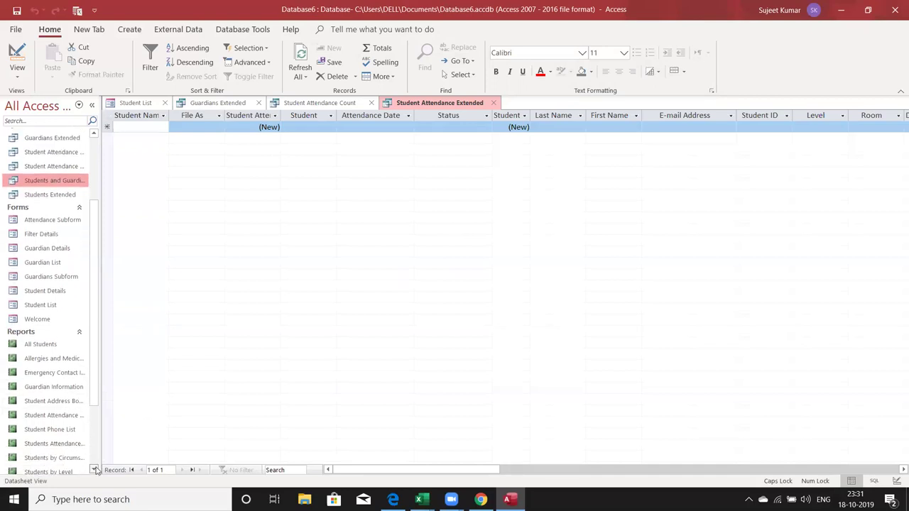
Step: Open the Student Phone List report, then browse the navigation pane's queries and forms
double_click(69, 430)
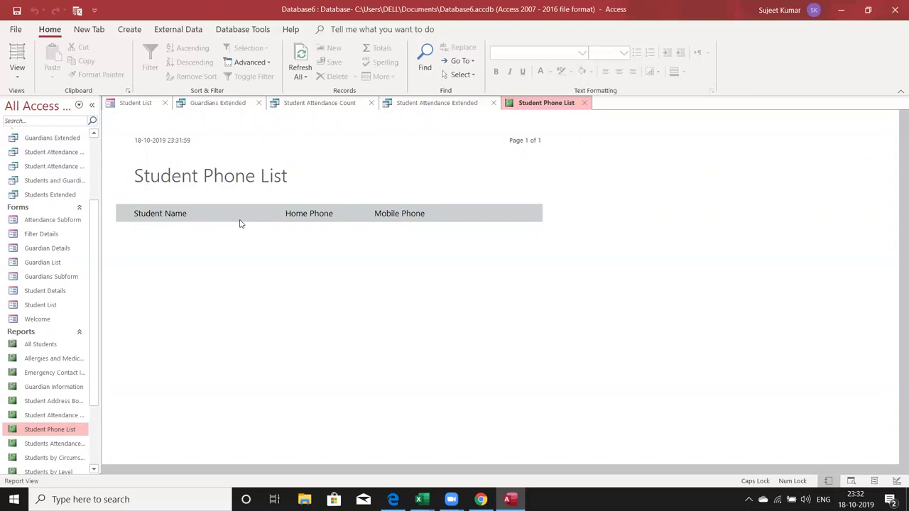
scroll(97, 150, up, 3)
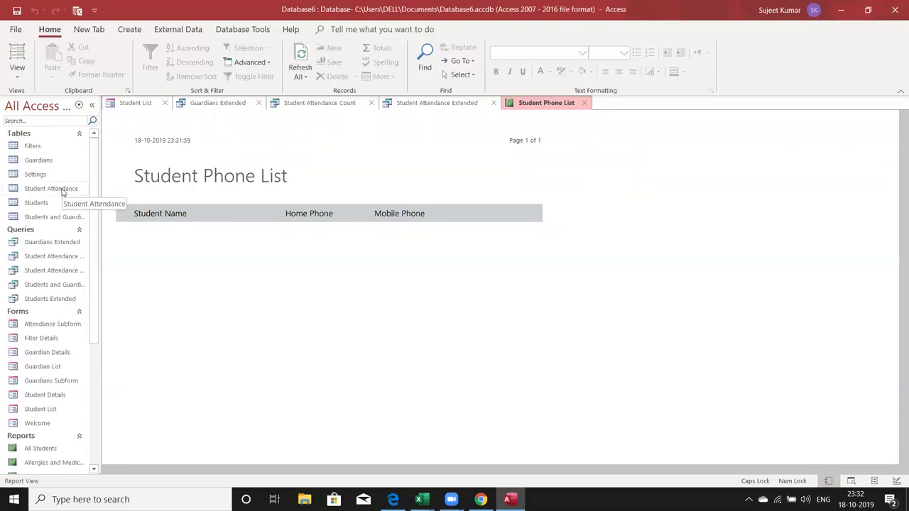
click(51, 245)
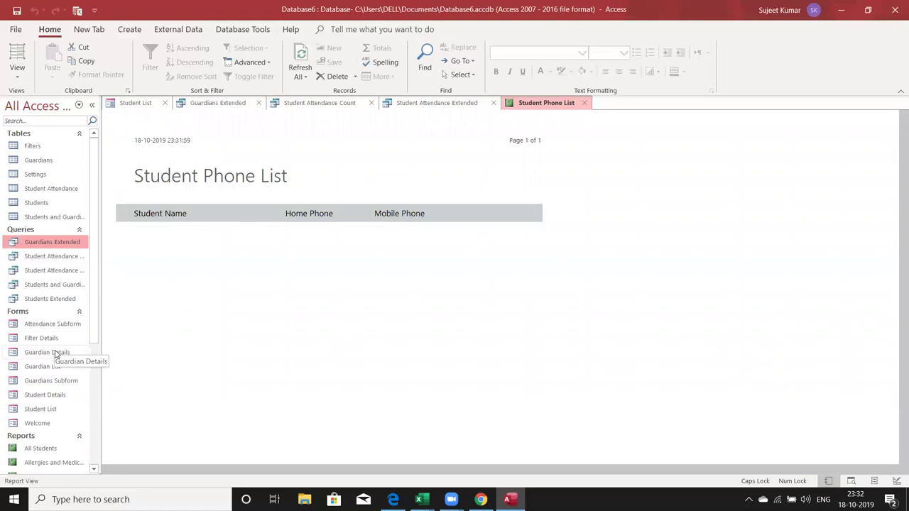
click(50, 384)
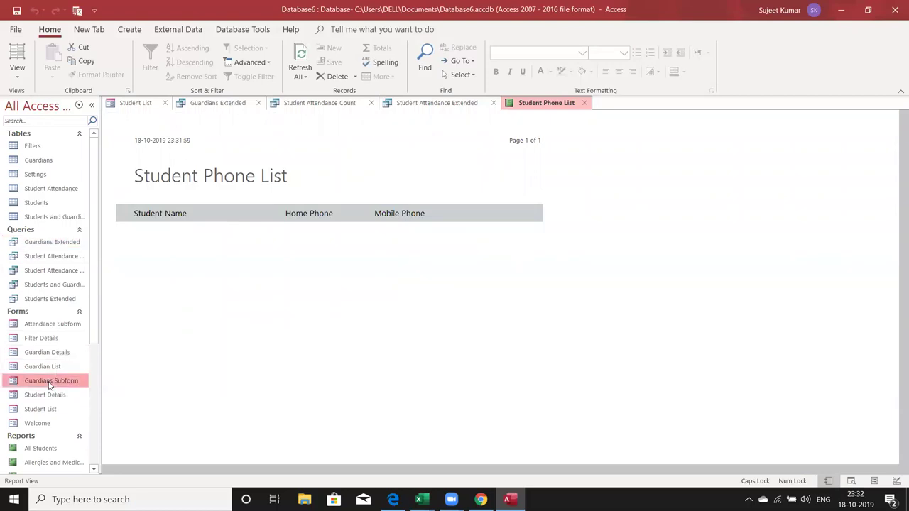
double_click(55, 351)
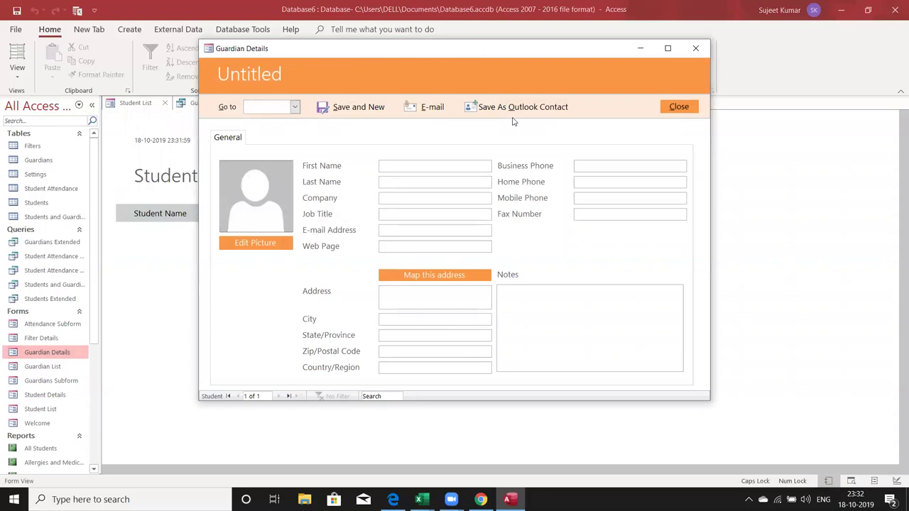
click(694, 46)
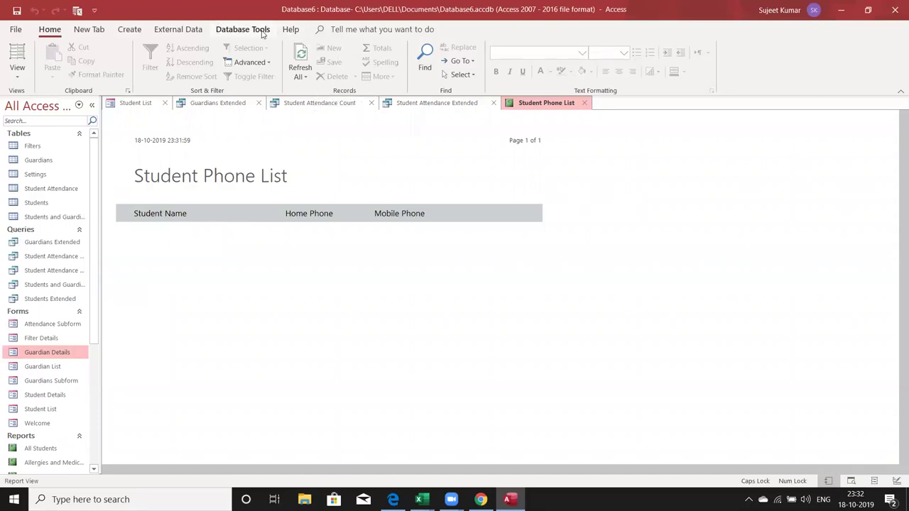
key(alt)
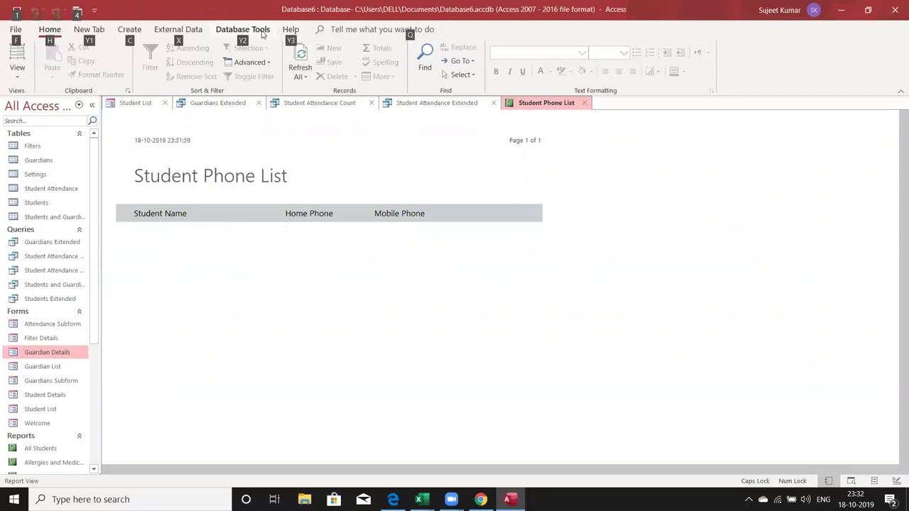
key(XF86MonBrightnessDown)
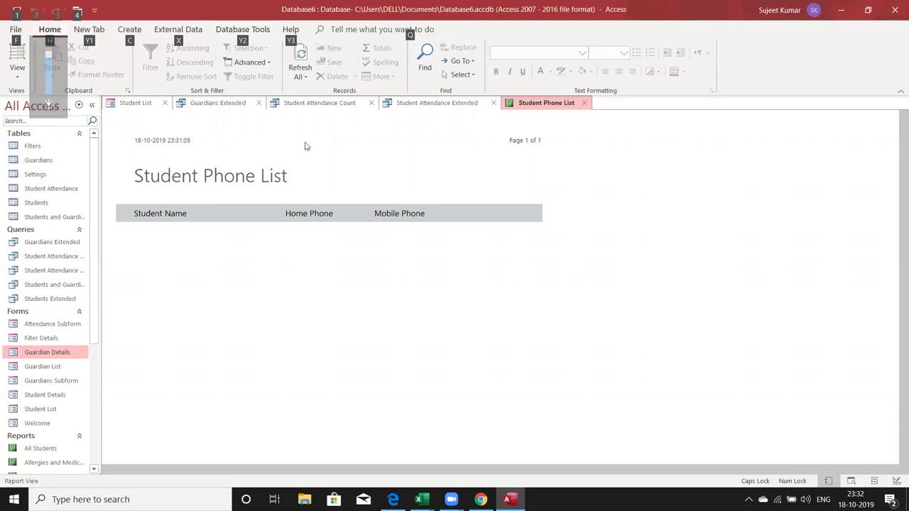
click(305, 146)
key(alt)
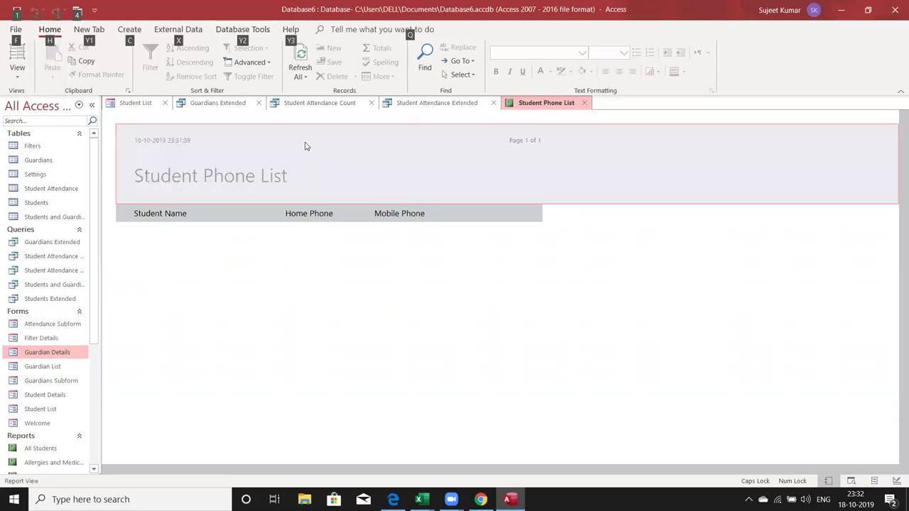
key(XF86MonBrightnessDown)
key(XF86MonBrightnessDown)
key(XF86MonBrightnessUp)
key(XF86MonBrightnessUp)
key(XF86MonBrightnessUp)
key(XF86MonBrightnessUp)
key(alt)
key(XF86MonBrightnessDown)
key(XF86MonBrightnessDown)
key(XF86MonBrightnessUp)
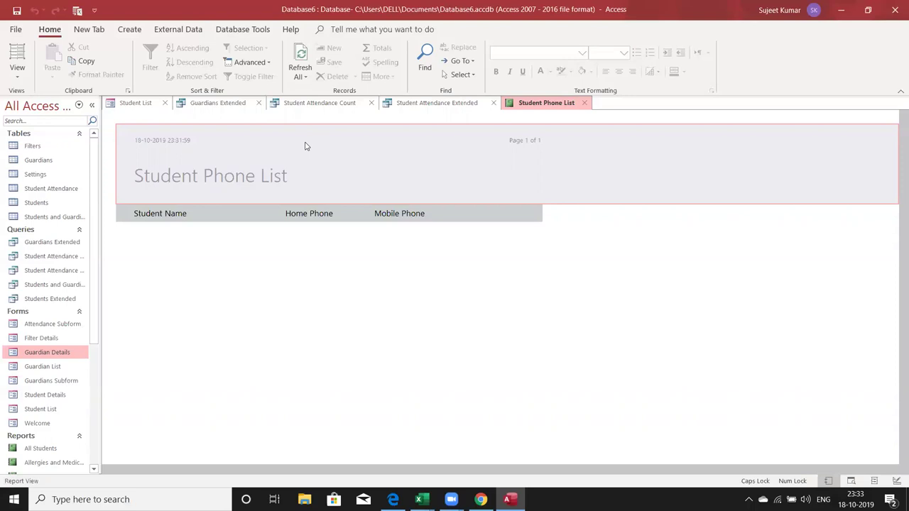
key(F11)
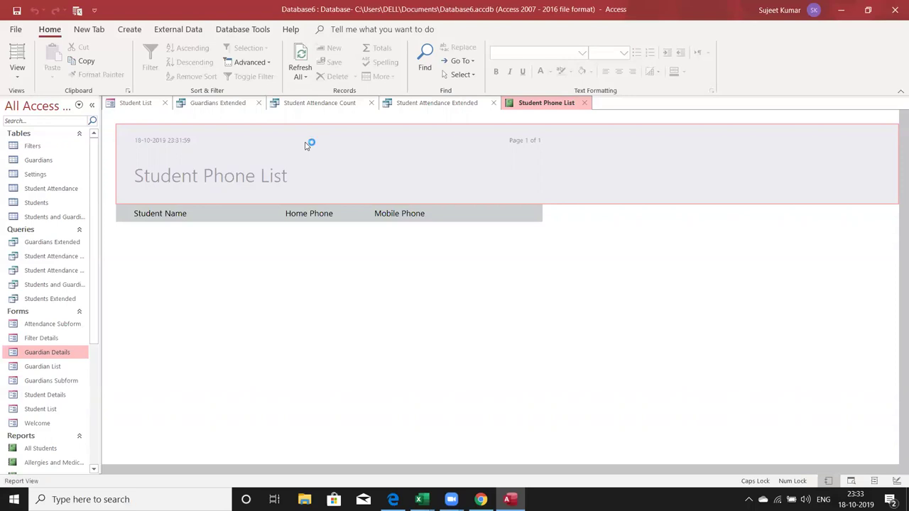